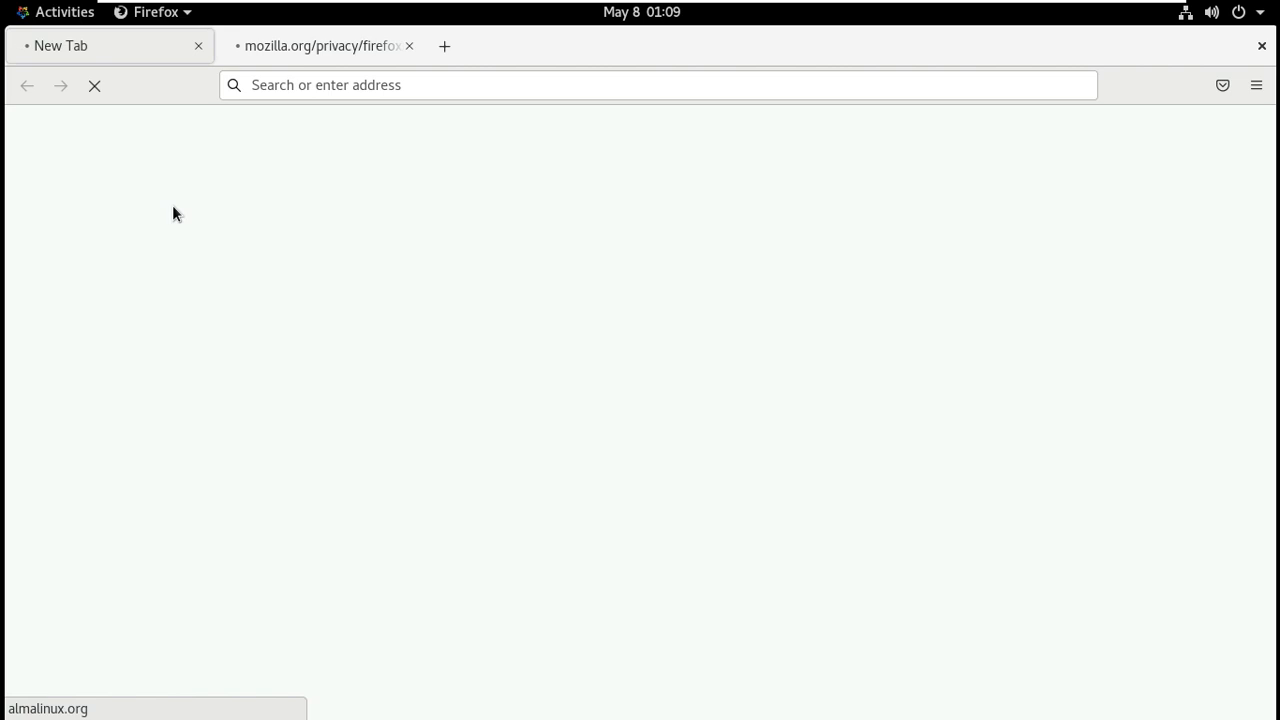
Close the Privacy Notice tab and view the About Firefox window.
{"action": "left_click", "coordinate": [409, 46]}
{"action": "left_click", "coordinate": [1256, 85]}
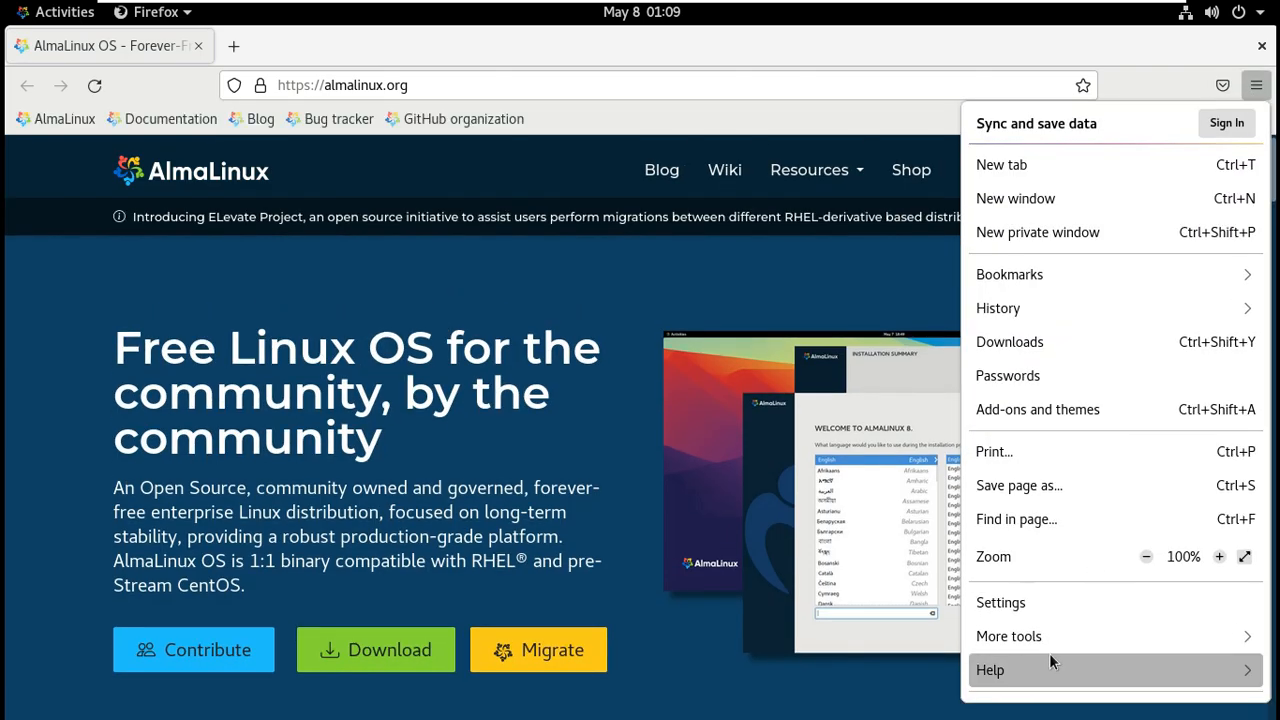
{"action": "left_click", "coordinate": [1049, 653]}
{"action": "left_click", "coordinate": [1040, 368]}
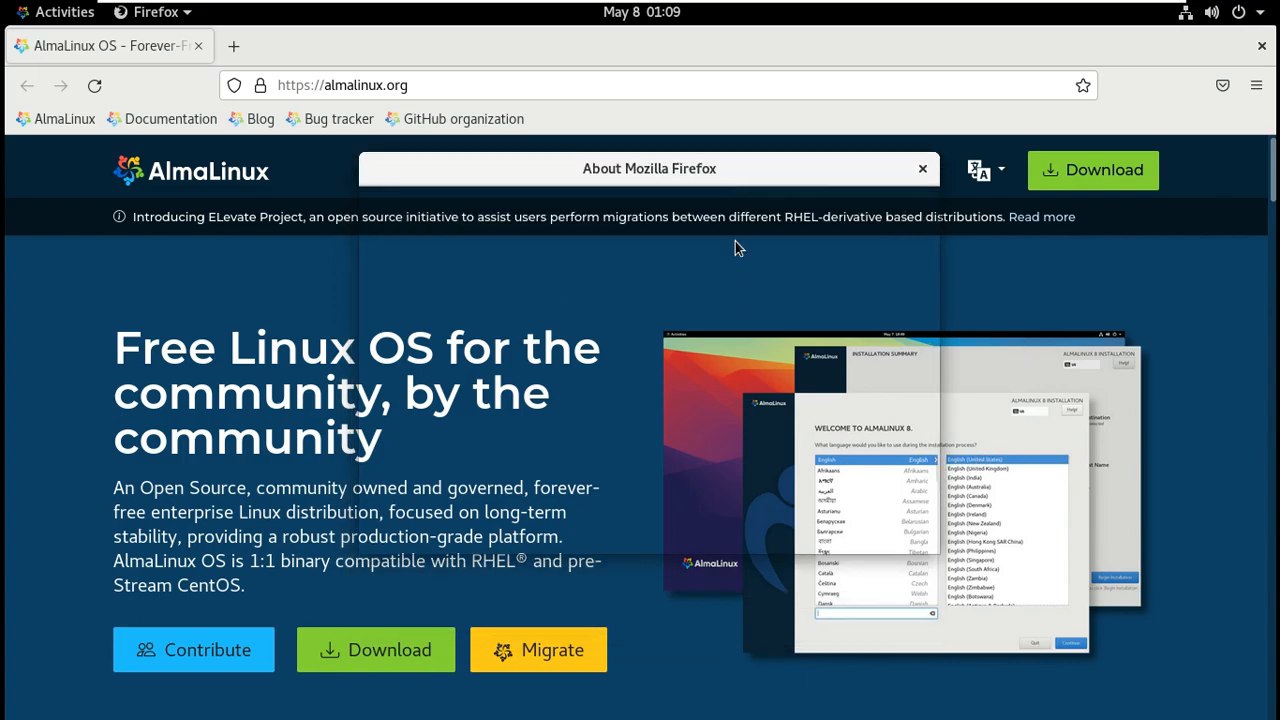
{"action": "left_click", "coordinate": [921, 168]}
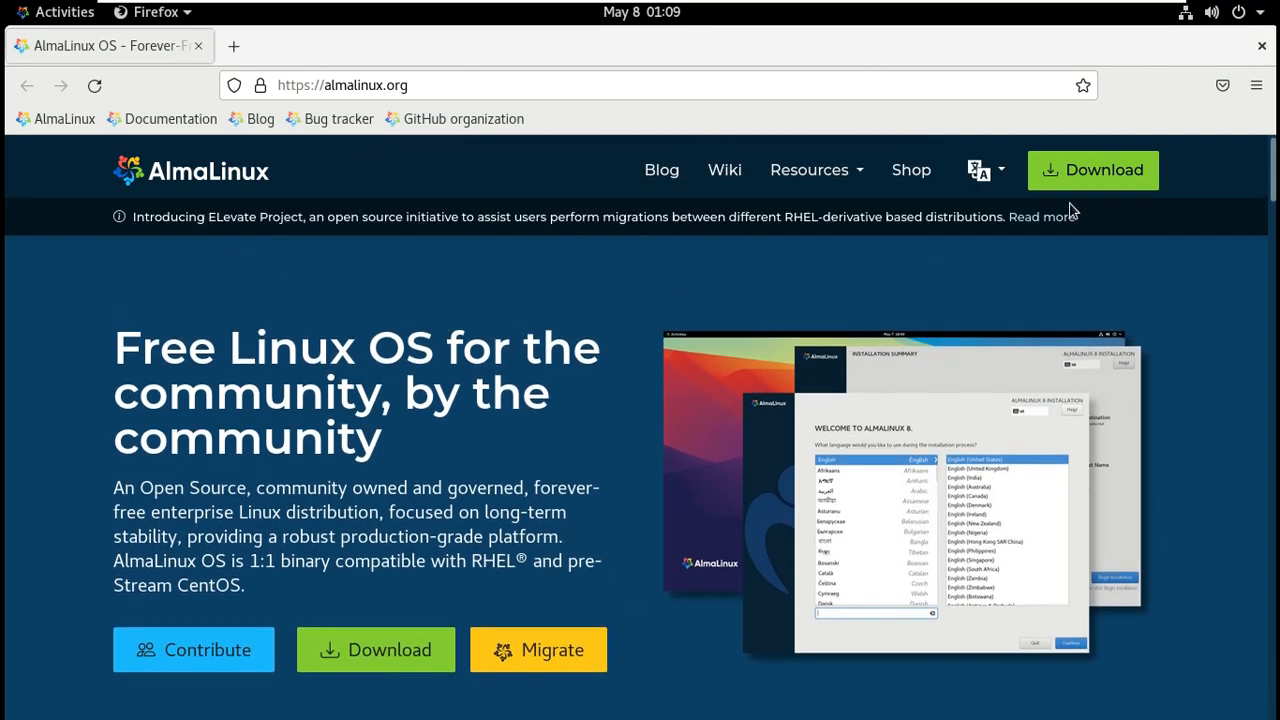
Reopen About Firefox and select its version, 91.8.0esr (64-bit), before closing it.
{"action": "left_click", "coordinate": [1256, 85]}
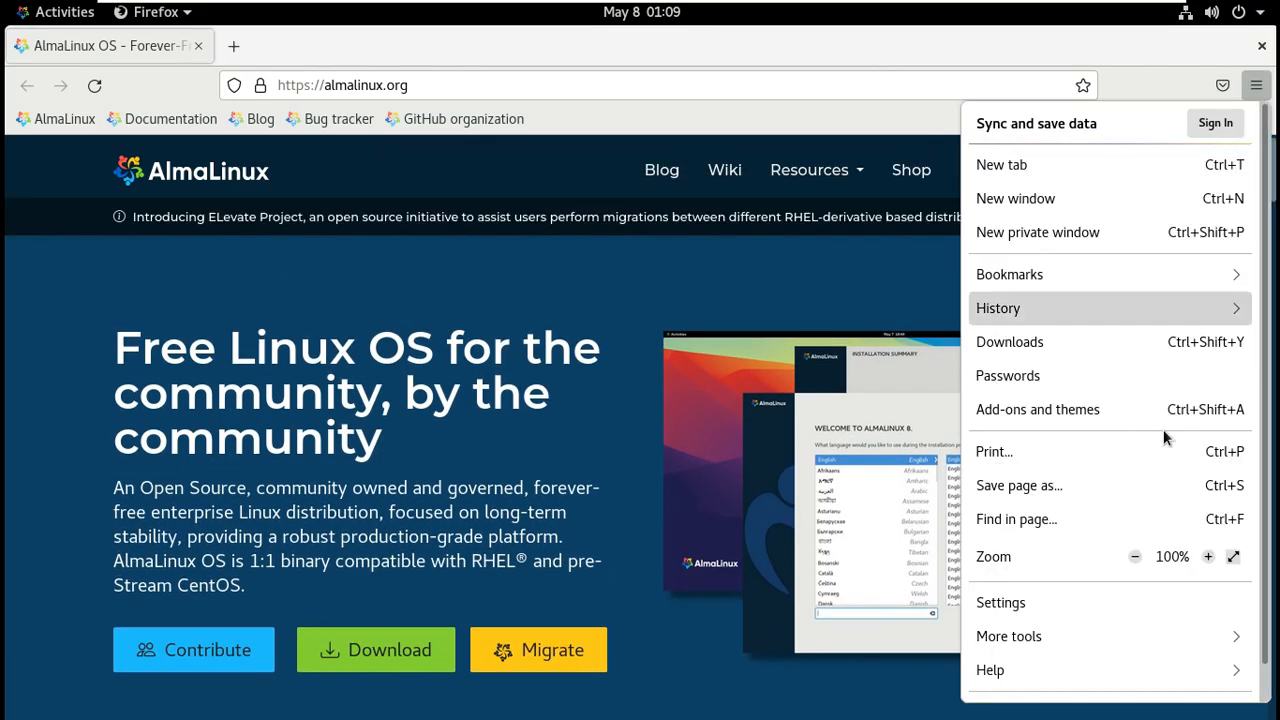
{"action": "left_click", "coordinate": [1071, 667]}
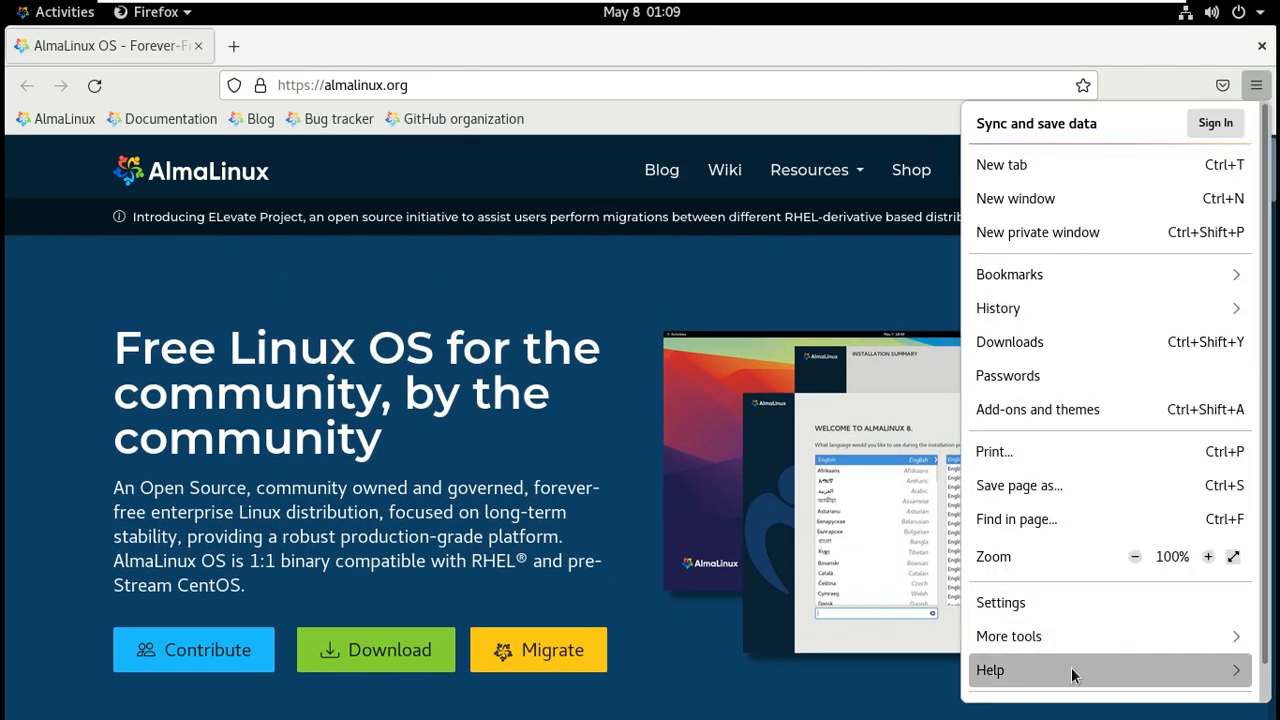
{"action": "left_click", "coordinate": [1082, 372]}
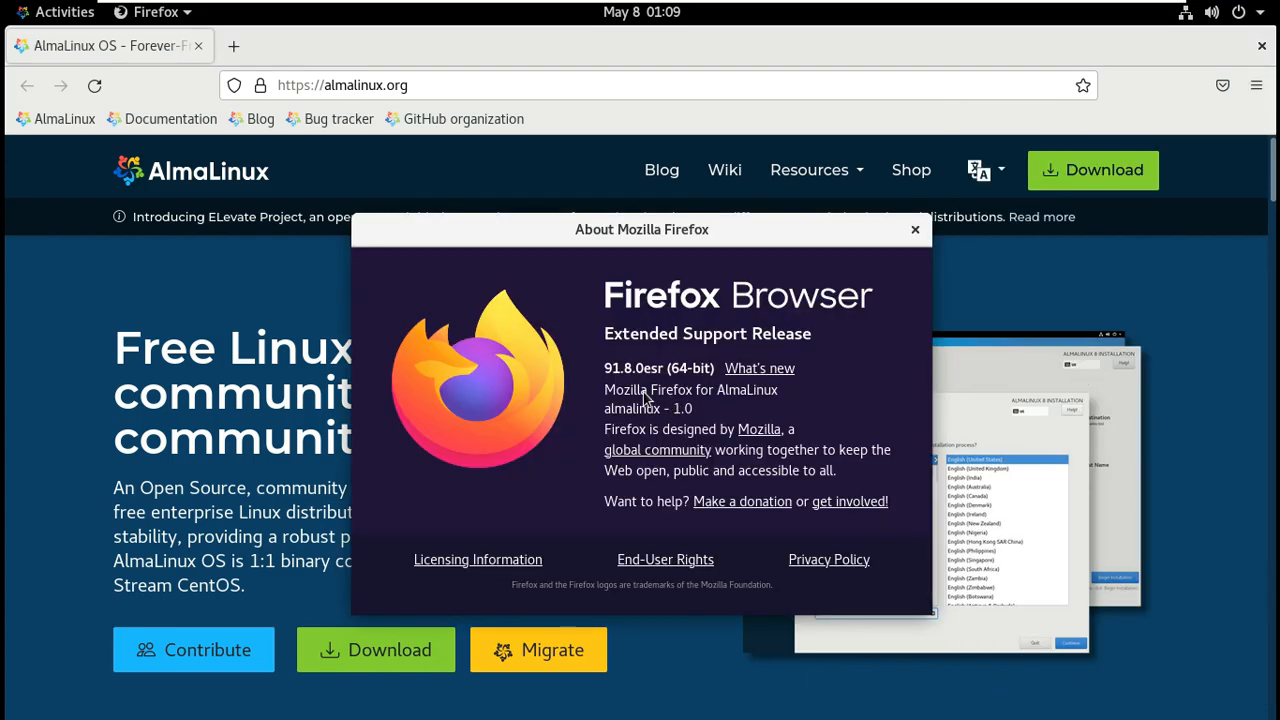
{"action": "left_click_drag", "start_coordinate": [607, 371], "coordinate": [889, 403]}
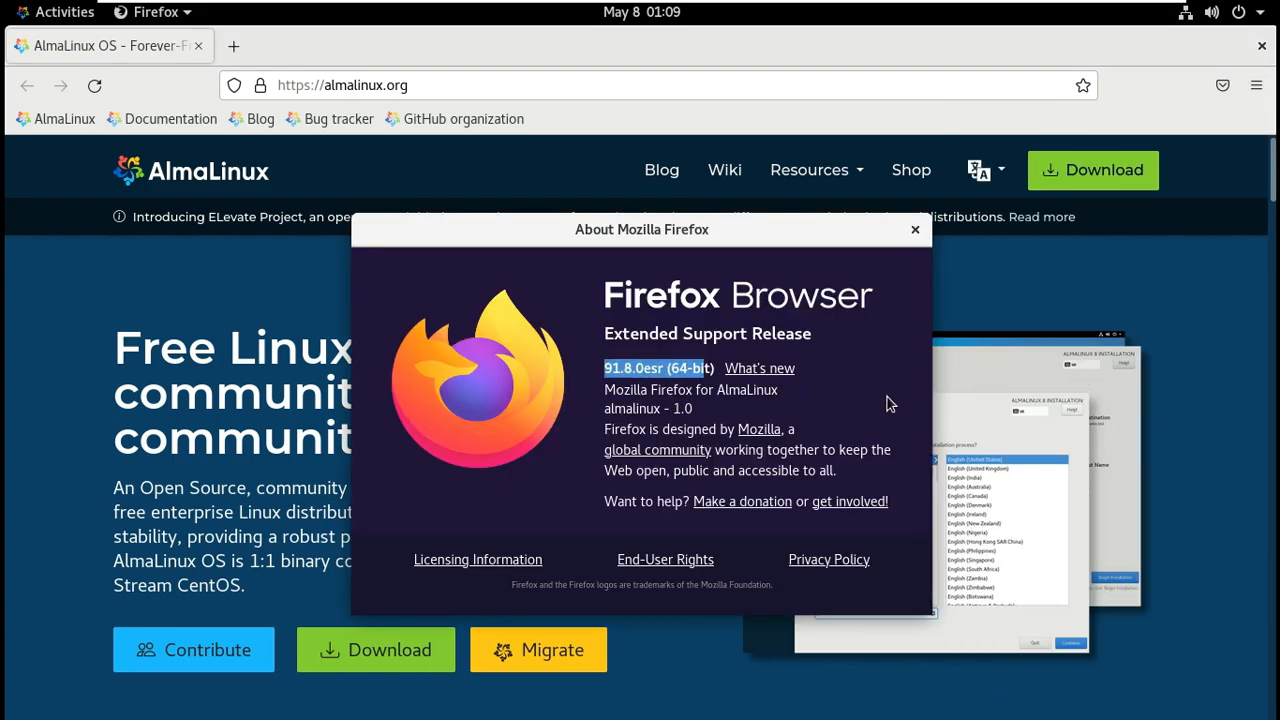
{"action": "left_click", "coordinate": [915, 229]}
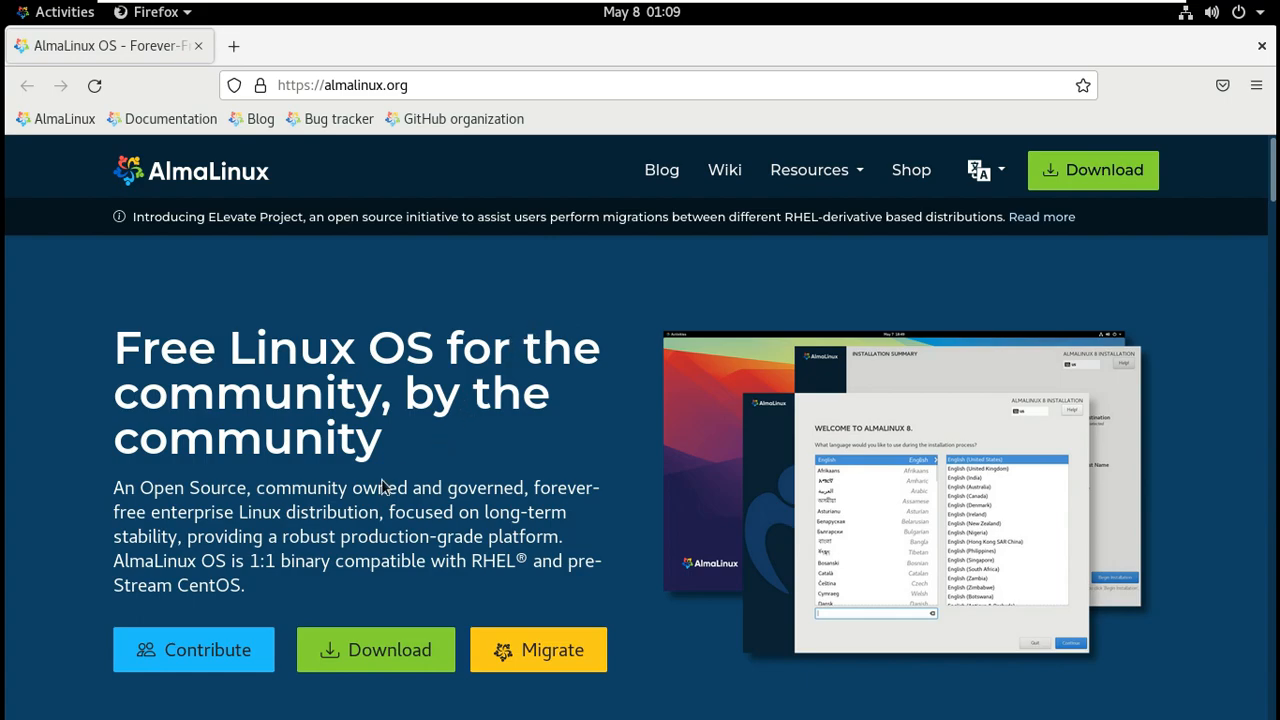
Scroll the AlmaLinux home page and keep the site language in English.
{"action": "scroll", "coordinate": [538, 447], "scroll_direction": "down", "scroll_amount": 15}
{"action": "scroll", "coordinate": [538, 447], "scroll_direction": "down", "scroll_amount": 4}
{"action": "scroll", "coordinate": [538, 447], "scroll_direction": "down", "scroll_amount": 10}
{"action": "scroll", "coordinate": [538, 455], "scroll_direction": "down", "scroll_amount": 12}
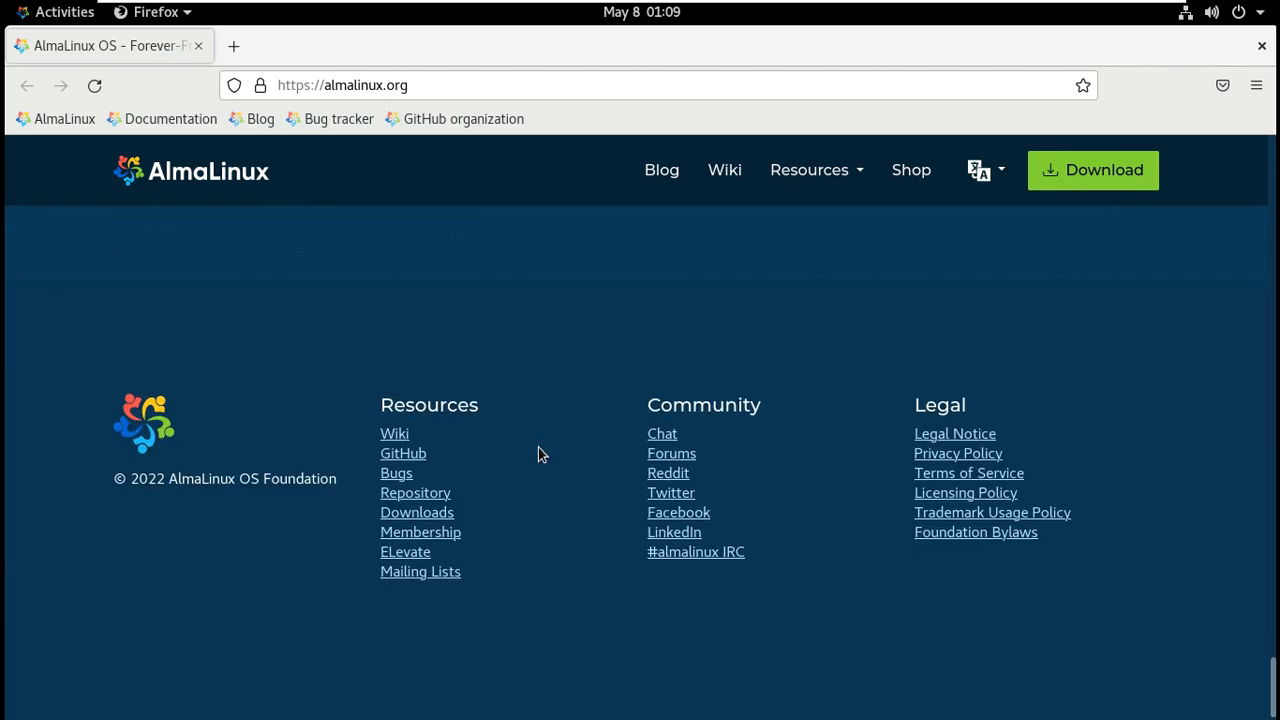
{"action": "scroll", "coordinate": [838, 386], "scroll_direction": "up", "scroll_amount": 15}
{"action": "scroll", "coordinate": [838, 386], "scroll_direction": "up", "scroll_amount": 15}
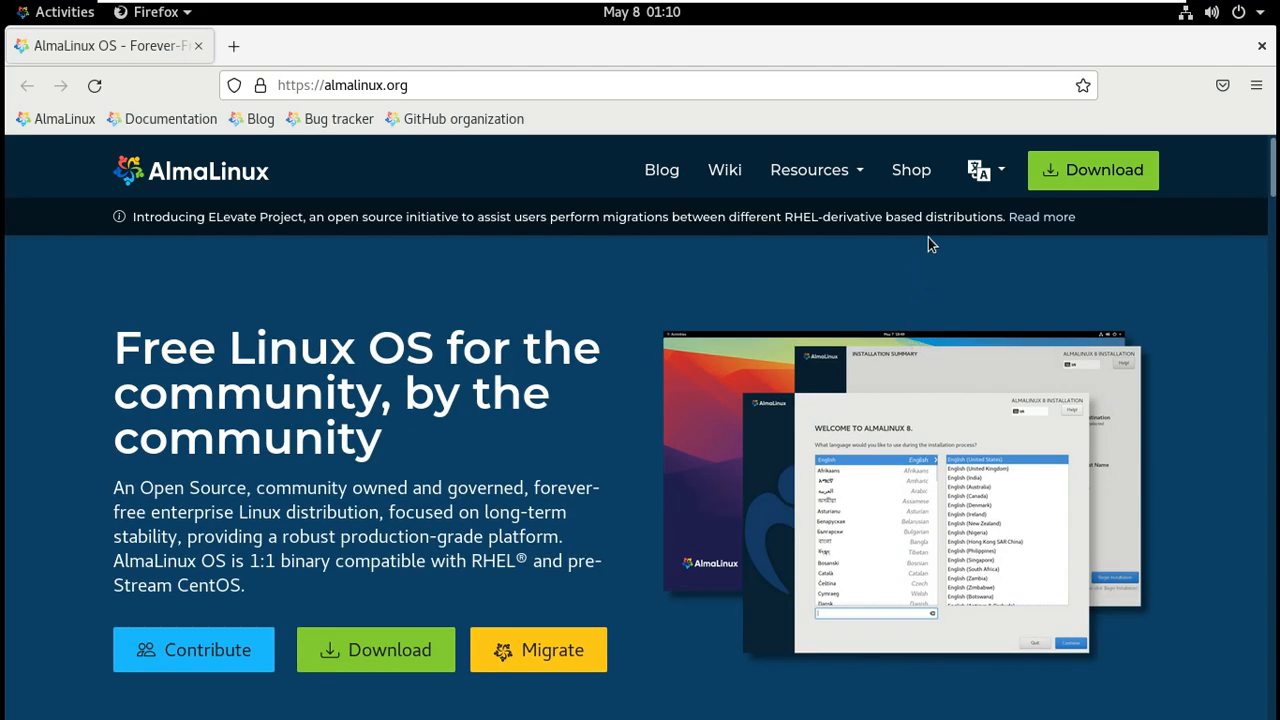
{"action": "left_click", "coordinate": [984, 175]}
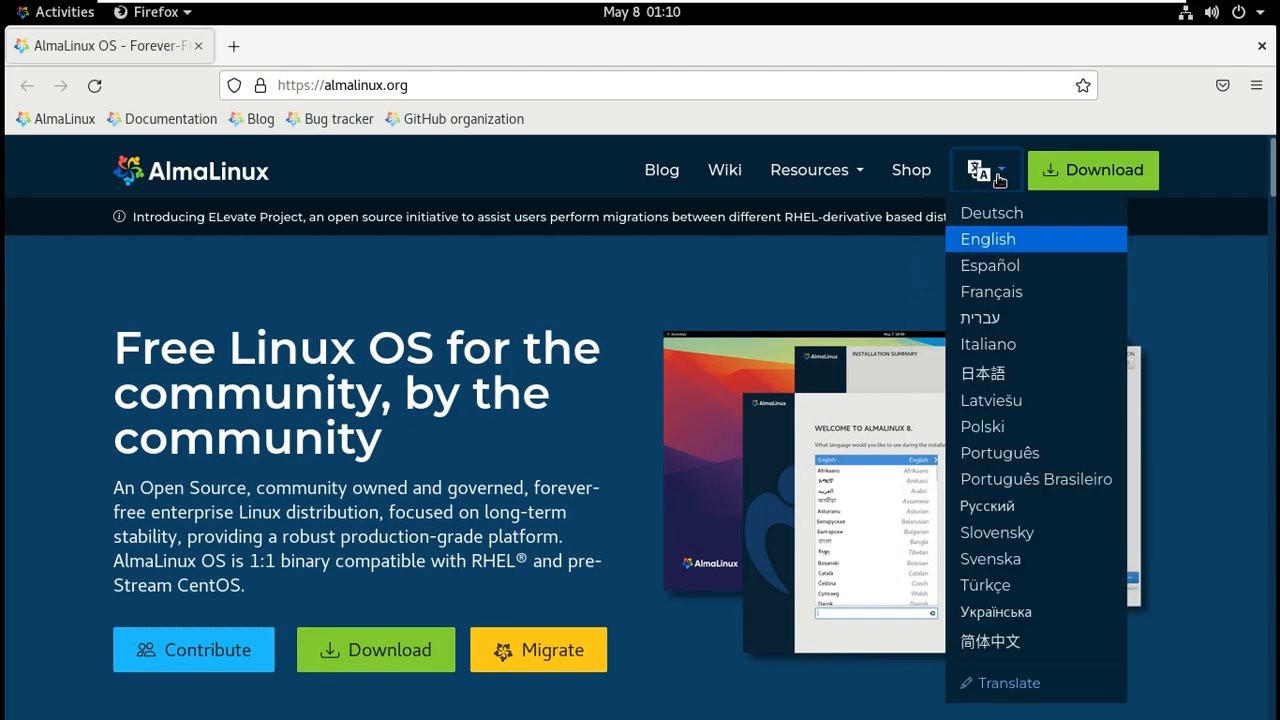
{"action": "left_click", "coordinate": [1114, 240]}
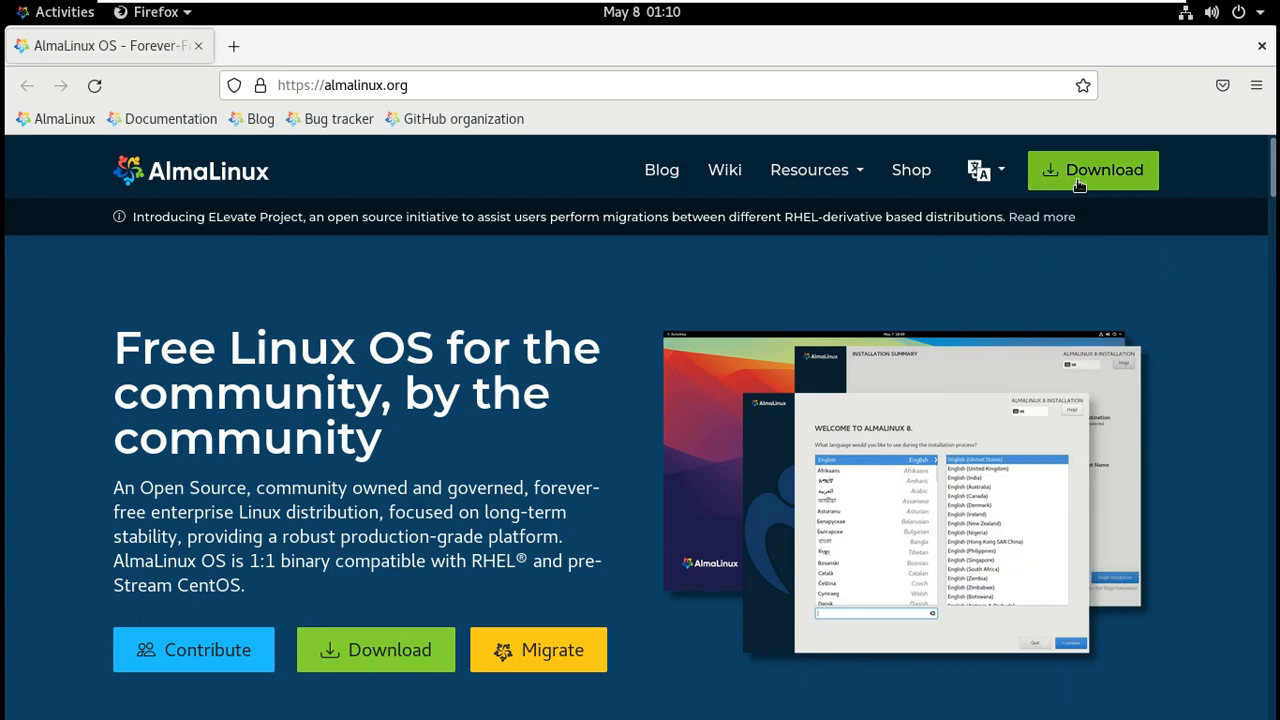
Open the blog's 8.6 "Sky Tiger" Beta post and scroll through its release notes.
{"action": "left_click", "coordinate": [650, 182]}
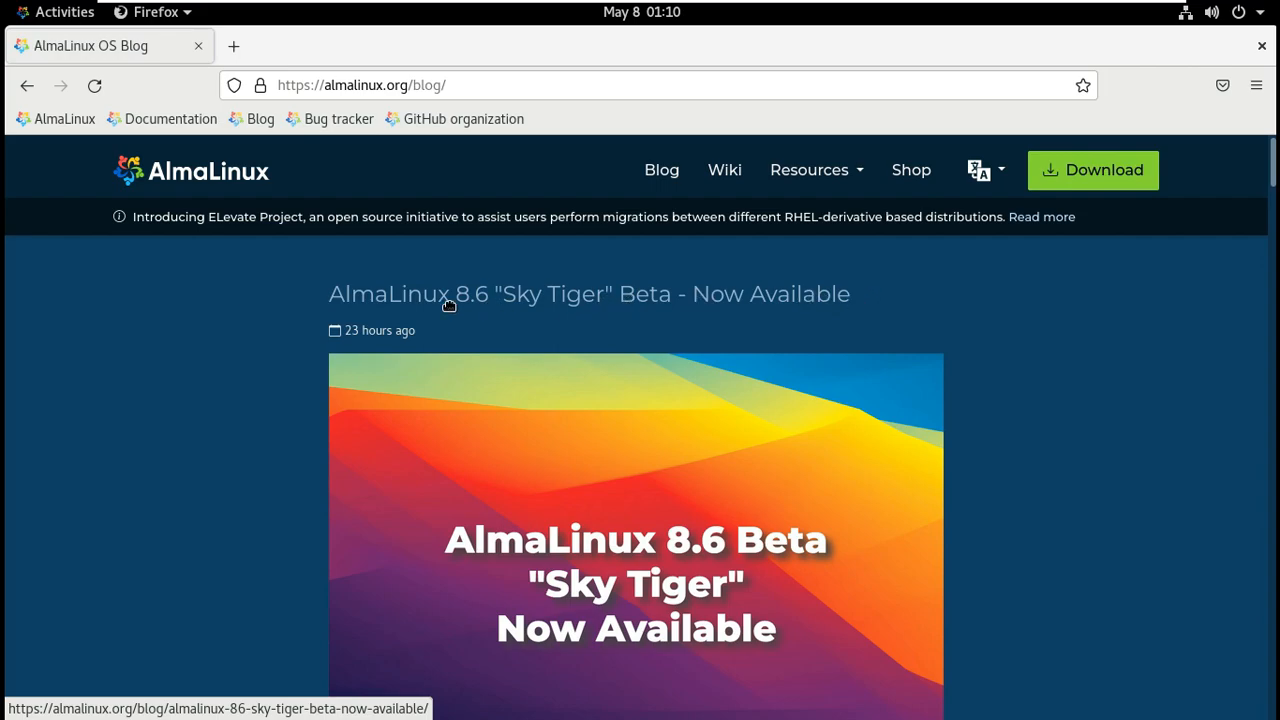
{"action": "left_click", "coordinate": [396, 303]}
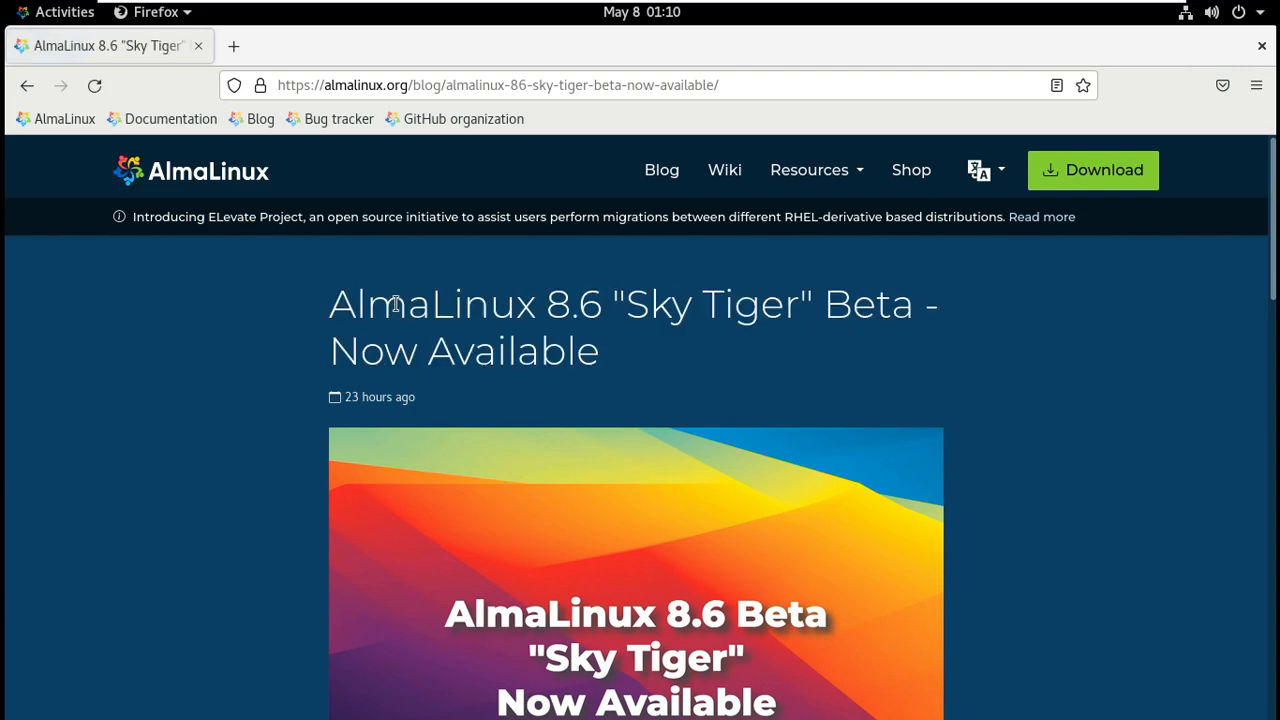
{"action": "left_click_drag", "start_coordinate": [591, 355], "coordinate": [331, 310]}
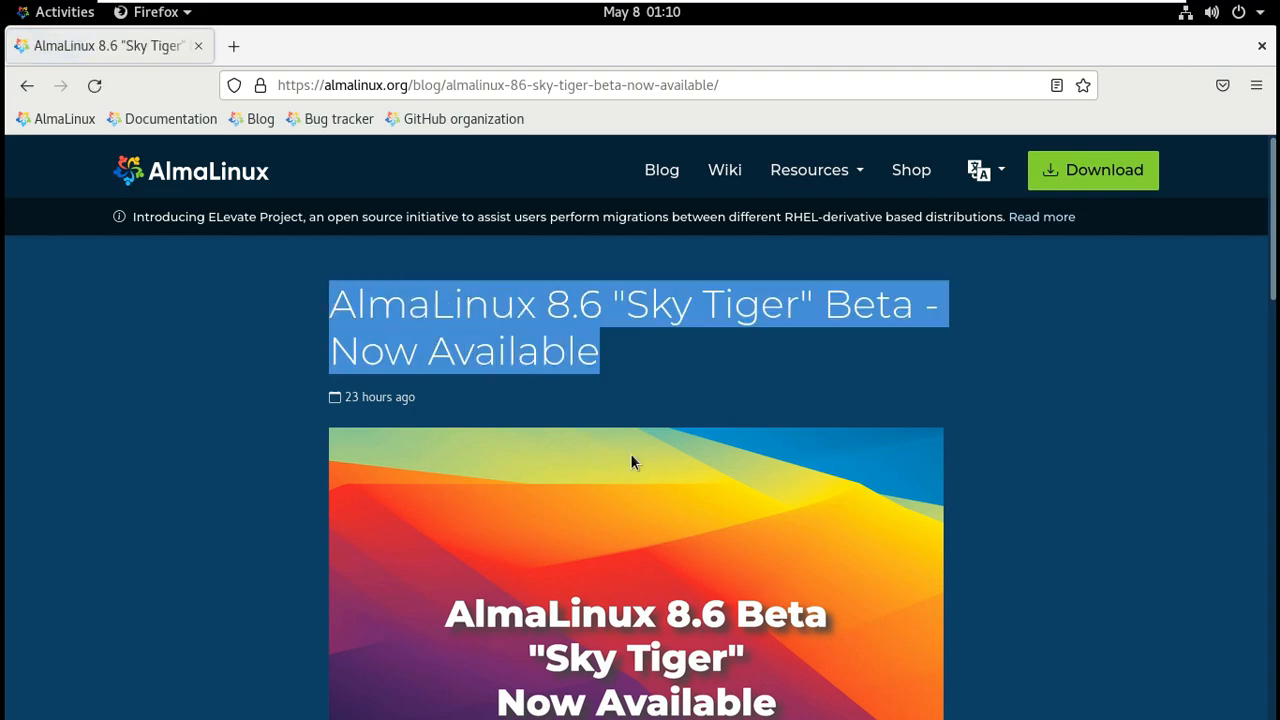
{"action": "scroll", "coordinate": [631, 455], "scroll_direction": "down", "scroll_amount": 10}
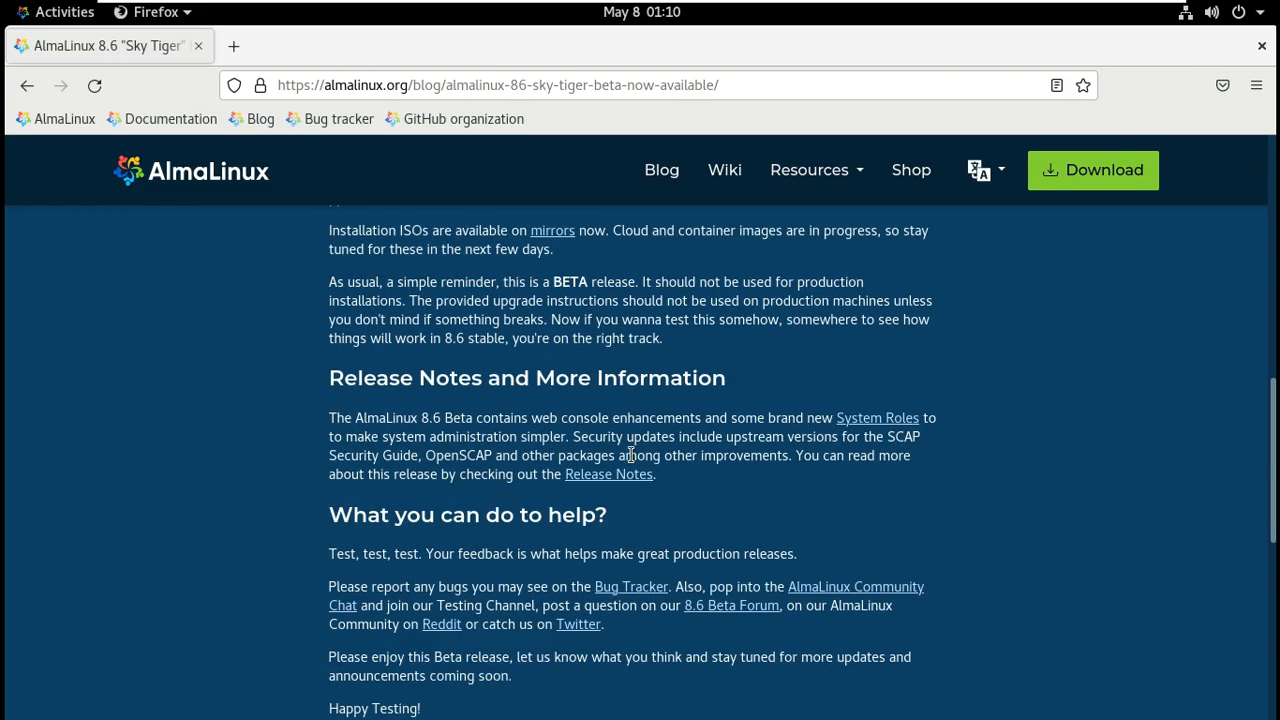
{"action": "scroll", "coordinate": [631, 455], "scroll_direction": "down", "scroll_amount": 4}
{"action": "scroll", "coordinate": [631, 455], "scroll_direction": "up", "scroll_amount": 7}
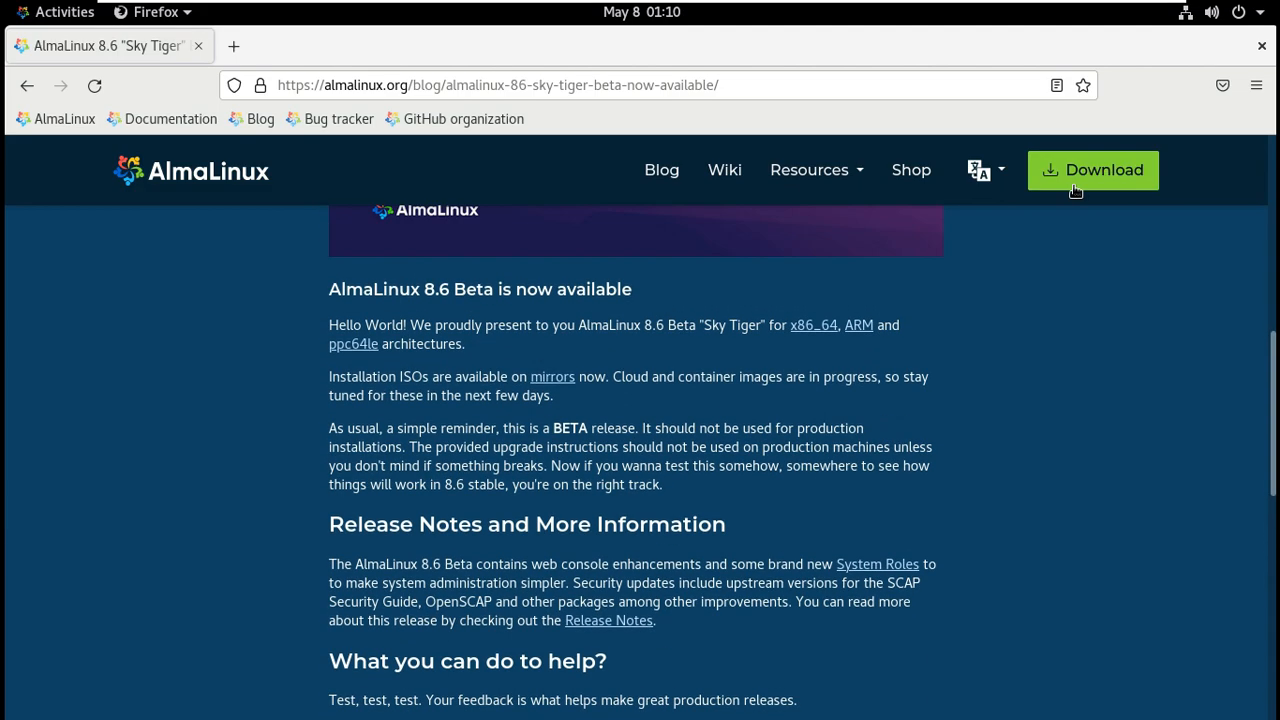
Go to the ISO downloads and open the x86_64 8.6-beta mirror list.
{"action": "scroll", "coordinate": [1075, 190], "scroll_direction": "up", "scroll_amount": 5}
{"action": "left_click", "coordinate": [1075, 190]}
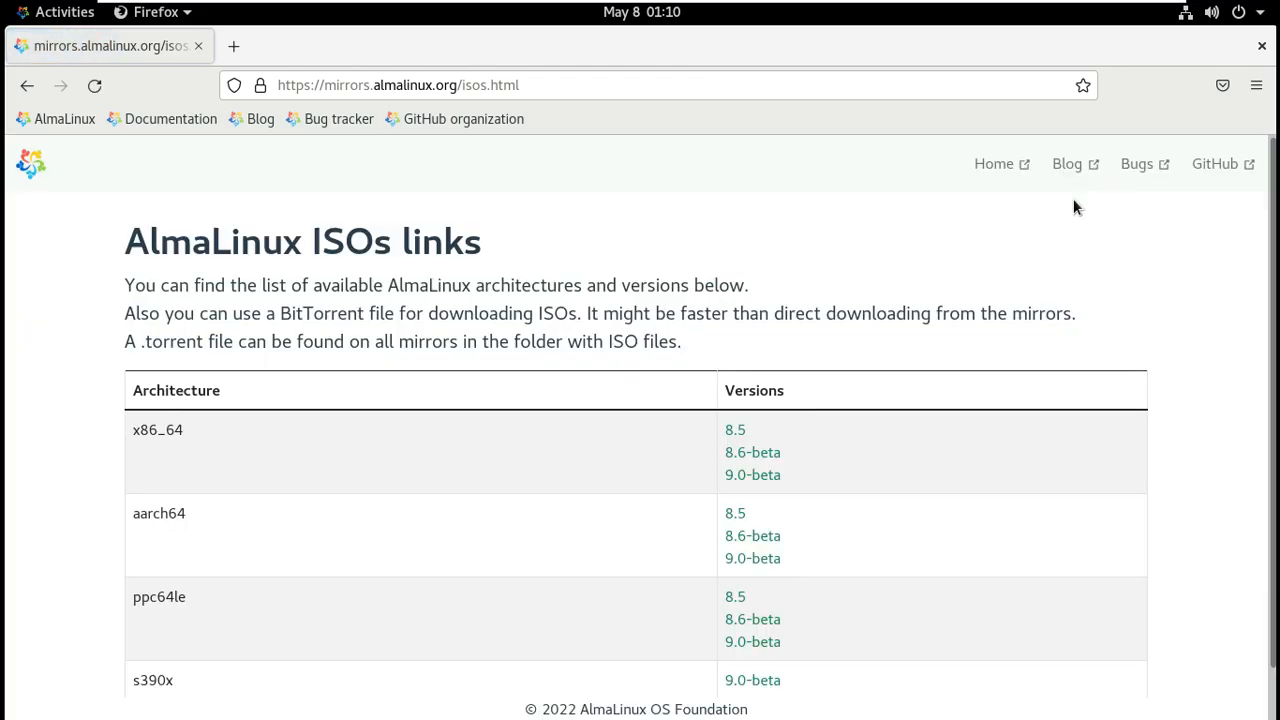
{"action": "scroll", "coordinate": [930, 330], "scroll_direction": "down", "scroll_amount": 1}
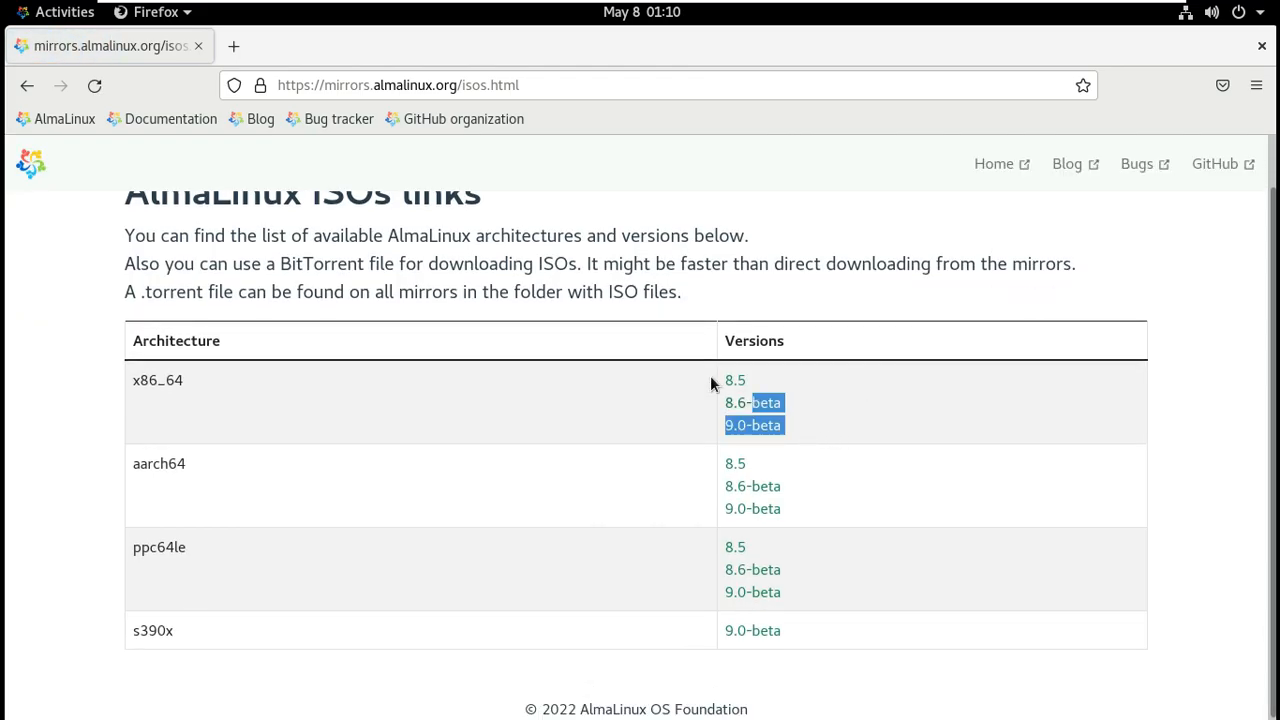
{"action": "left_click_drag", "start_coordinate": [711, 383], "coordinate": [711, 383]}
{"action": "left_click_drag", "start_coordinate": [845, 517], "coordinate": [706, 474]}
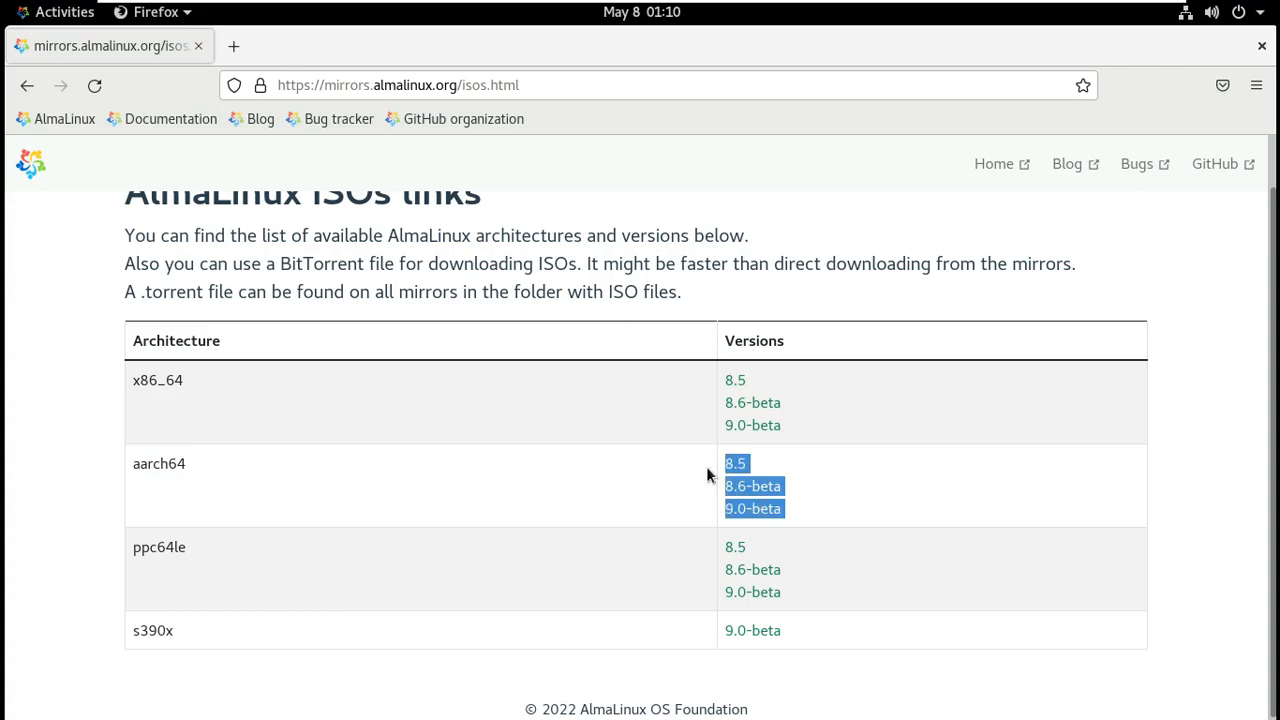
{"action": "left_click", "coordinate": [83, 446]}
{"action": "left_click", "coordinate": [768, 406]}
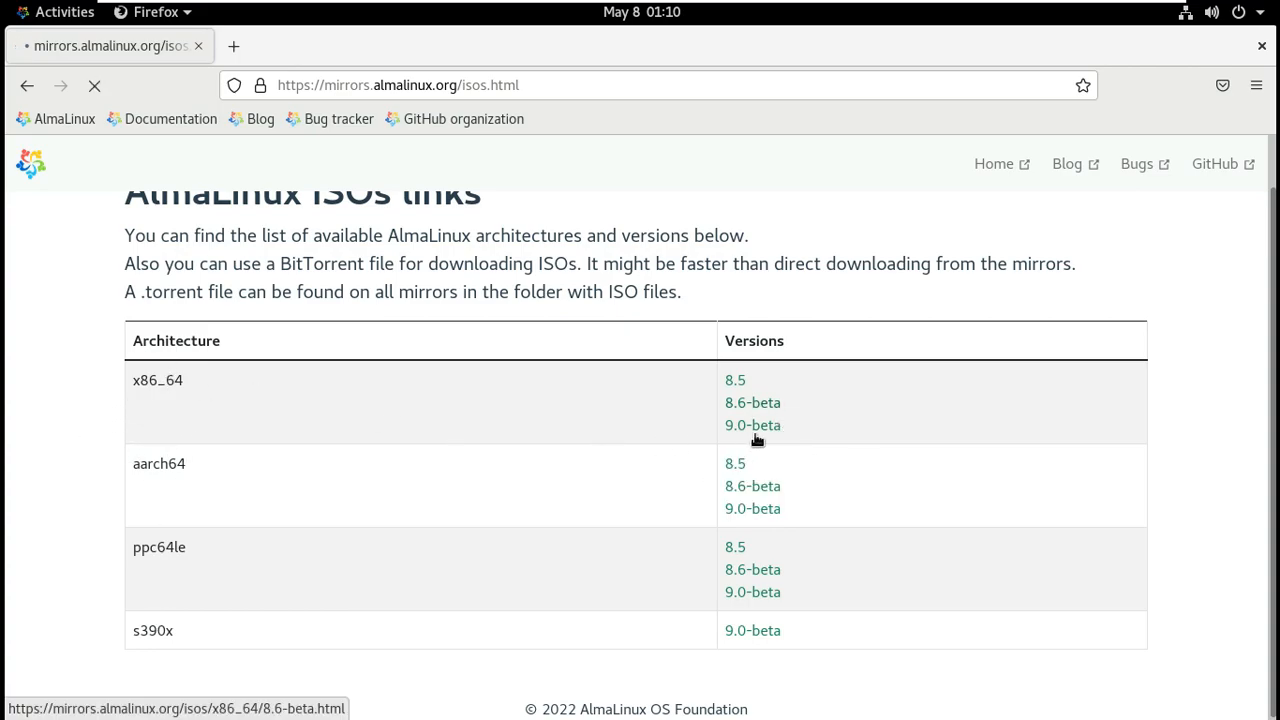
Sort mirrors by region descending and open the ash.mirrors.clouvider.net mirror.
{"action": "scroll", "coordinate": [712, 370], "scroll_direction": "down", "scroll_amount": 5}
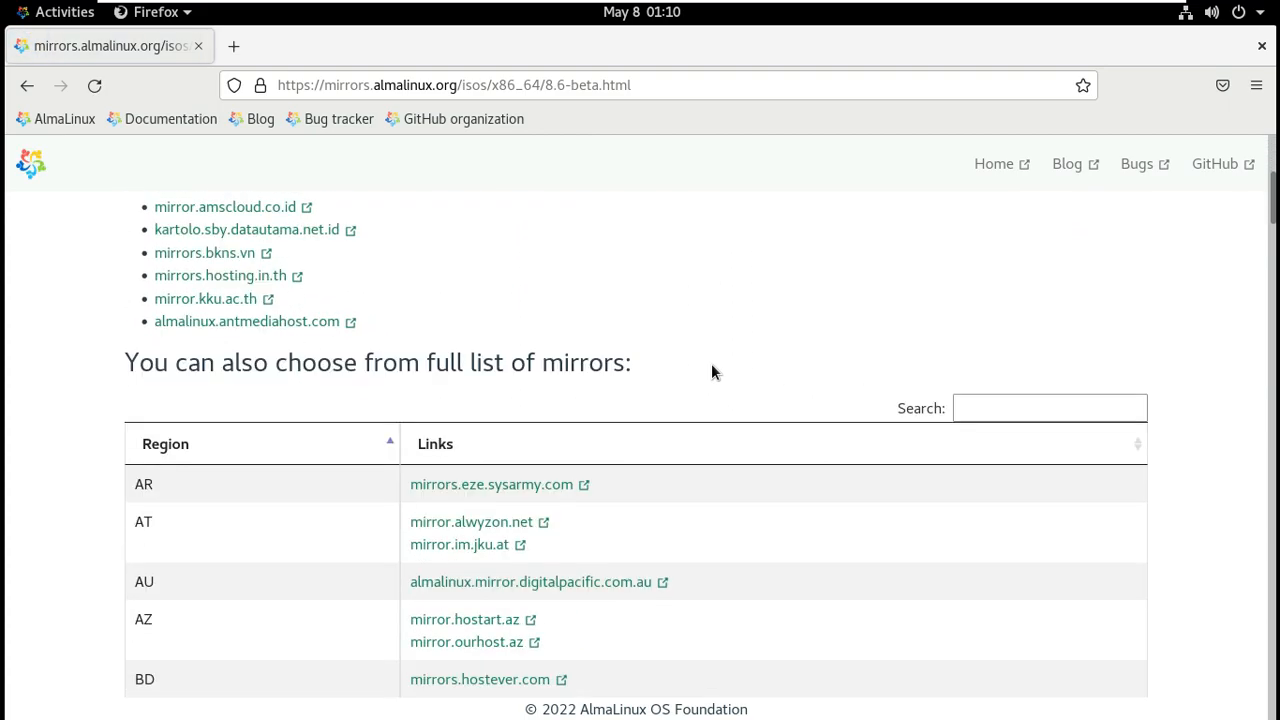
{"action": "scroll", "coordinate": [711, 370], "scroll_direction": "down", "scroll_amount": 4}
{"action": "scroll", "coordinate": [474, 370], "scroll_direction": "up", "scroll_amount": 2}
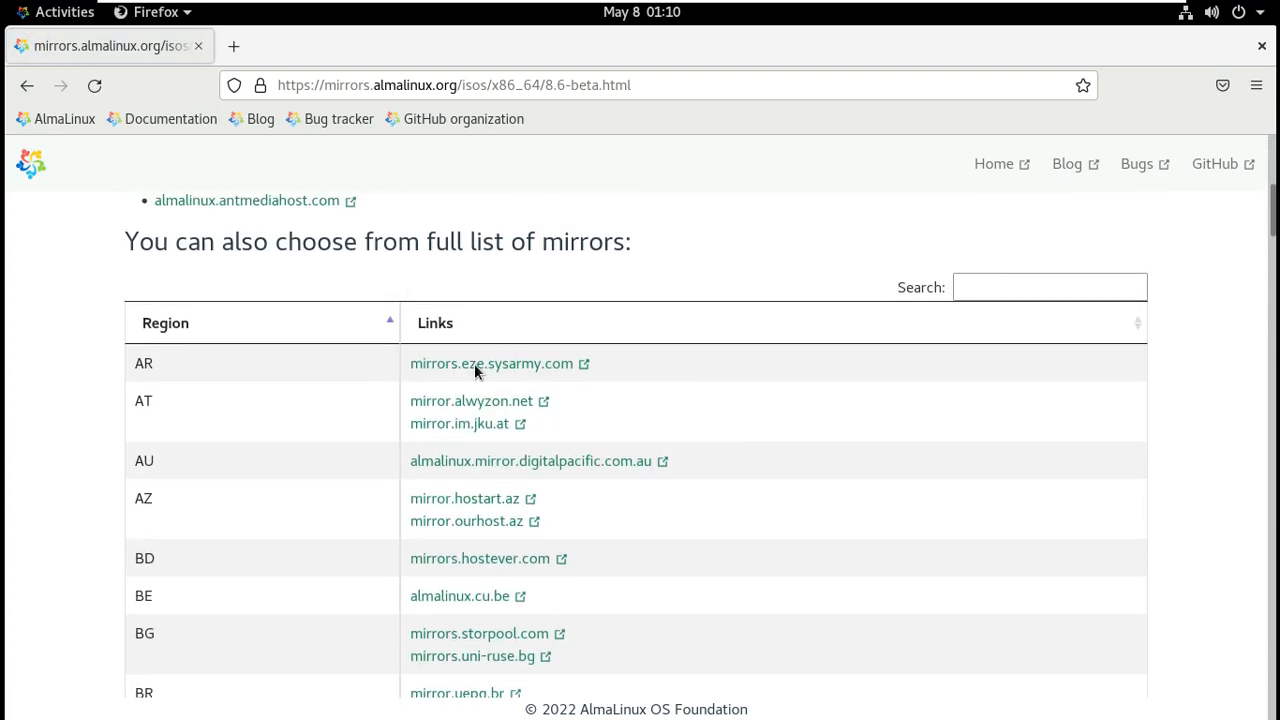
{"action": "left_click", "coordinate": [160, 330]}
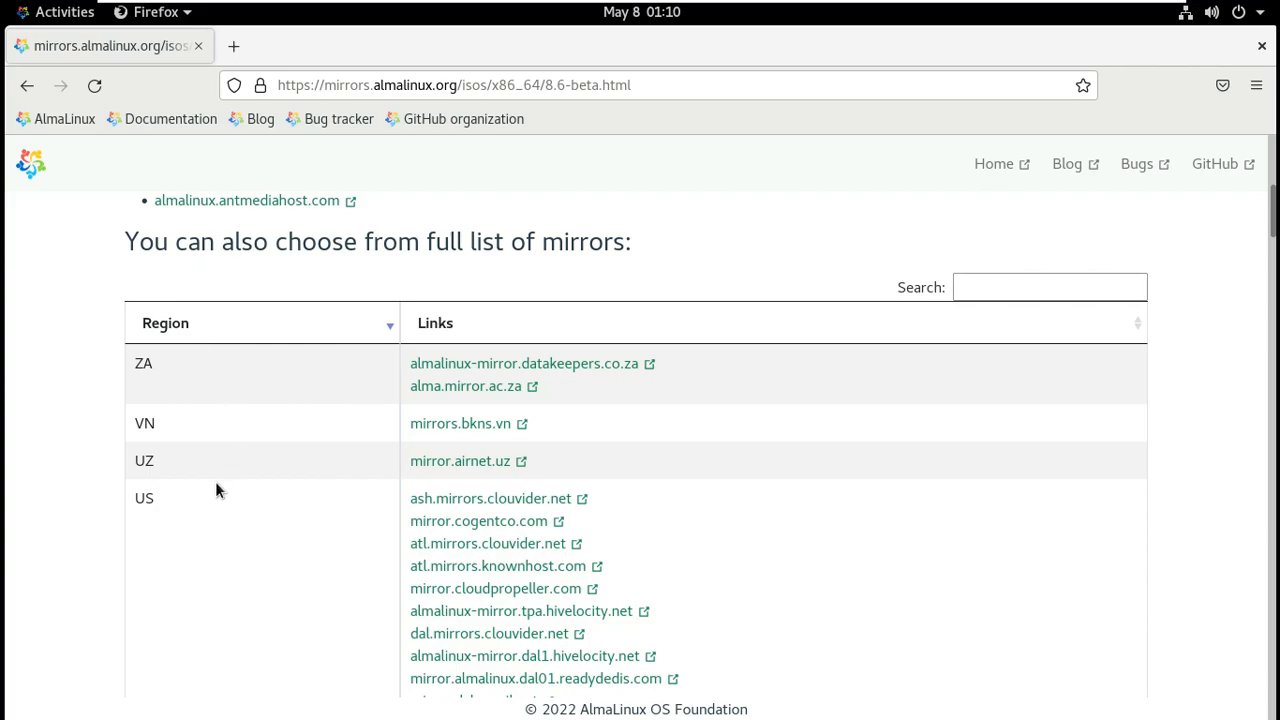
{"action": "left_click", "coordinate": [486, 501]}
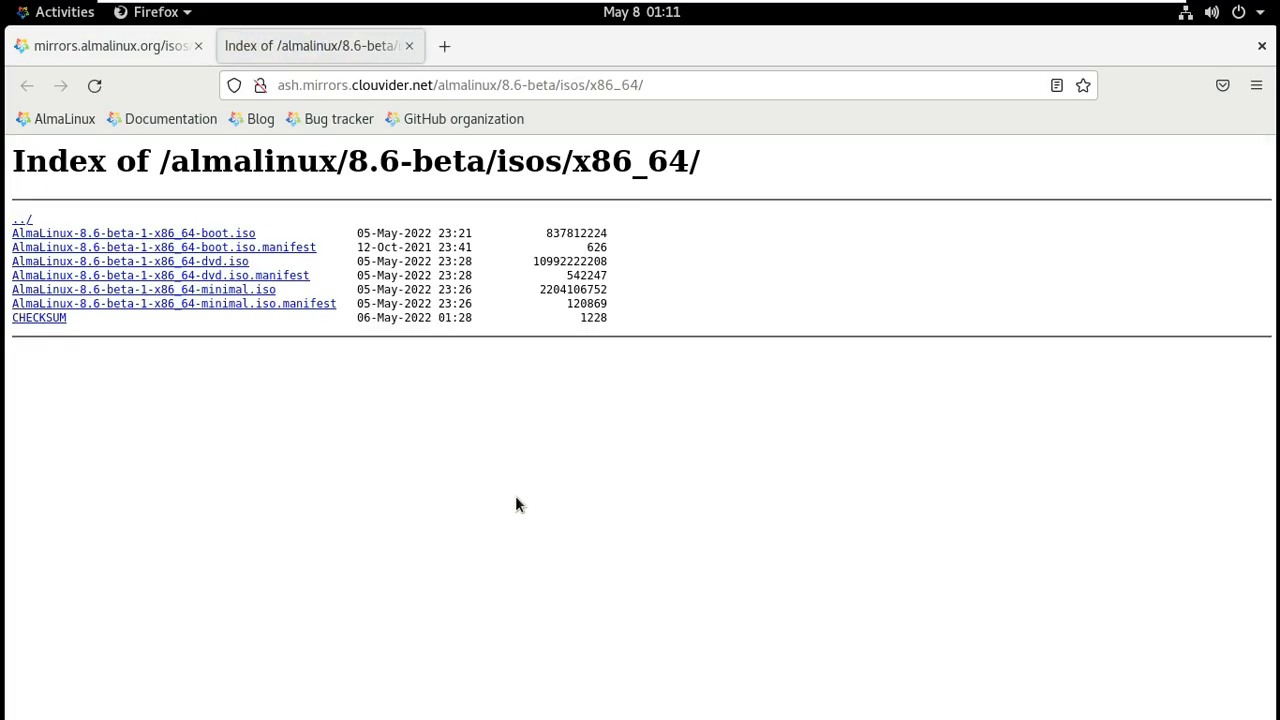
Save AlmaLinux-8.6-beta-1-x86_64-dvd.iso (10.2 GB) to disk.
{"action": "left_click", "coordinate": [202, 263]}
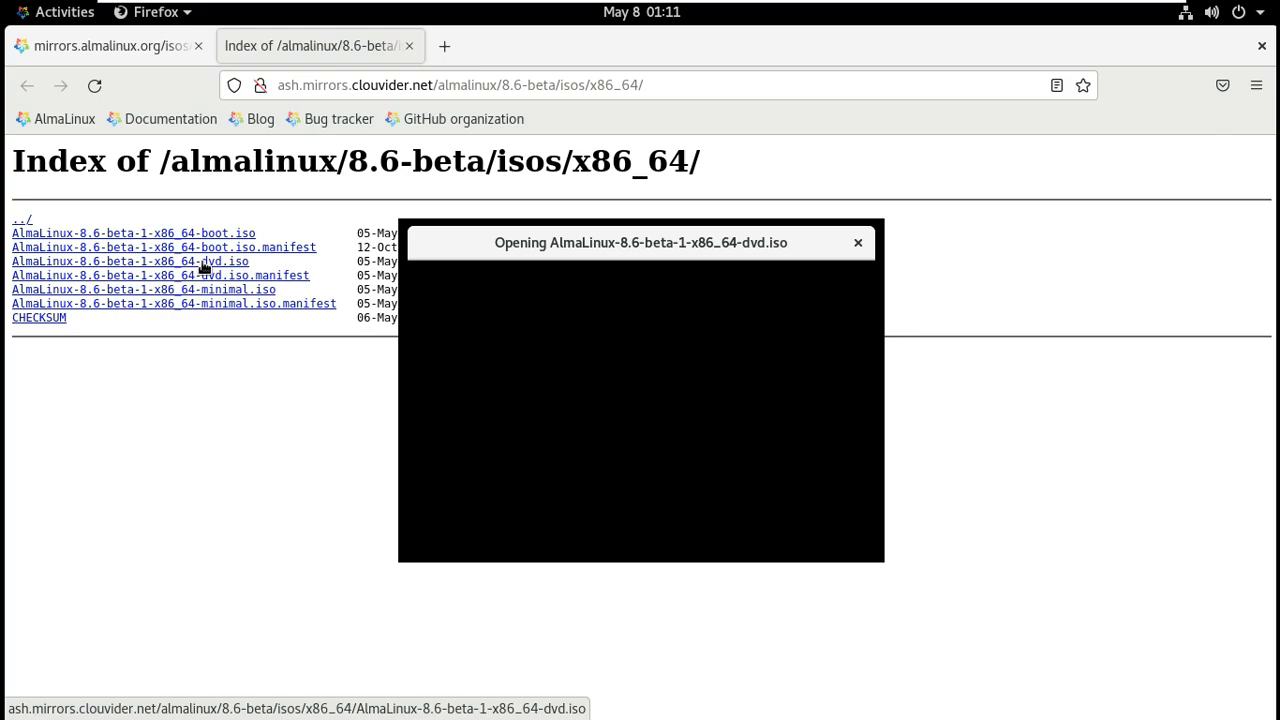
{"action": "left_click_drag", "start_coordinate": [666, 334], "coordinate": [452, 327]}
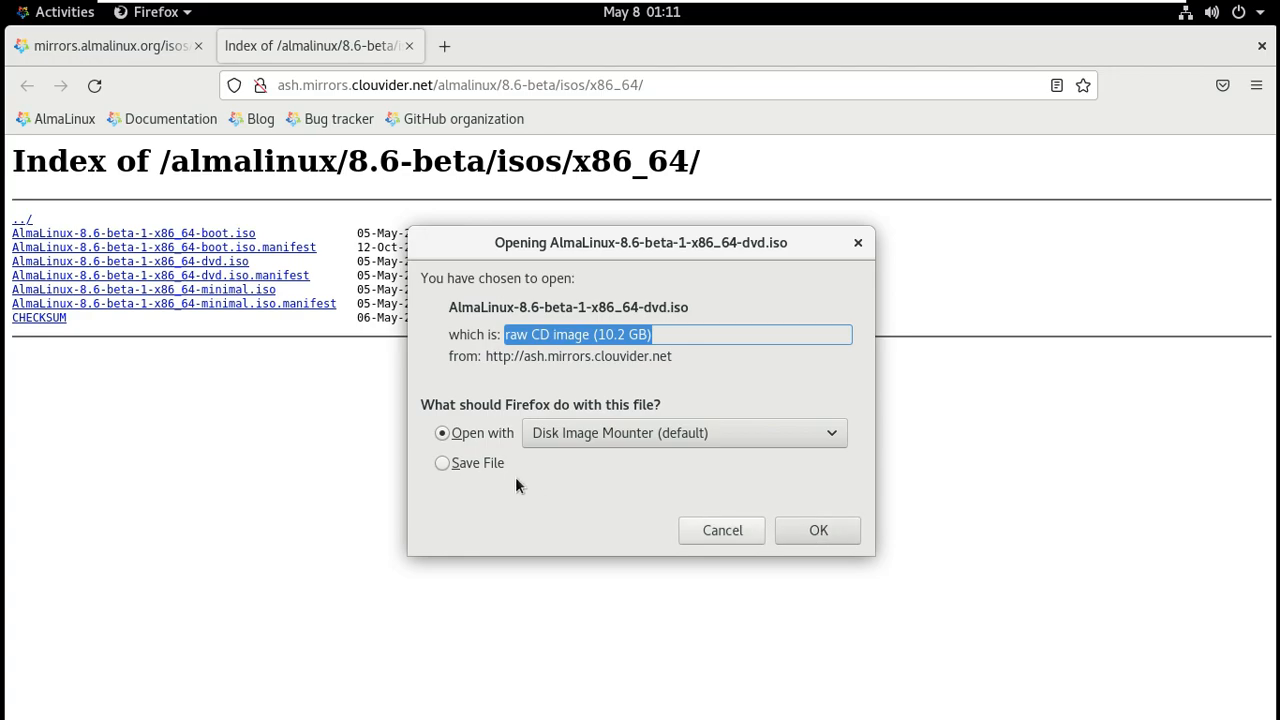
{"action": "left_click", "coordinate": [677, 466]}
{"action": "left_click", "coordinate": [826, 535]}
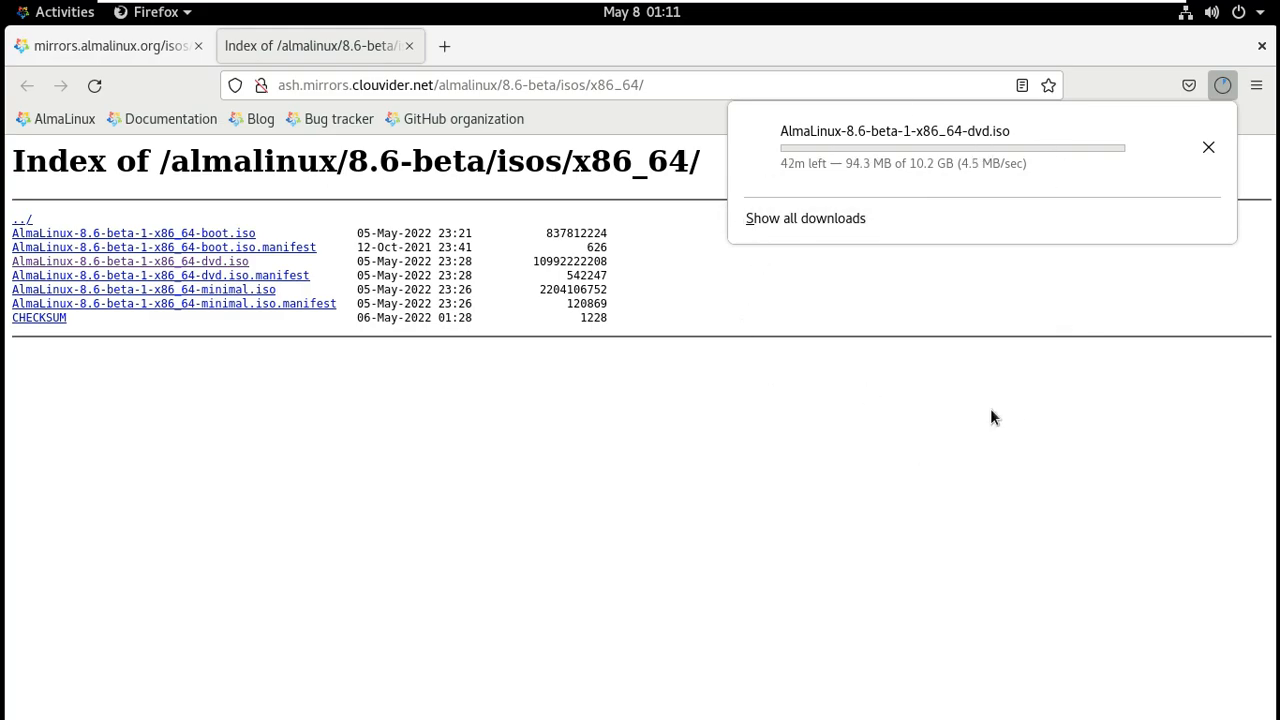
Cancel the ISO download, close the mirror tab, and go to youtube.com/9to5linux.
{"action": "left_click", "coordinate": [1208, 150]}
{"action": "left_click", "coordinate": [409, 47]}
{"action": "key", "text": "ctrl+l"}
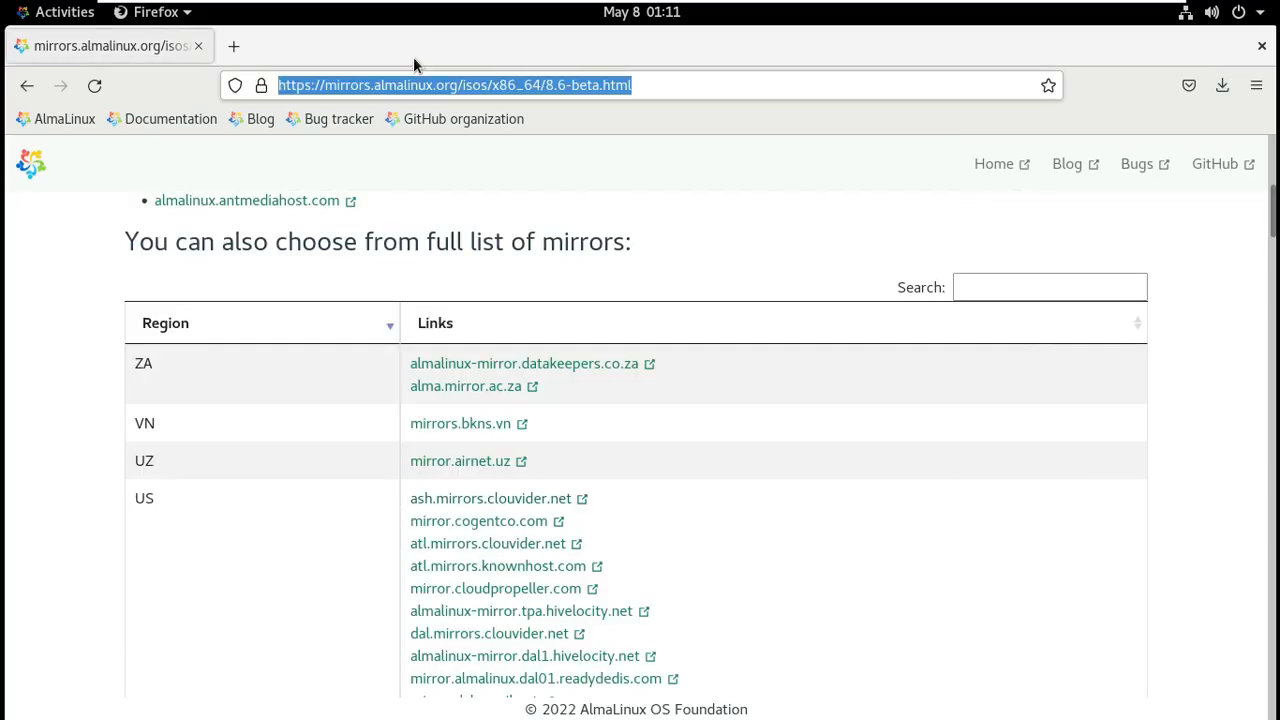
{"action": "type", "text": "youtube"}
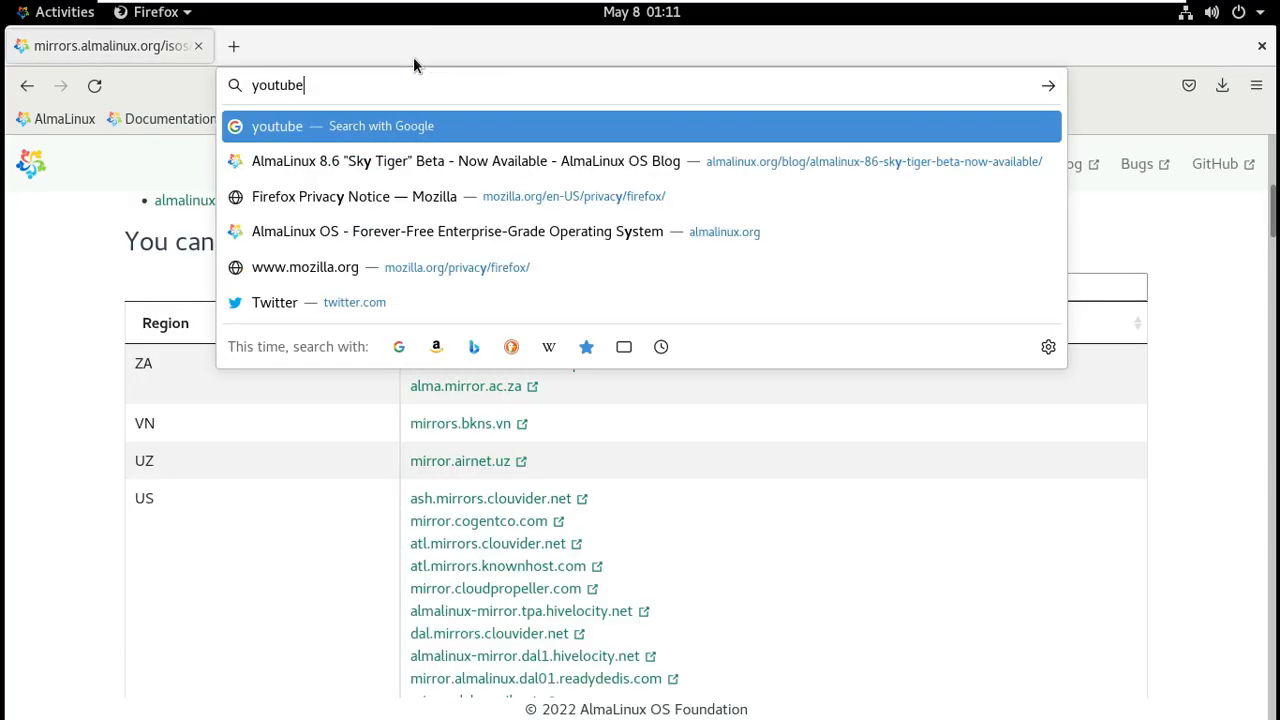
{"action": "type", "text": ".com/9to"}
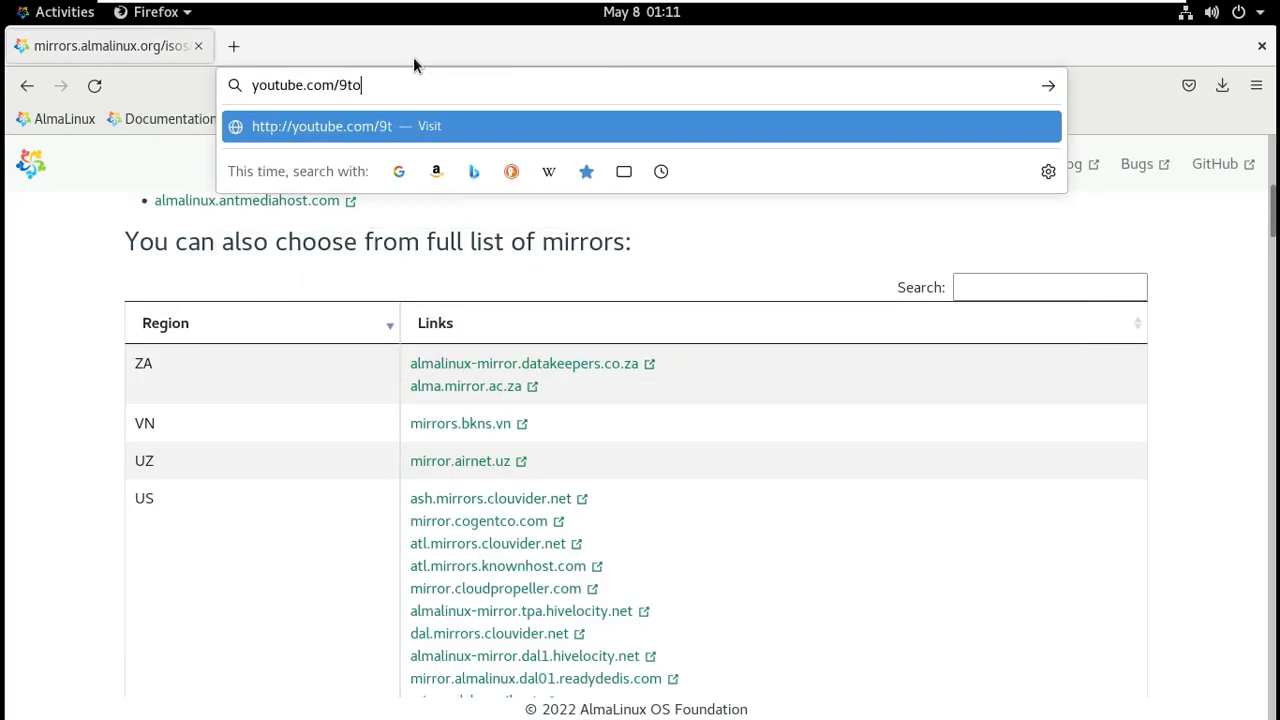
{"action": "type", "text": "5linux"}
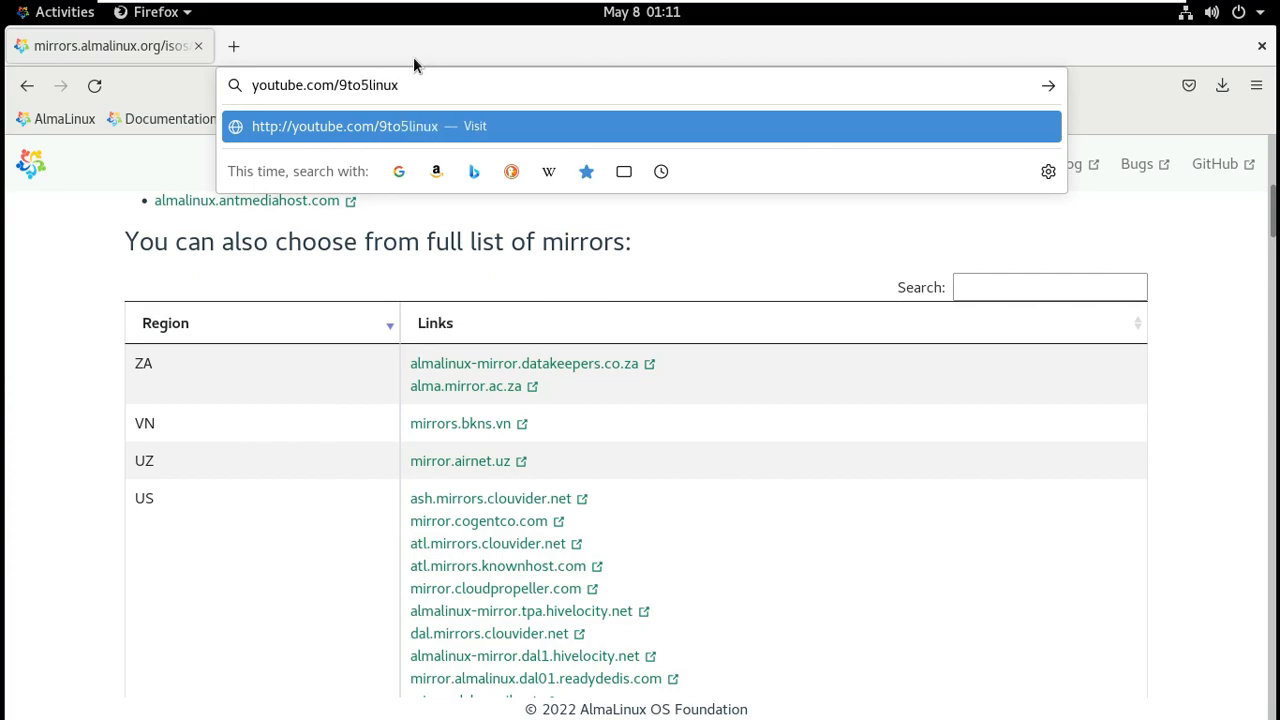
{"action": "key", "text": "Return"}
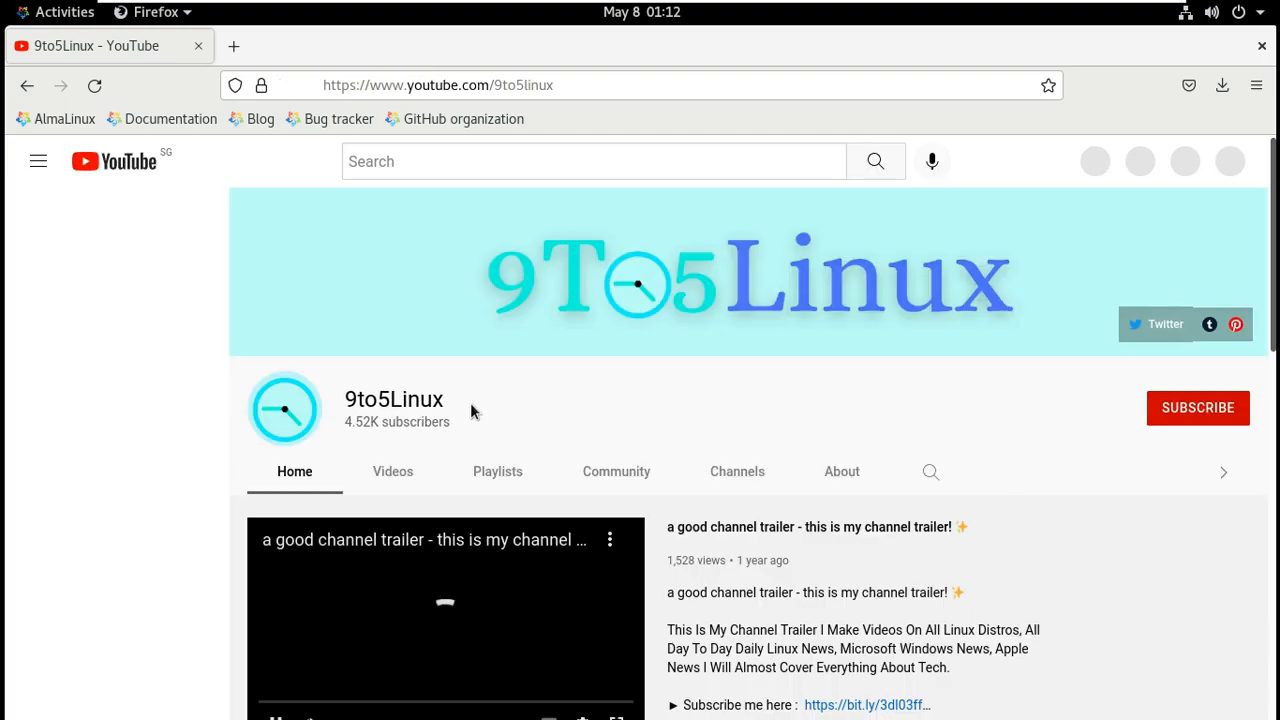
Search the 9to5Linux channel for almalinux videos and browse the results.
{"action": "double_click", "coordinate": [354, 397]}
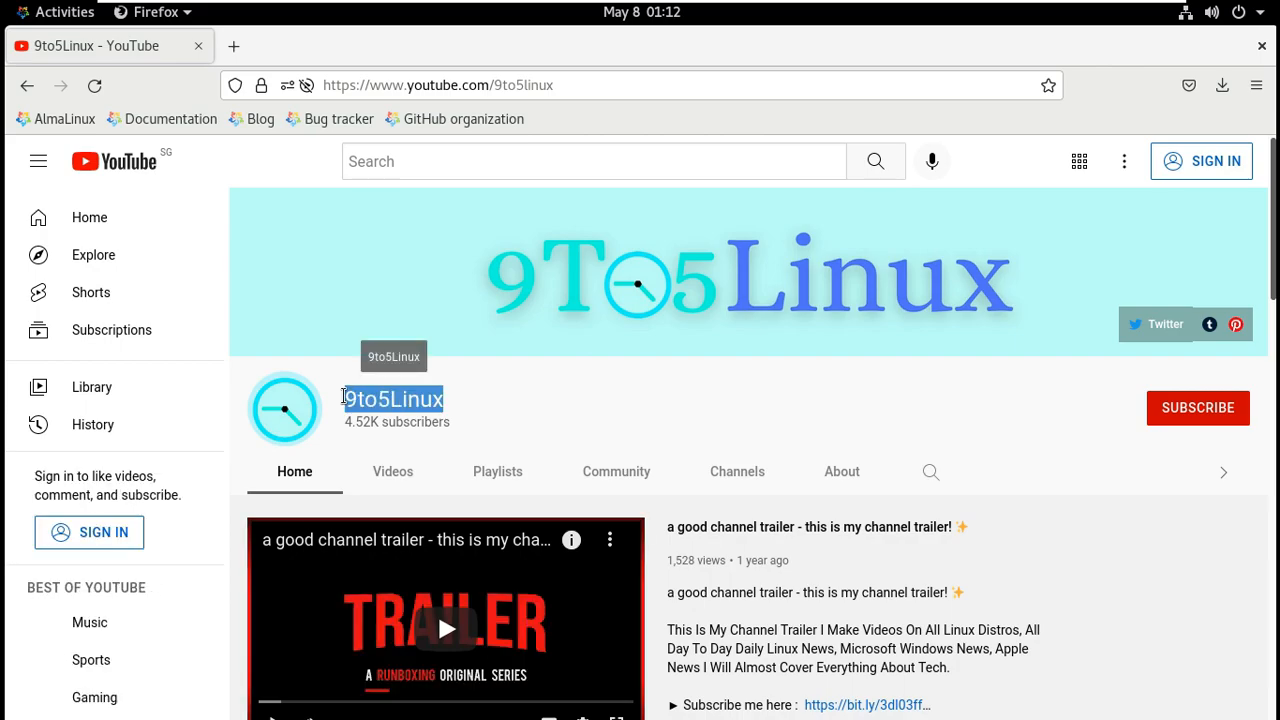
{"action": "left_click", "coordinate": [1180, 405]}
{"action": "left_click", "coordinate": [841, 462]}
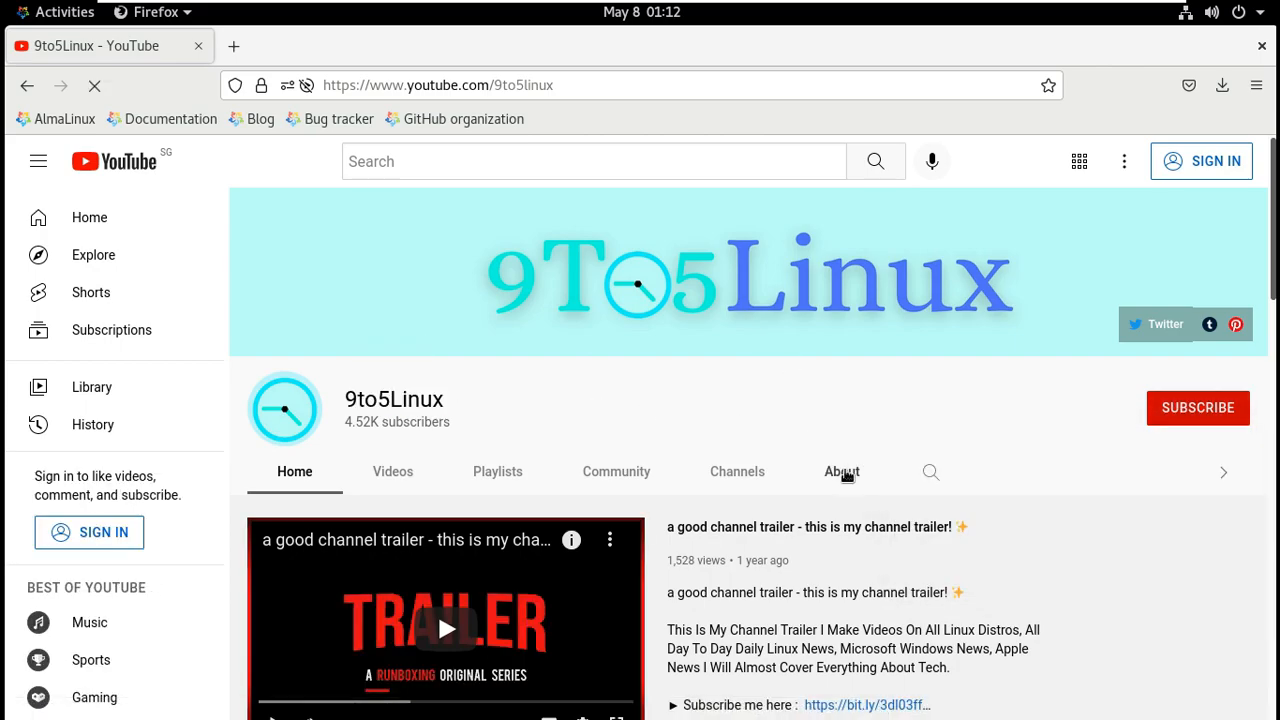
{"action": "left_click", "coordinate": [928, 472]}
{"action": "type", "text": "almalinux"}
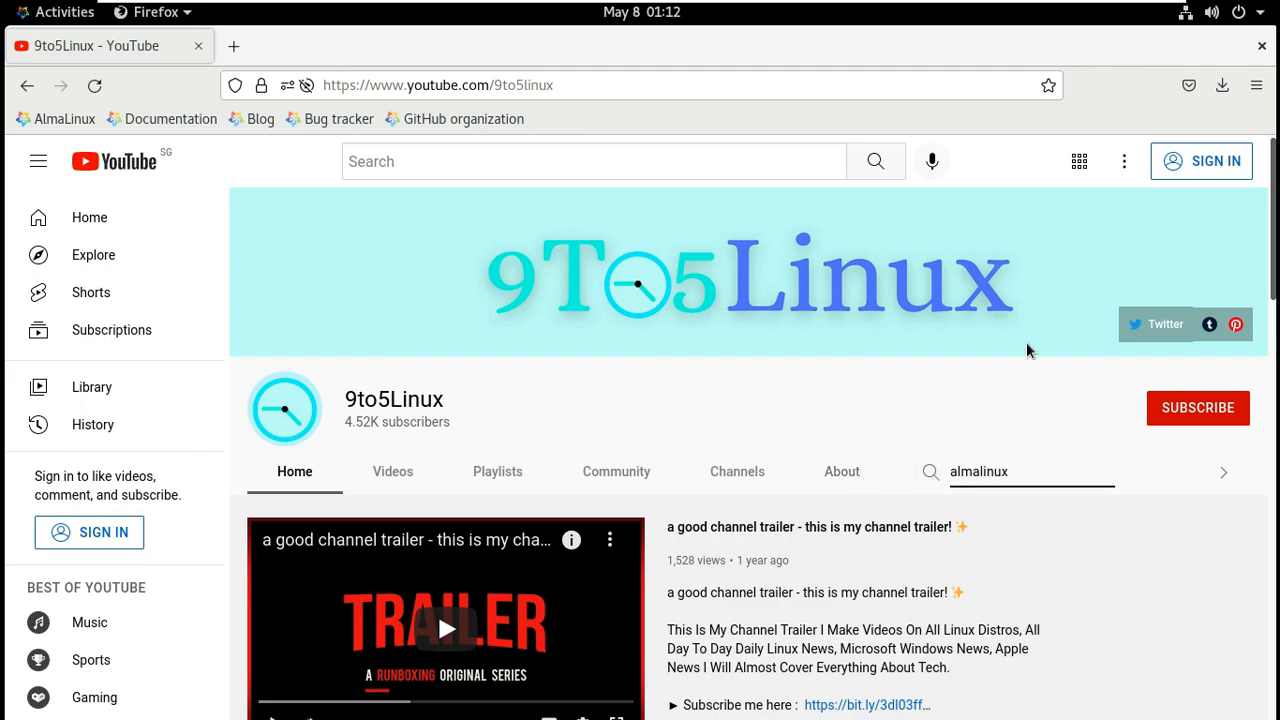
{"action": "key", "text": "Return"}
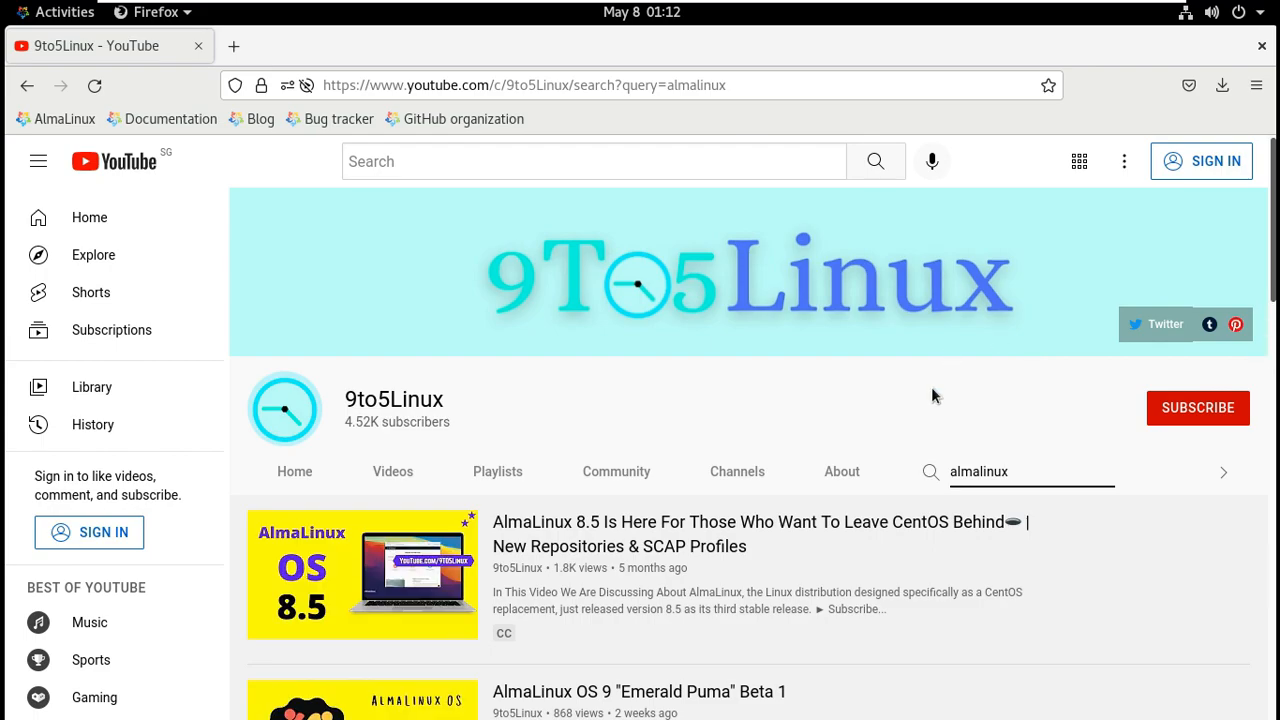
{"action": "scroll", "coordinate": [892, 426], "scroll_direction": "down", "scroll_amount": 2}
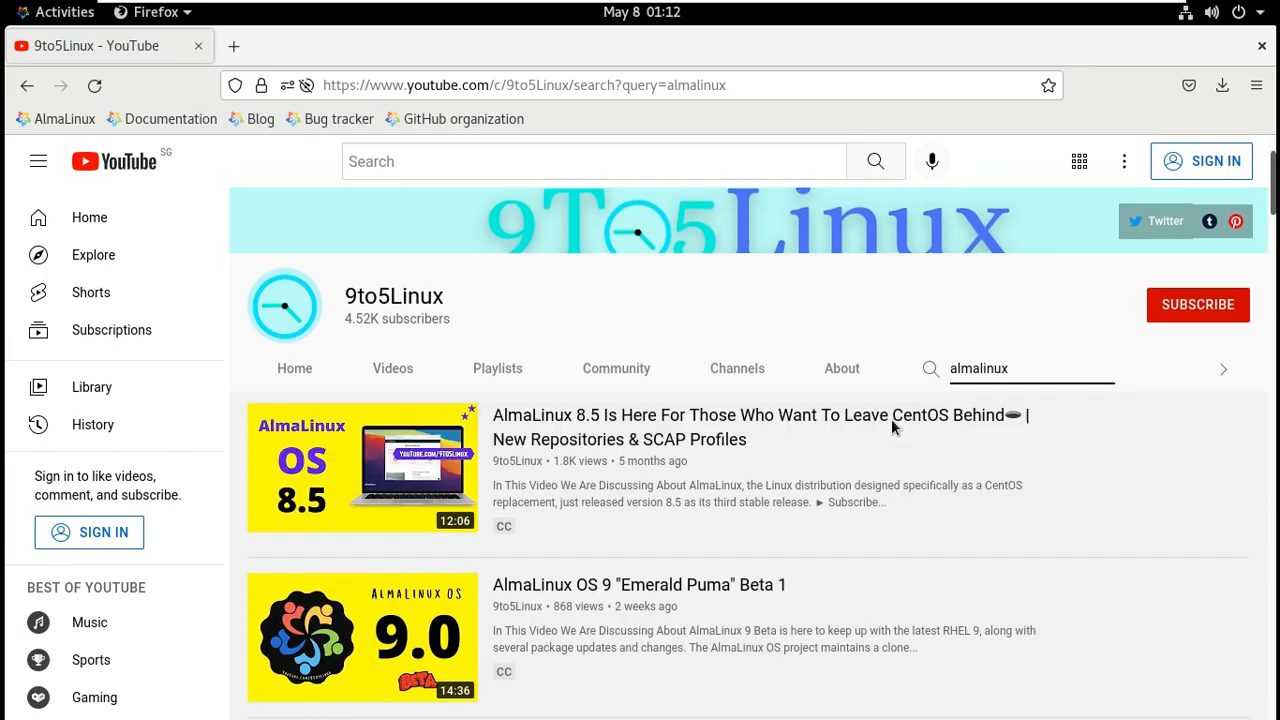
{"action": "scroll", "coordinate": [1023, 443], "scroll_direction": "down", "scroll_amount": 5}
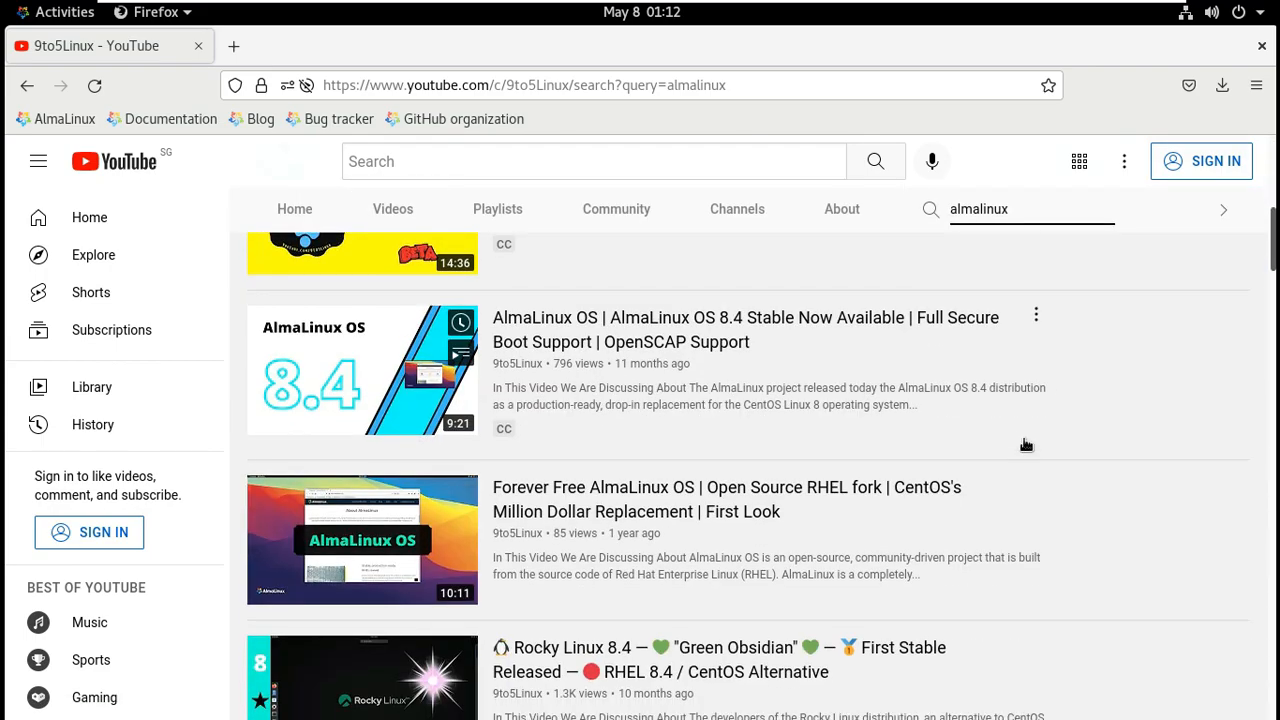
{"action": "scroll", "coordinate": [1025, 444], "scroll_direction": "down", "scroll_amount": 3}
{"action": "scroll", "coordinate": [1034, 443], "scroll_direction": "up", "scroll_amount": 2}
{"action": "scroll", "coordinate": [1137, 443], "scroll_direction": "up", "scroll_amount": 3}
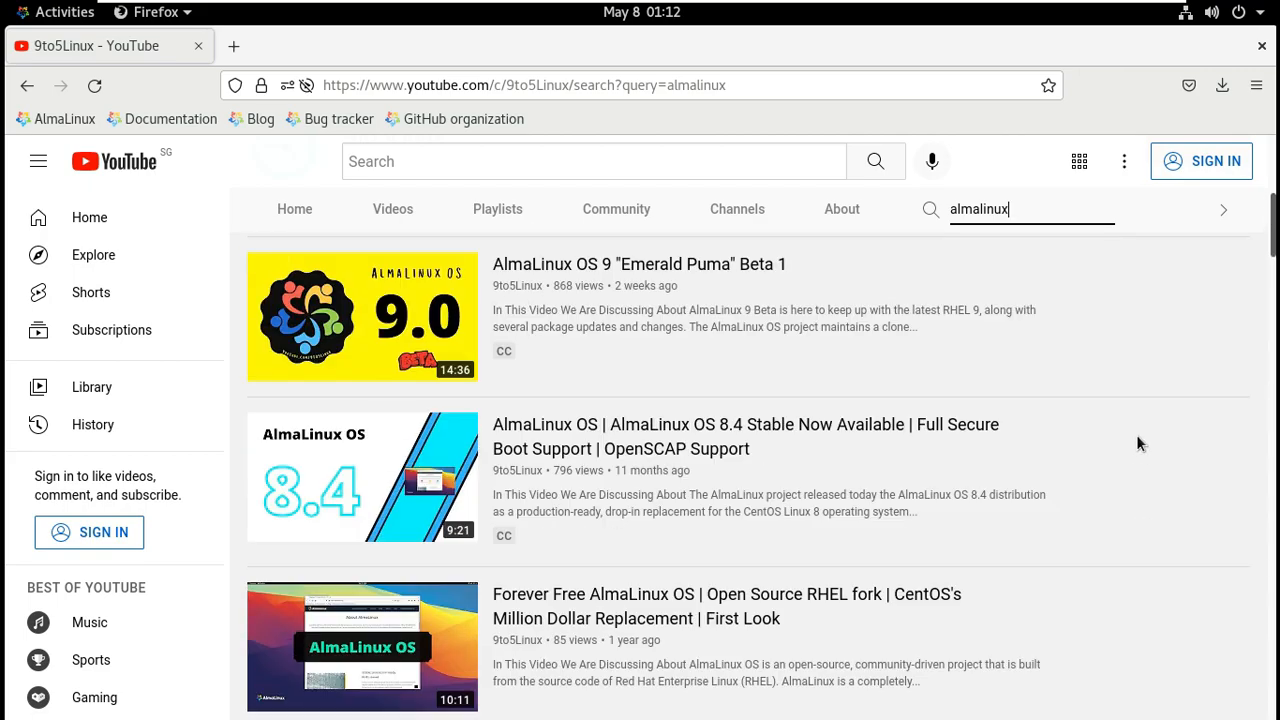
{"action": "scroll", "coordinate": [1136, 443], "scroll_direction": "up", "scroll_amount": 5}
Read the channel's About description and upload schedule, then close Firefox.
{"action": "left_click", "coordinate": [1198, 407]}
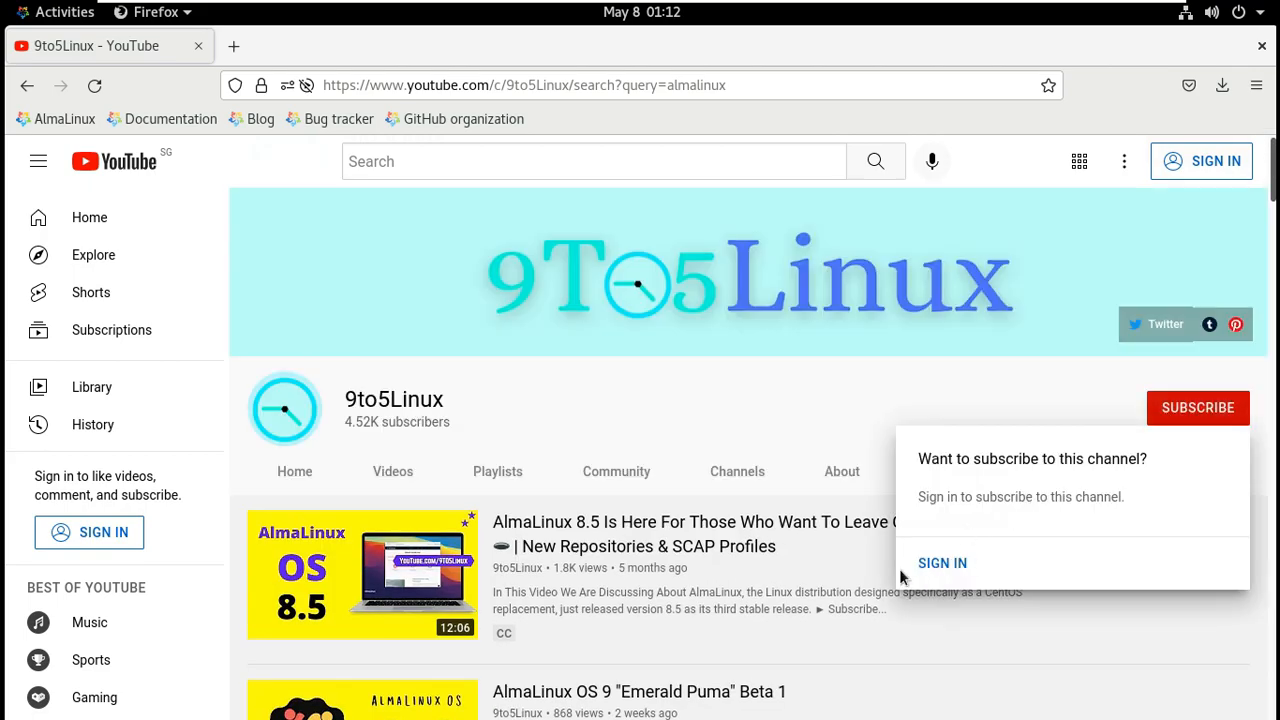
{"action": "left_click", "coordinate": [785, 401]}
{"action": "left_click", "coordinate": [855, 480]}
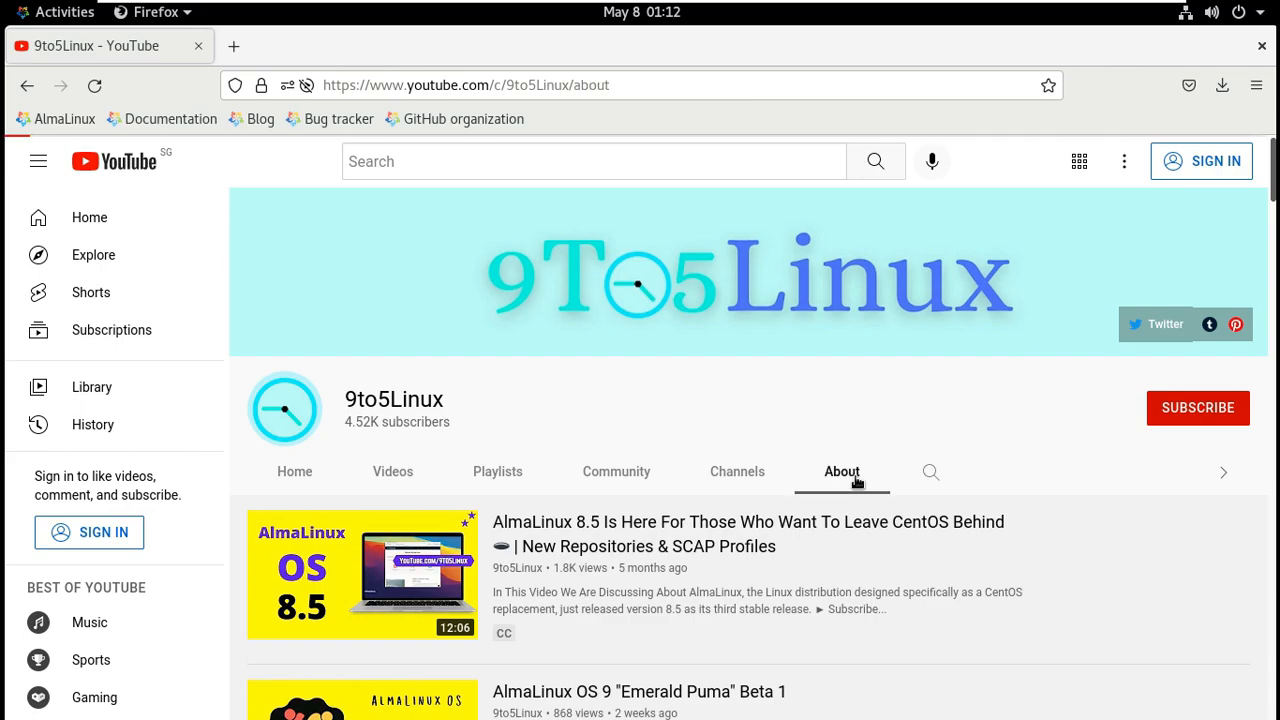
{"action": "scroll", "coordinate": [737, 507], "scroll_direction": "down", "scroll_amount": 2}
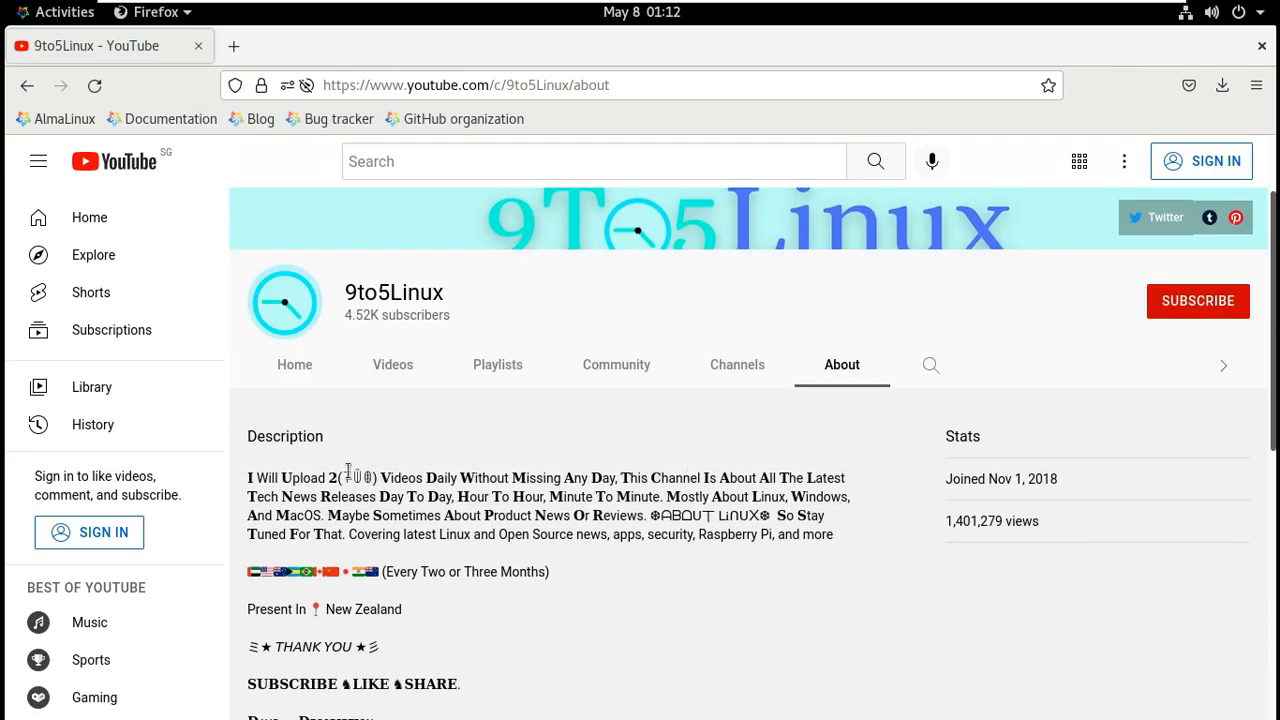
{"action": "left_click_drag", "start_coordinate": [248, 478], "coordinate": [621, 480]}
{"action": "scroll", "coordinate": [687, 572], "scroll_direction": "down", "scroll_amount": 4}
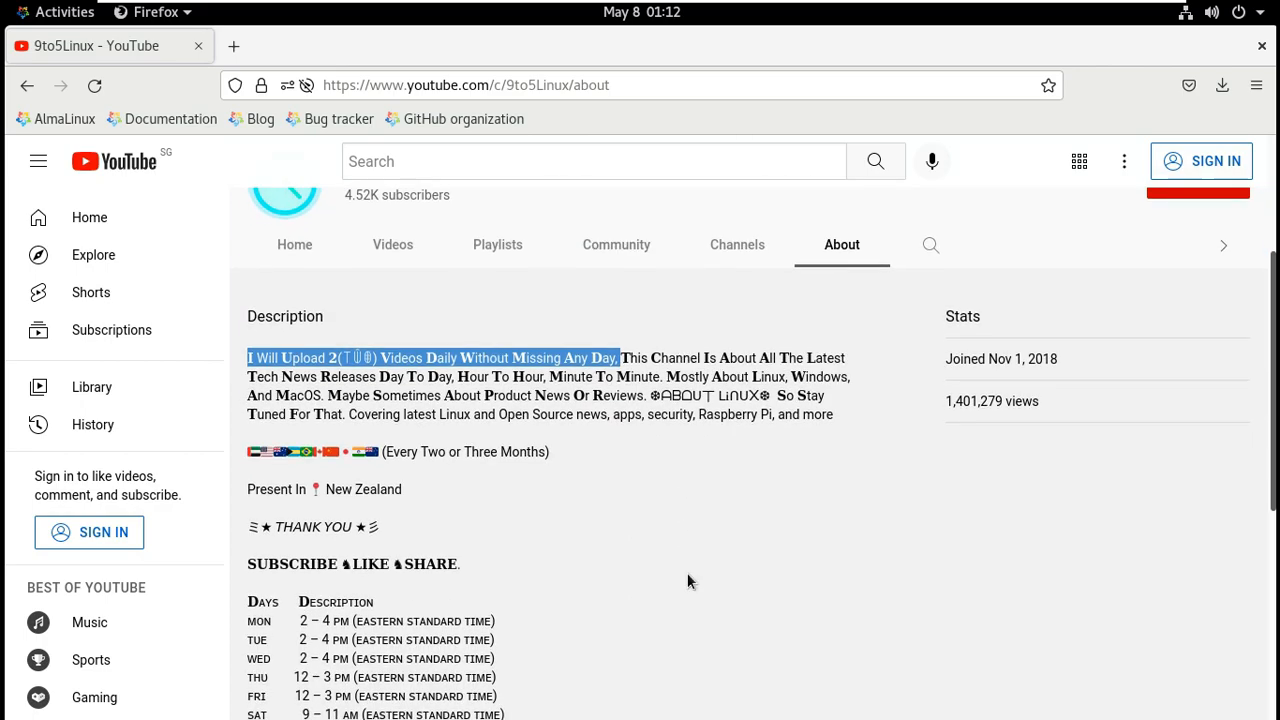
{"action": "left_click_drag", "start_coordinate": [252, 469], "coordinate": [514, 651]}
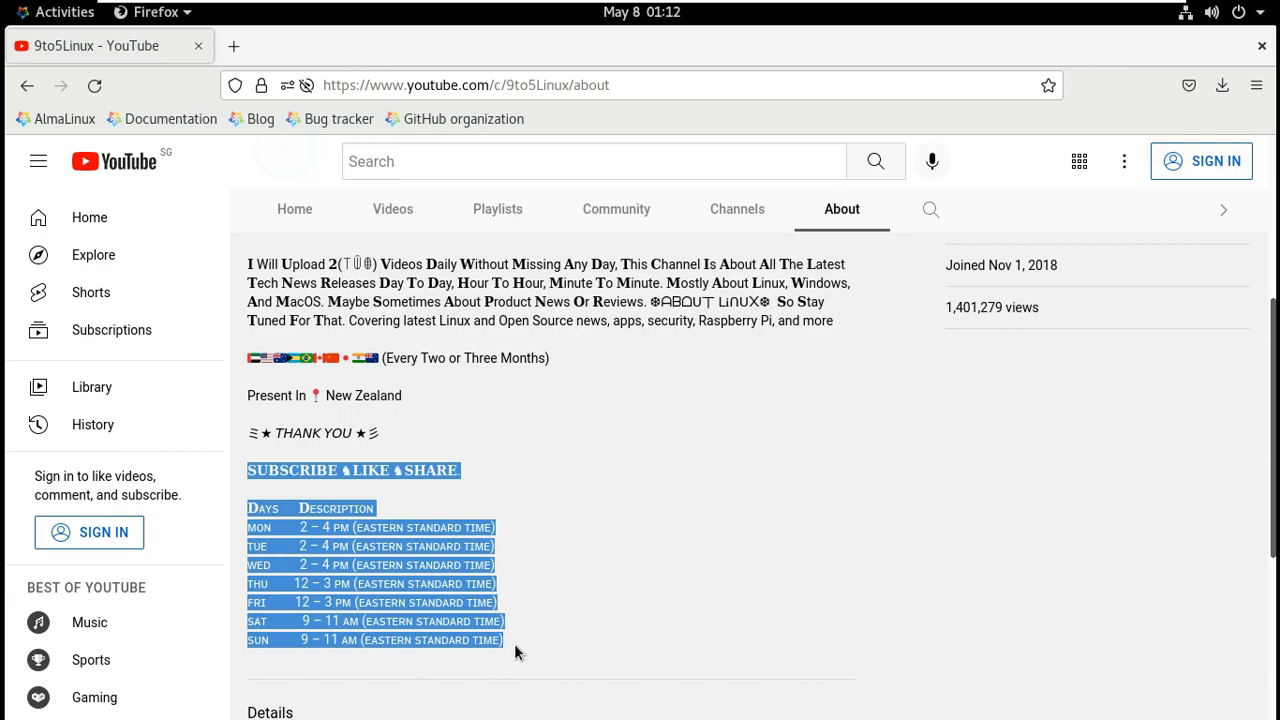
{"action": "scroll", "coordinate": [772, 612], "scroll_direction": "up", "scroll_amount": 3}
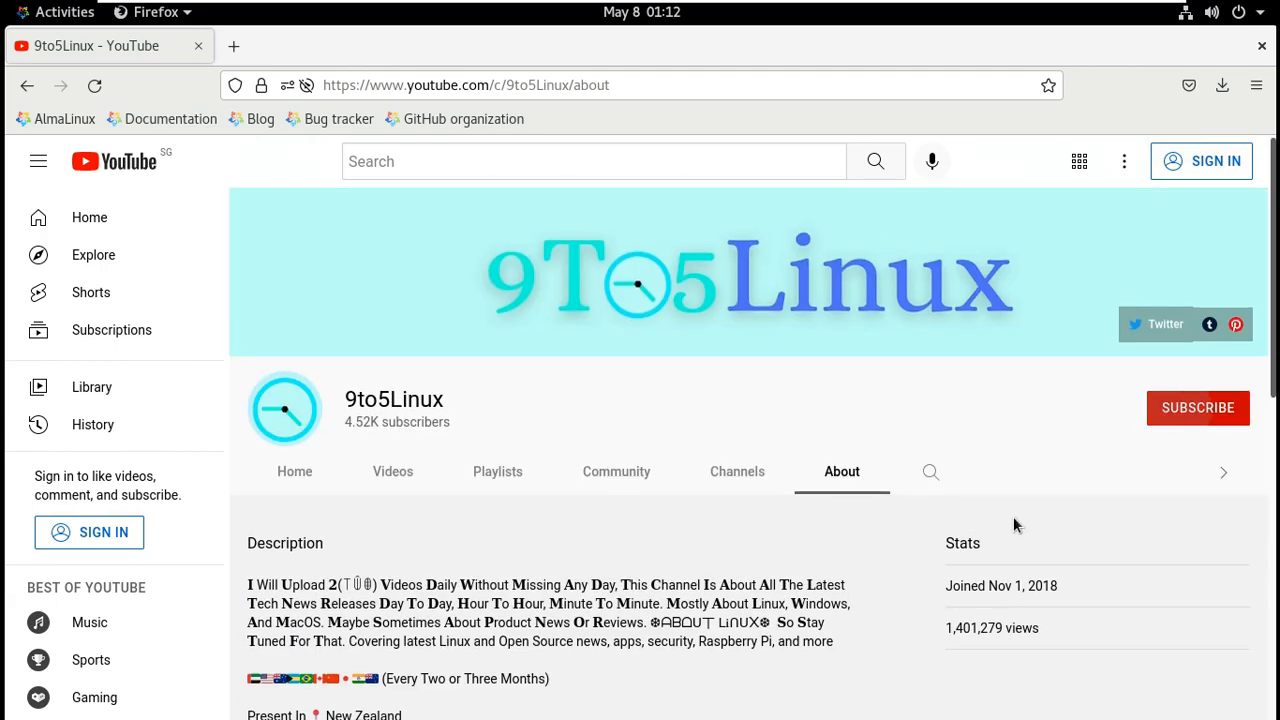
{"action": "left_click", "coordinate": [752, 407]}
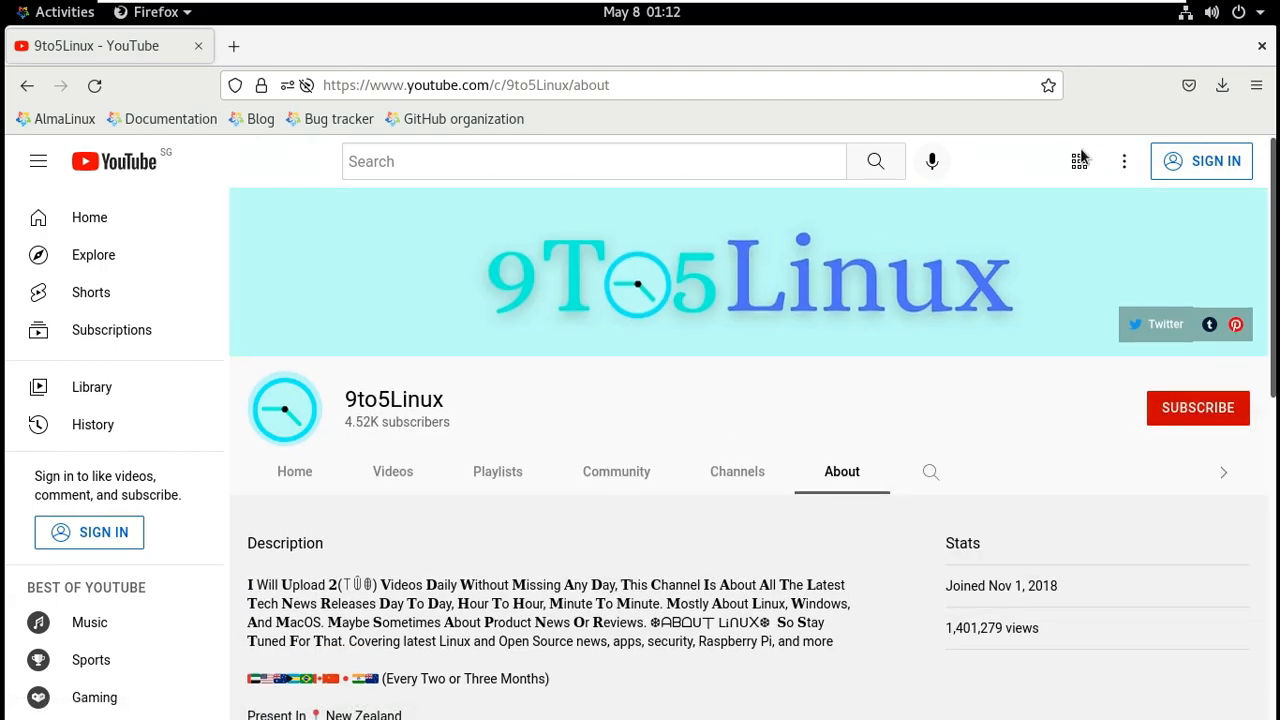
{"action": "left_click", "coordinate": [1261, 46]}
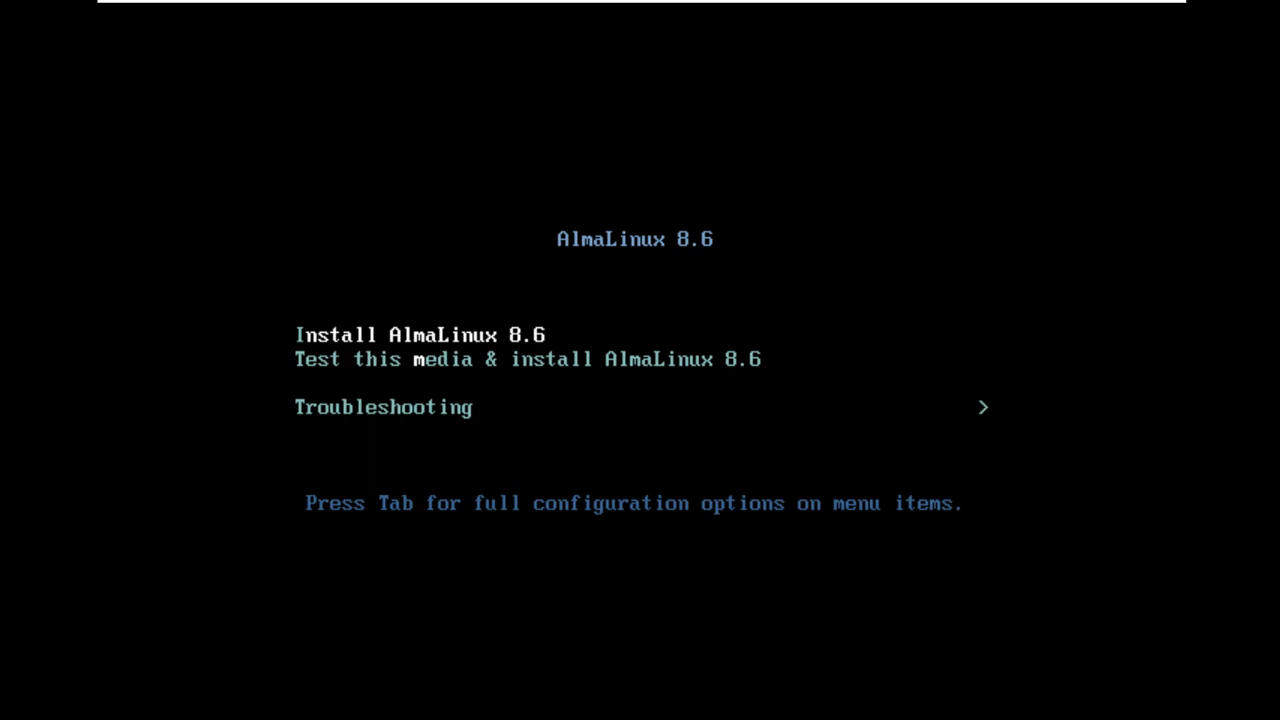
Boot the 'Test this media & install AlmaLinux 8.6' boot menu entry.
{"action": "key", "text": "Down"}
{"action": "key", "text": "Down"}
{"action": "key", "text": "Up"}
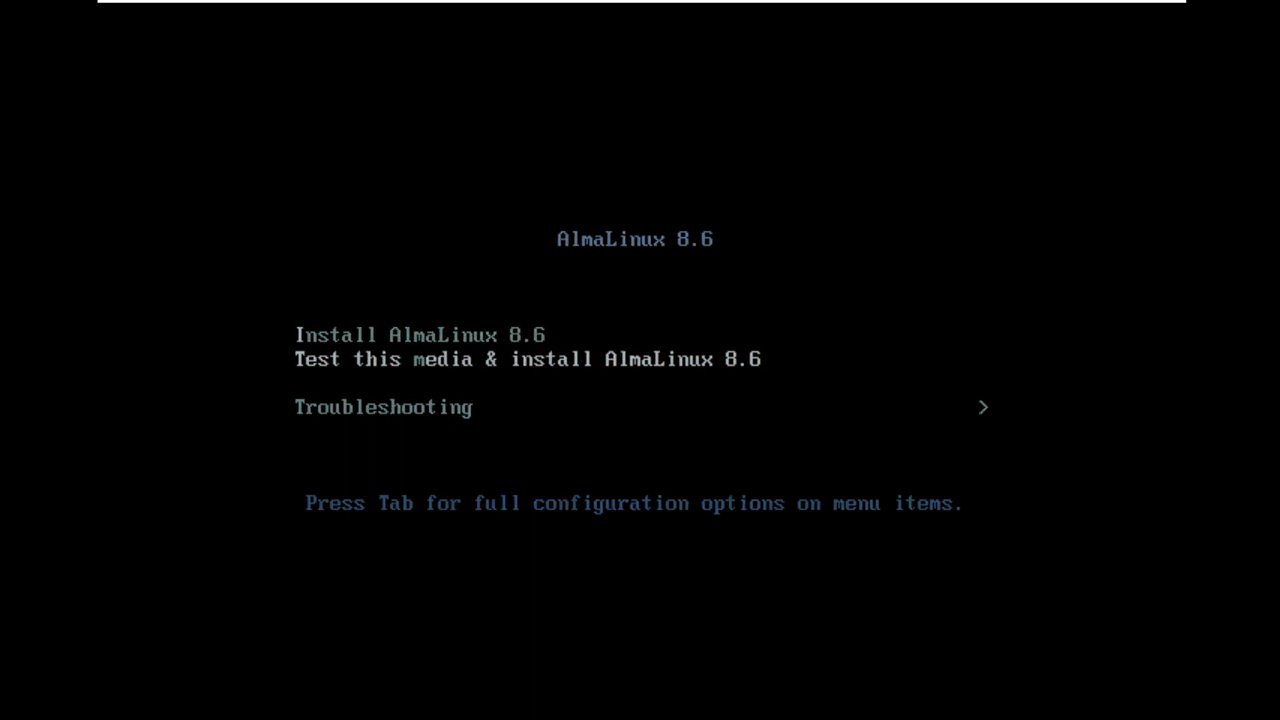
{"action": "key", "text": "Return"}
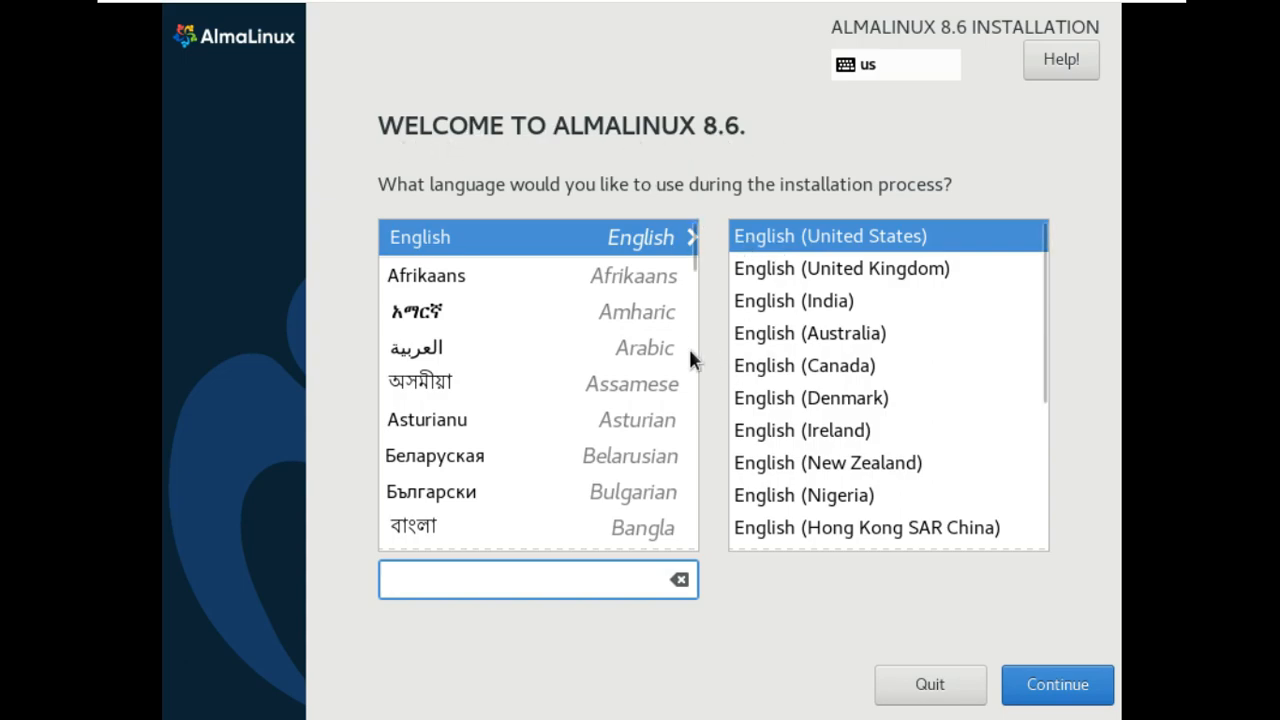
Leave English (United States) selected as the installation language and continue.
{"action": "mouse_move", "coordinate": [690, 260]}
{"action": "left_mouse_down"}
{"action": "mouse_move", "coordinate": [681, 537]}
{"action": "mouse_move", "coordinate": [697, 240]}
{"action": "left_mouse_up"}
{"action": "left_click_drag", "start_coordinate": [1045, 281], "coordinate": [1014, 237]}
{"action": "left_click", "coordinate": [1057, 686]}
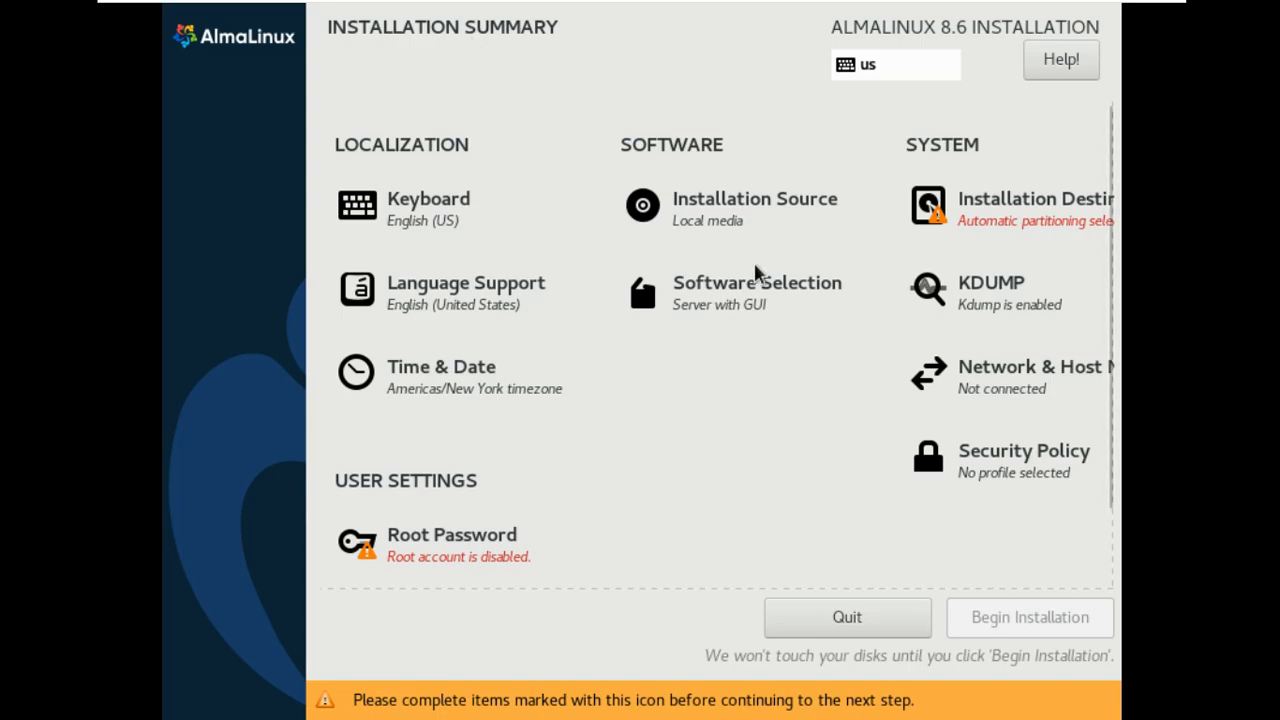
Select the 35 GiB VMware disk as installation destination with automatic partitioning.
{"action": "left_click", "coordinate": [970, 212]}
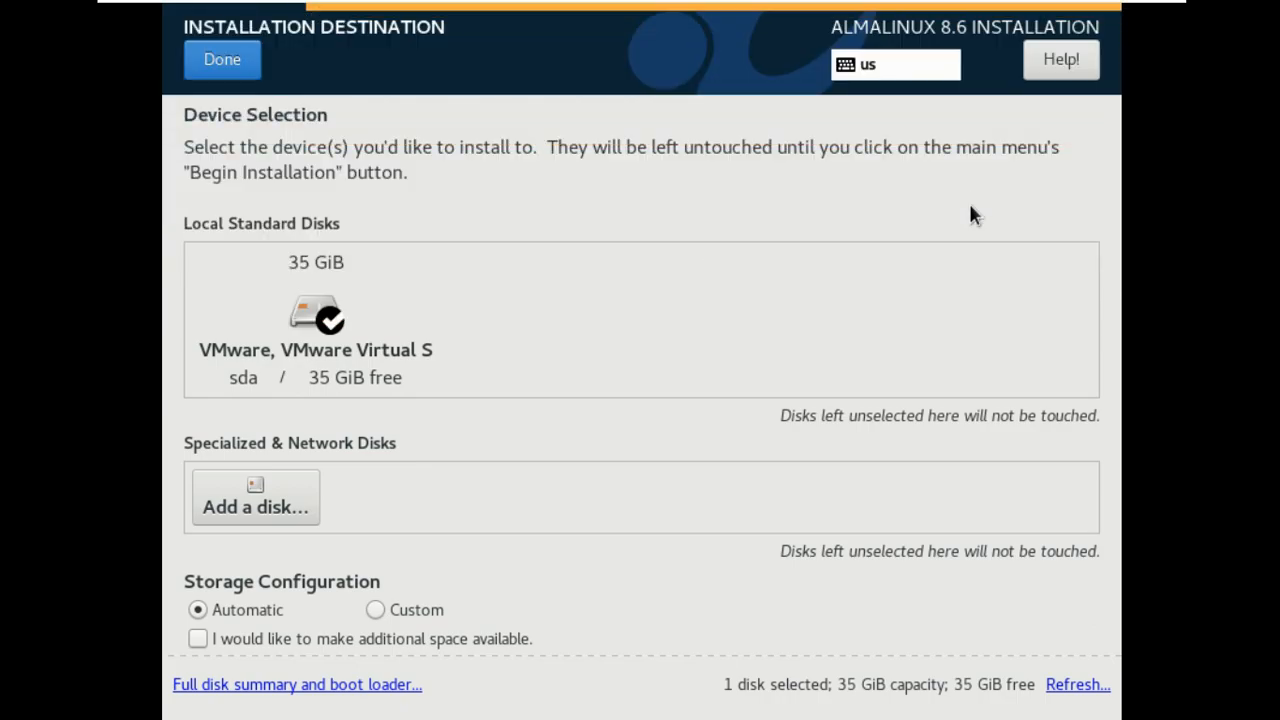
{"action": "left_click", "coordinate": [378, 268]}
{"action": "left_click", "coordinate": [222, 59]}
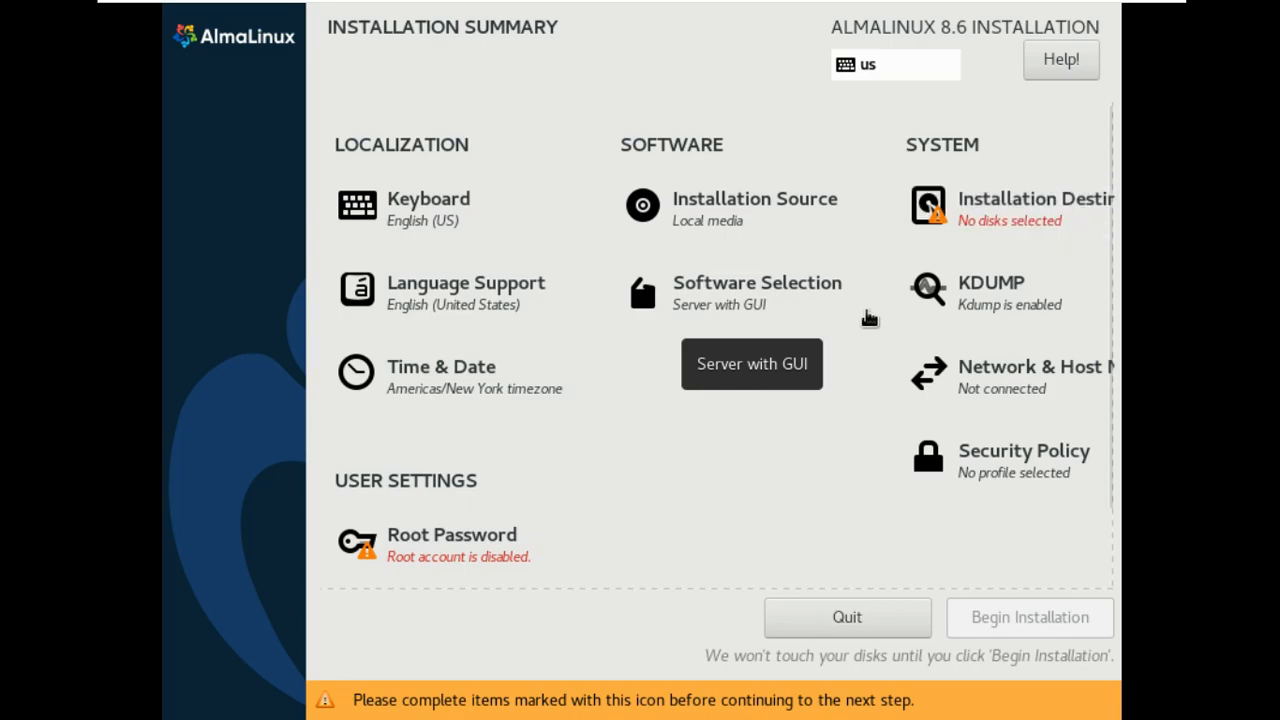
{"action": "left_click", "coordinate": [1035, 210]}
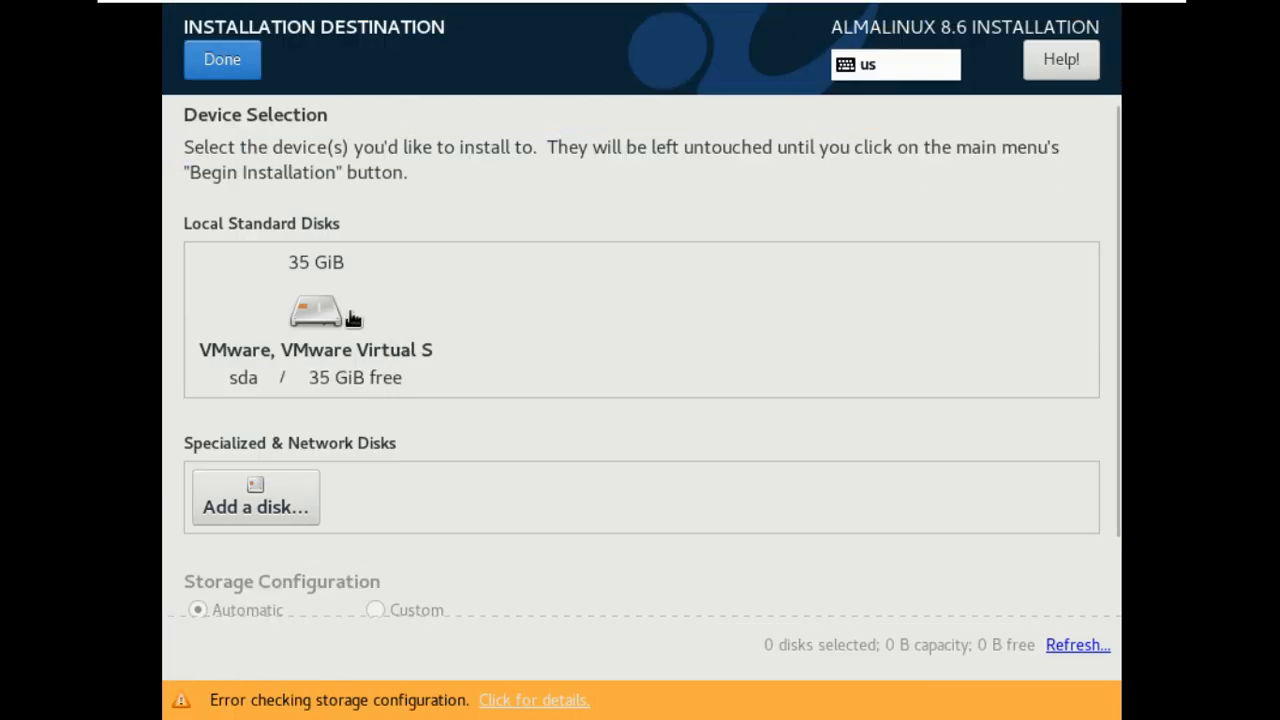
{"action": "left_click", "coordinate": [412, 335]}
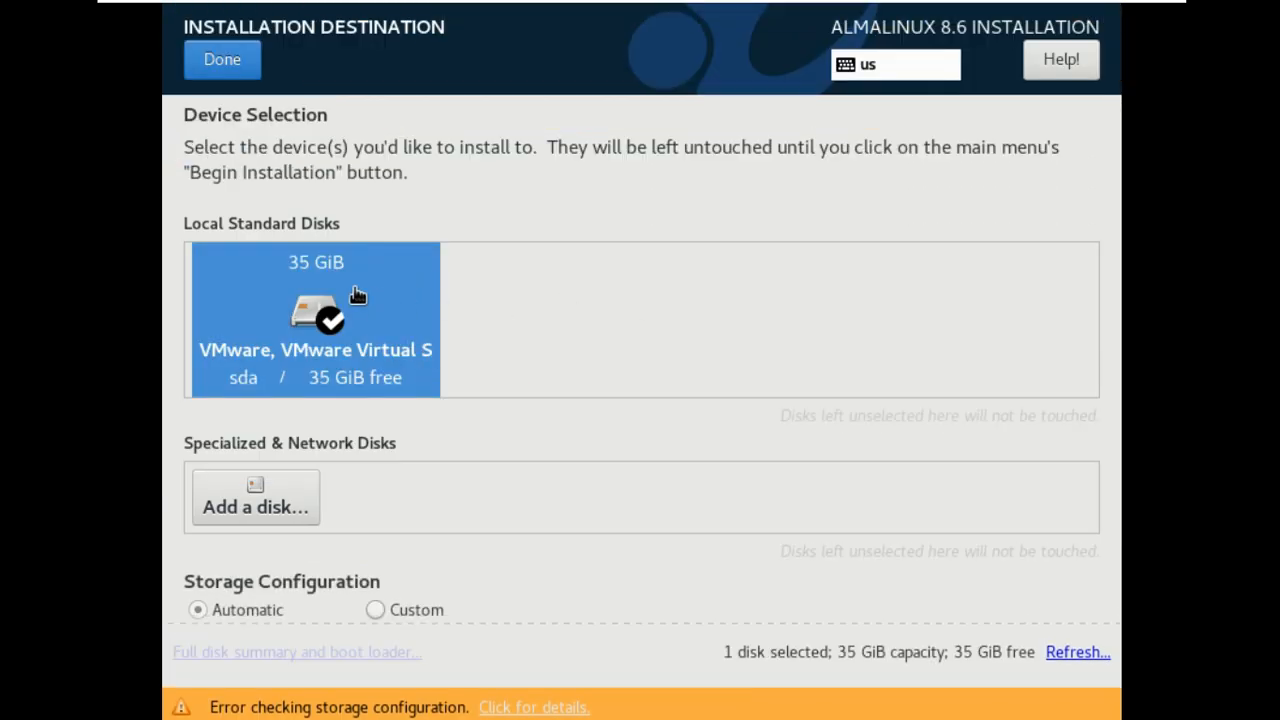
{"action": "left_click", "coordinate": [240, 70]}
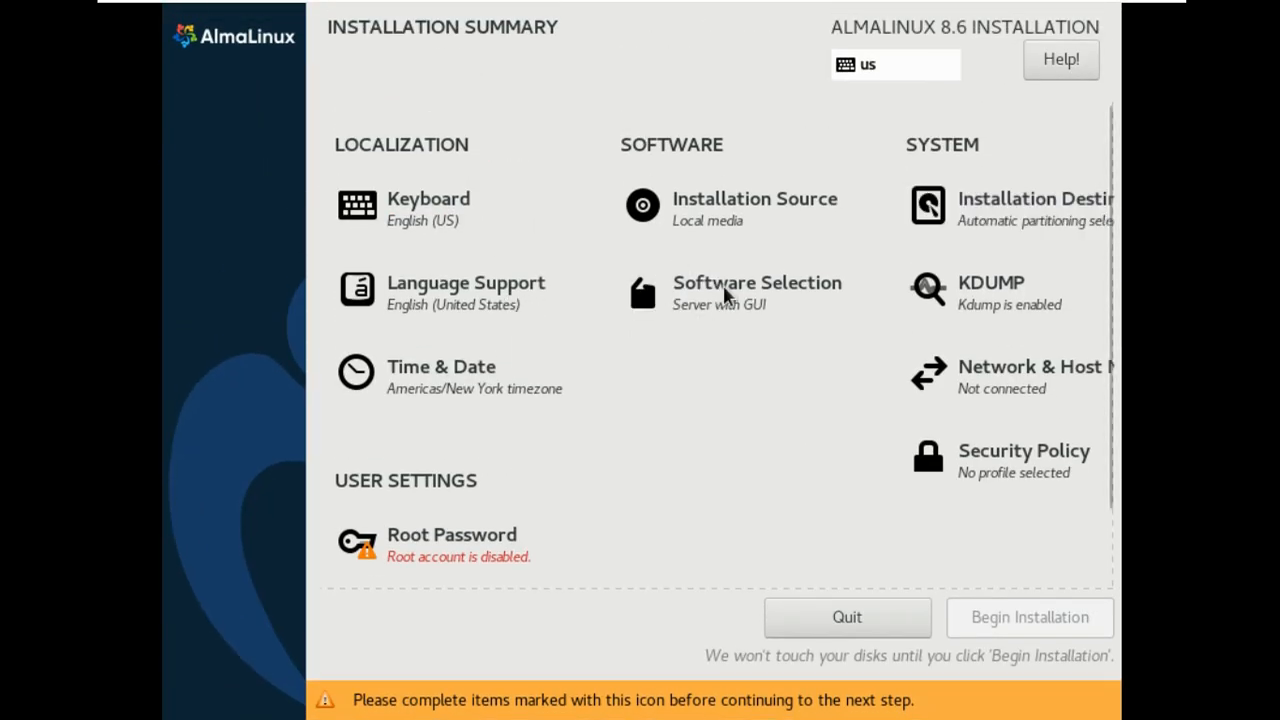
Choose Workstation as the base environment in Software Selection.
{"action": "left_click", "coordinate": [728, 289]}
{"action": "left_click", "coordinate": [266, 336]}
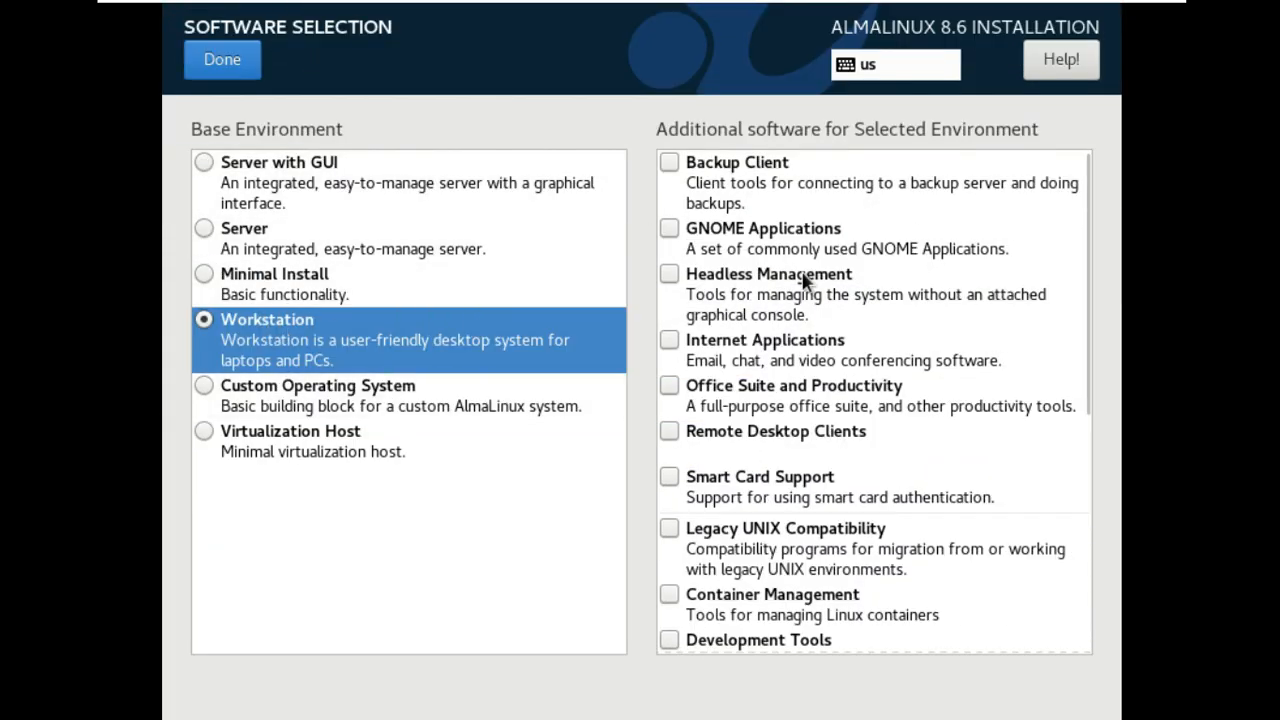
{"action": "left_click_drag", "start_coordinate": [1088, 340], "coordinate": [1049, 591]}
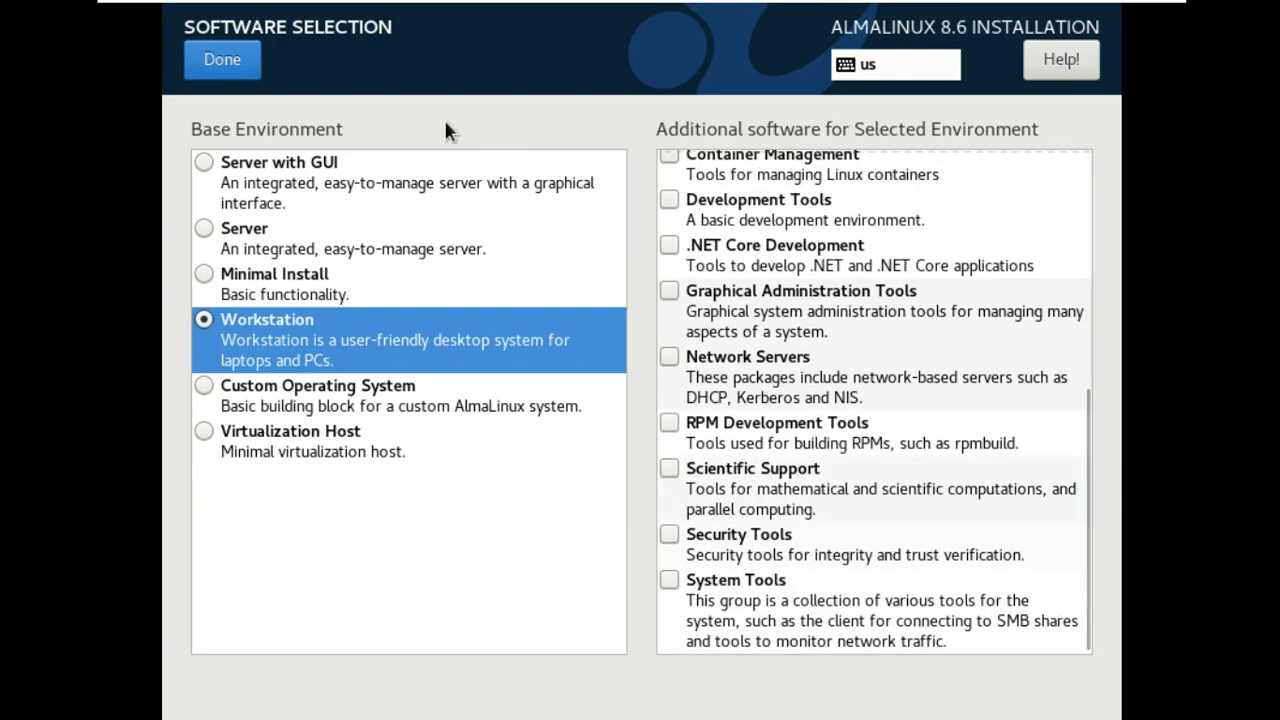
{"action": "left_click", "coordinate": [226, 60]}
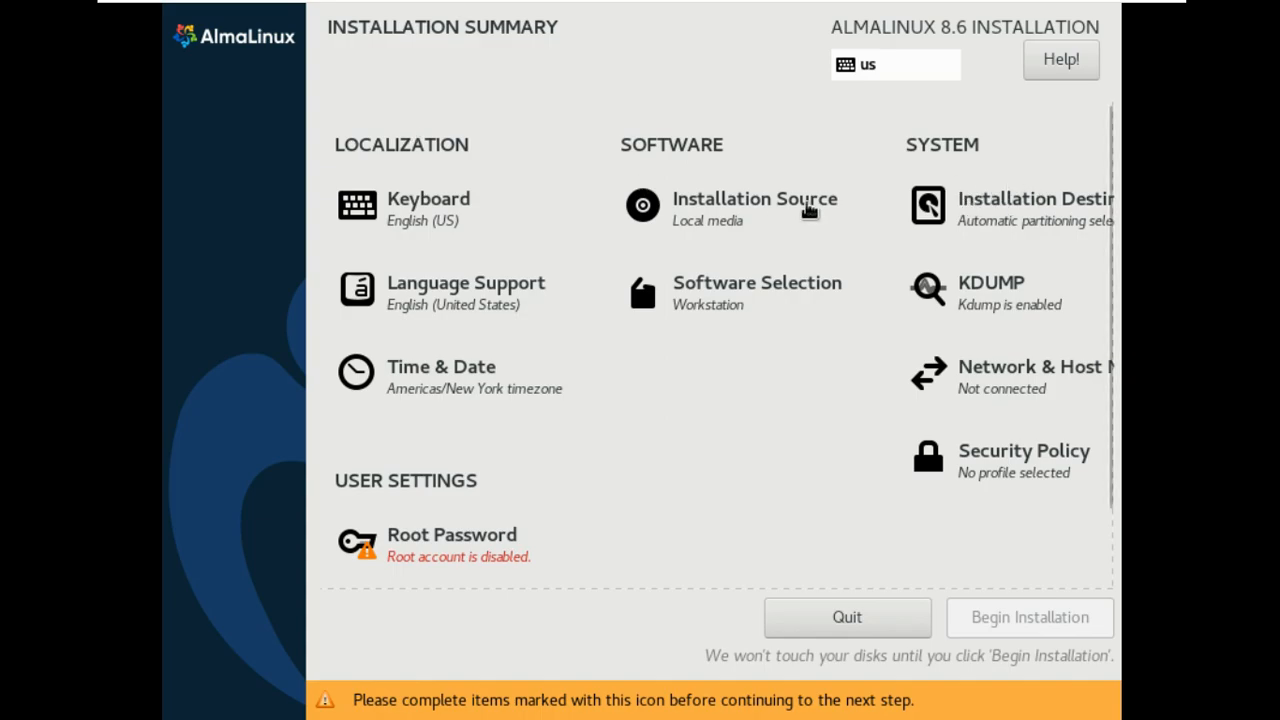
Set the time zone to Los Angeles and switch the Ethernet connection on.
{"action": "left_click", "coordinate": [500, 385]}
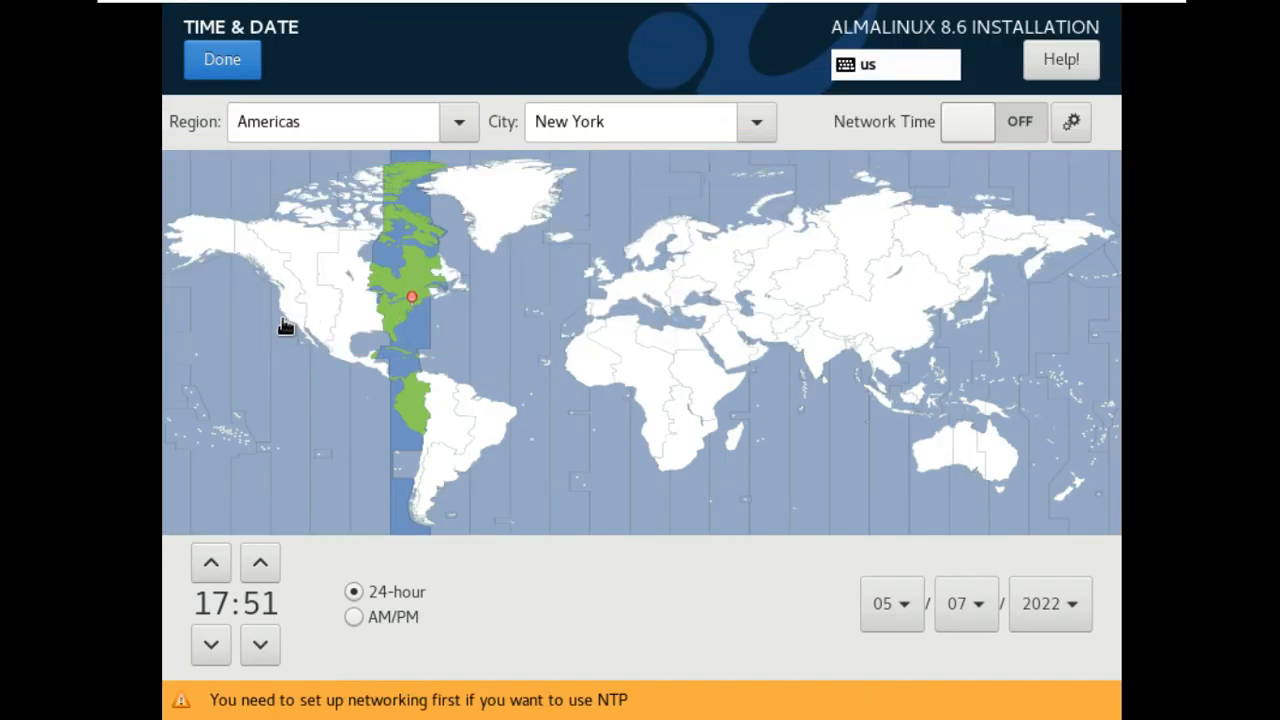
{"action": "left_click", "coordinate": [284, 308]}
{"action": "left_click", "coordinate": [230, 62]}
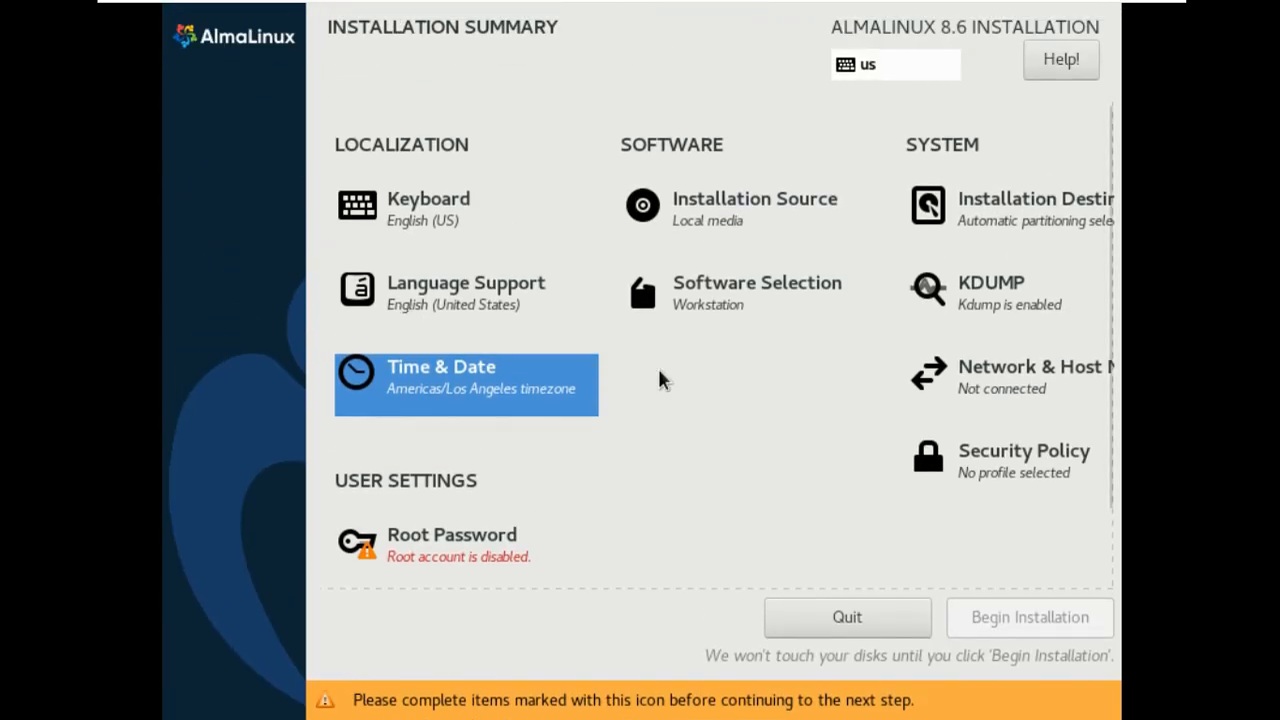
{"action": "left_click", "coordinate": [937, 383]}
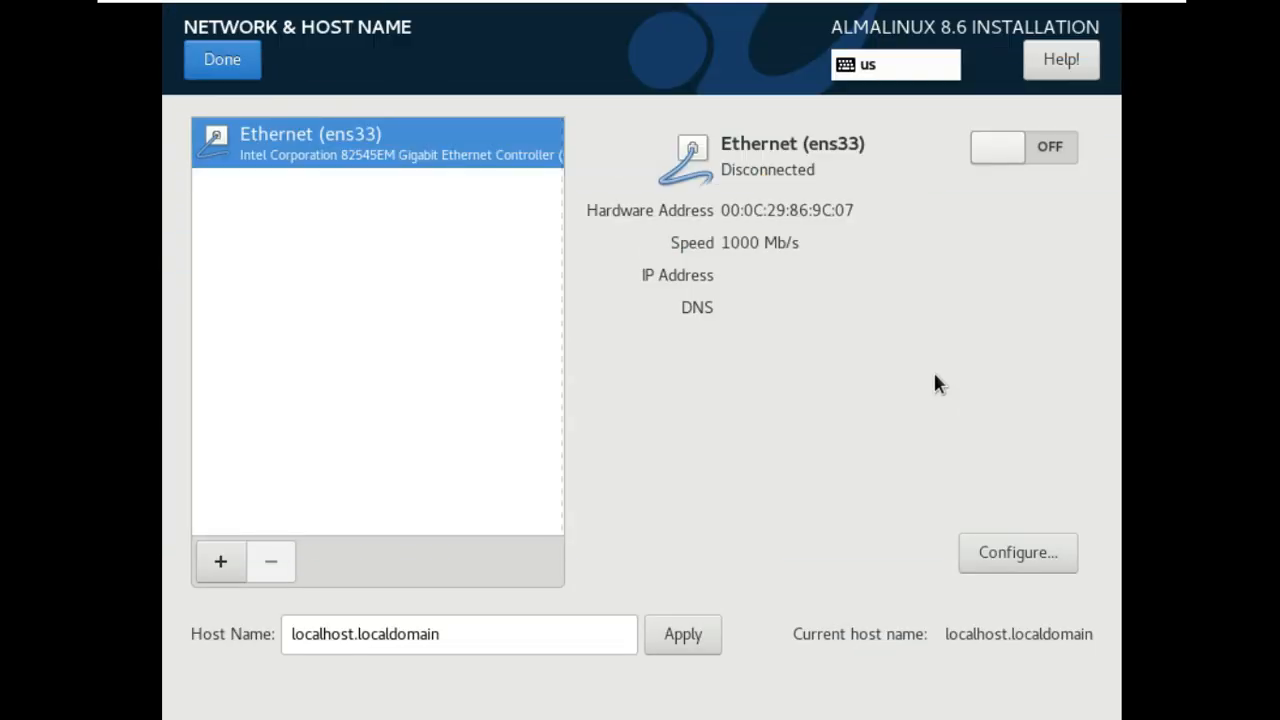
{"action": "left_click", "coordinate": [992, 139]}
{"action": "left_click", "coordinate": [235, 62]}
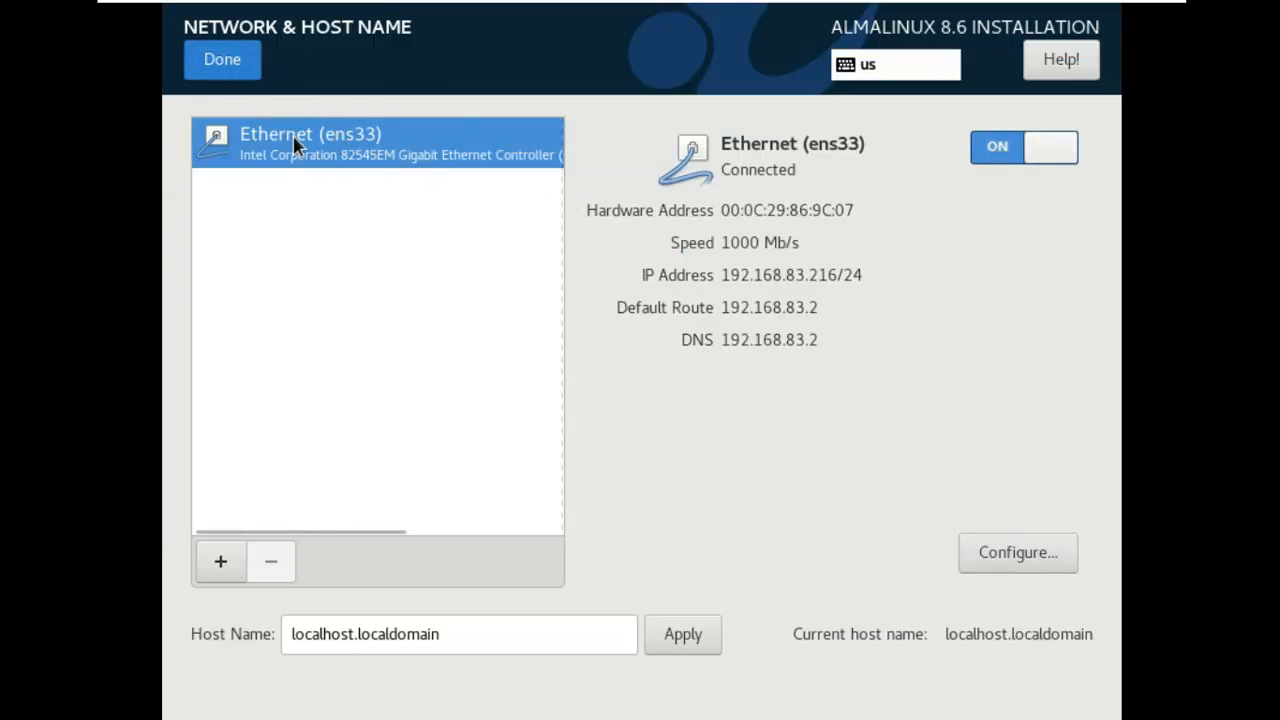
Leave Security Policy without a profile and set a short root password.
{"action": "left_click", "coordinate": [990, 477]}
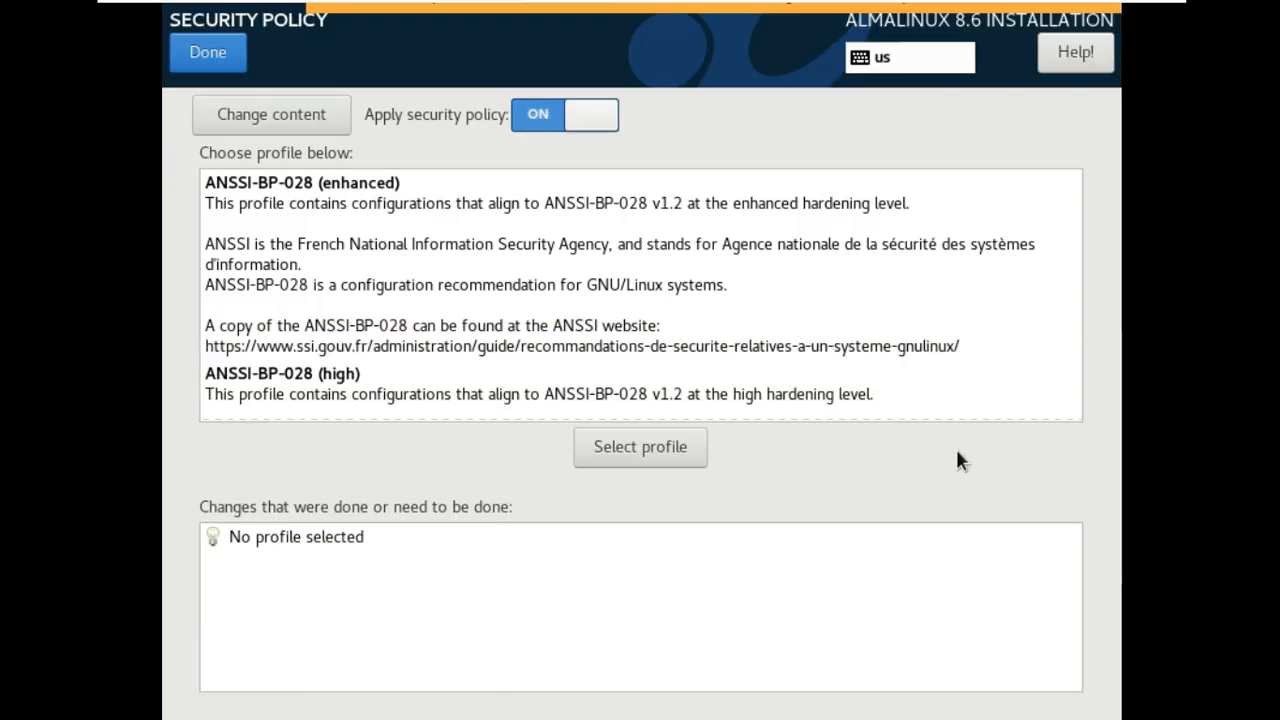
{"action": "left_click", "coordinate": [215, 58]}
{"action": "scroll", "coordinate": [443, 477], "scroll_direction": "down", "scroll_amount": 2}
{"action": "left_click", "coordinate": [450, 468]}
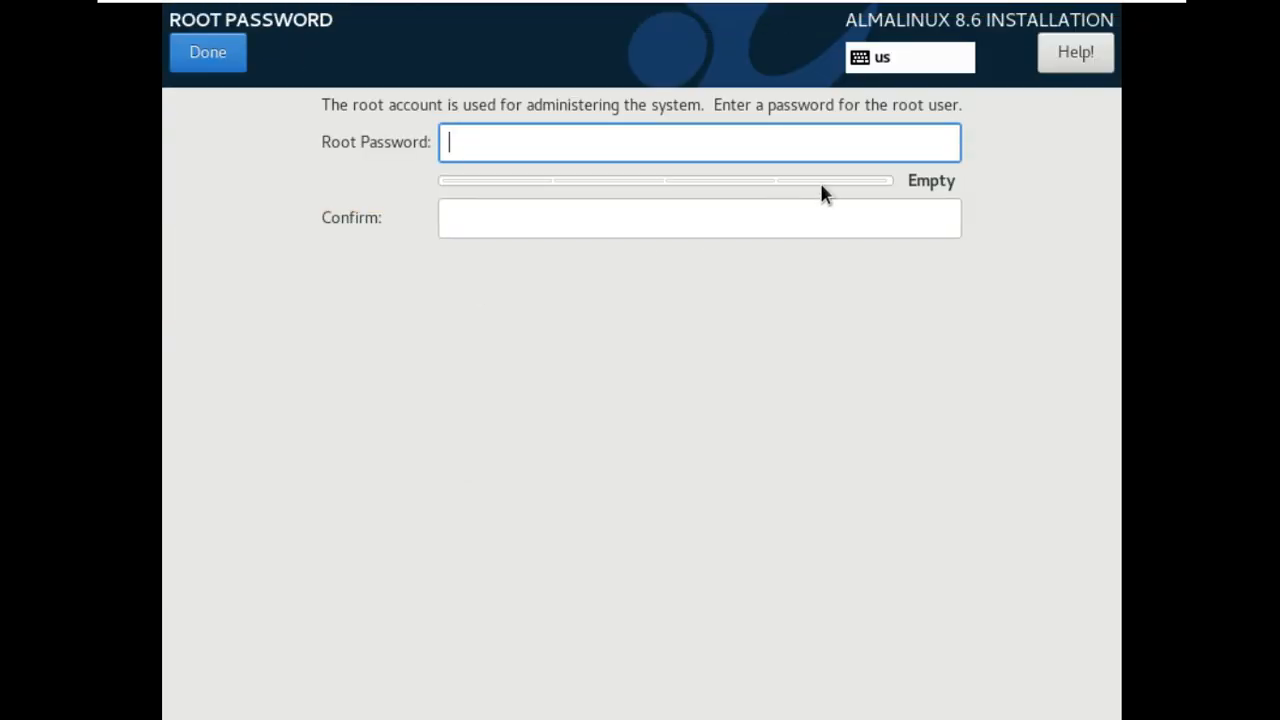
{"action": "type", "text": "12345"}
{"action": "left_click", "coordinate": [802, 220]}
{"action": "type", "text": "12345"}
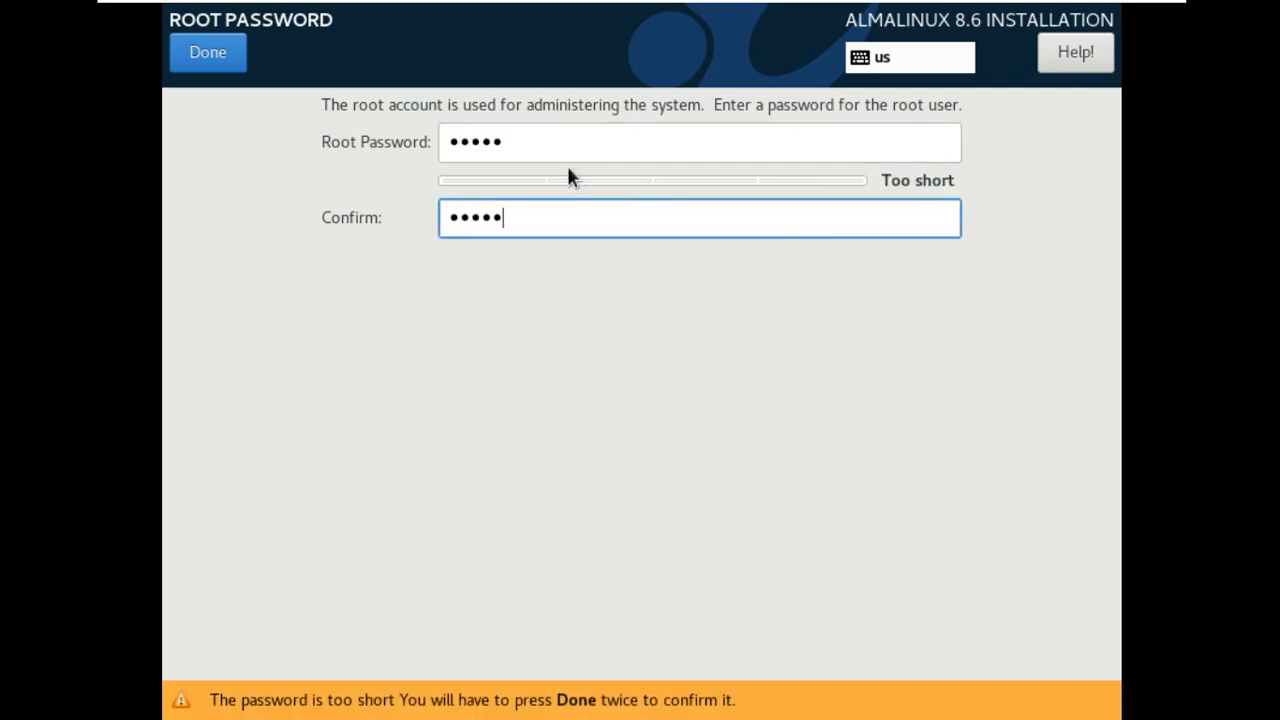
{"action": "left_click", "coordinate": [229, 56]}
{"action": "left_click", "coordinate": [229, 56]}
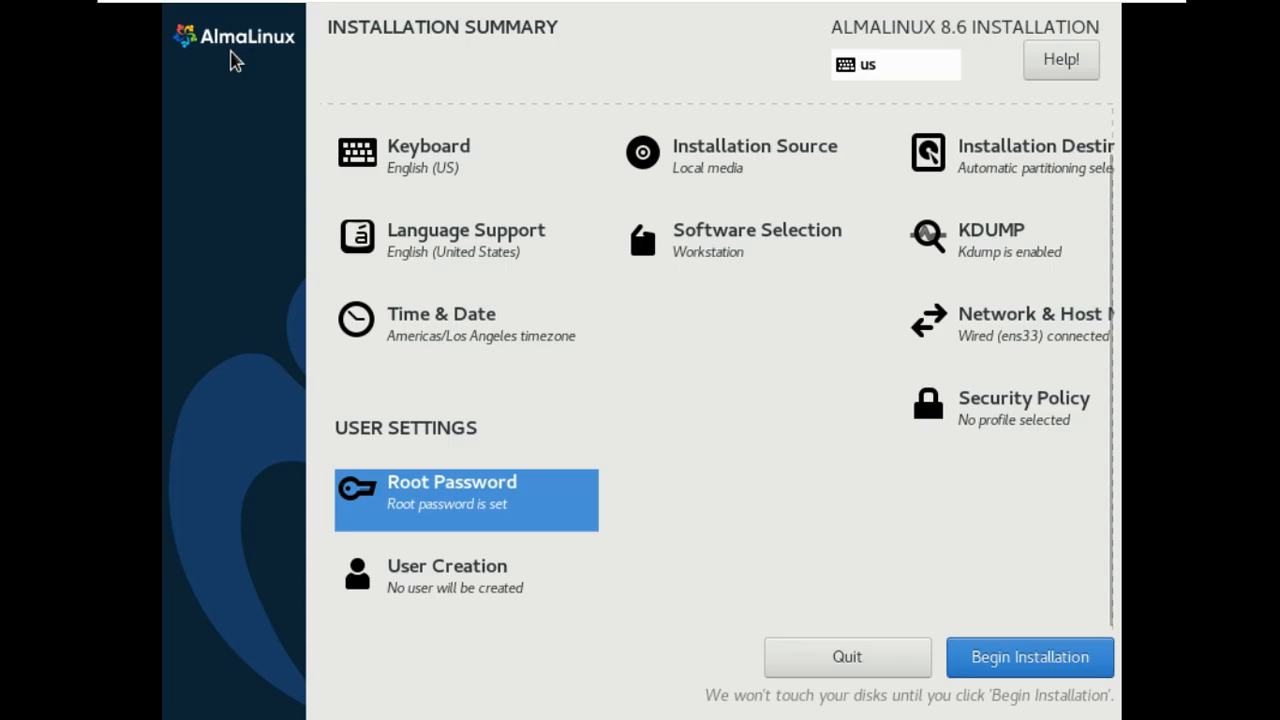
Create an administrator user, entering the full name and a password and fixing a typo.
{"action": "left_click", "coordinate": [514, 574]}
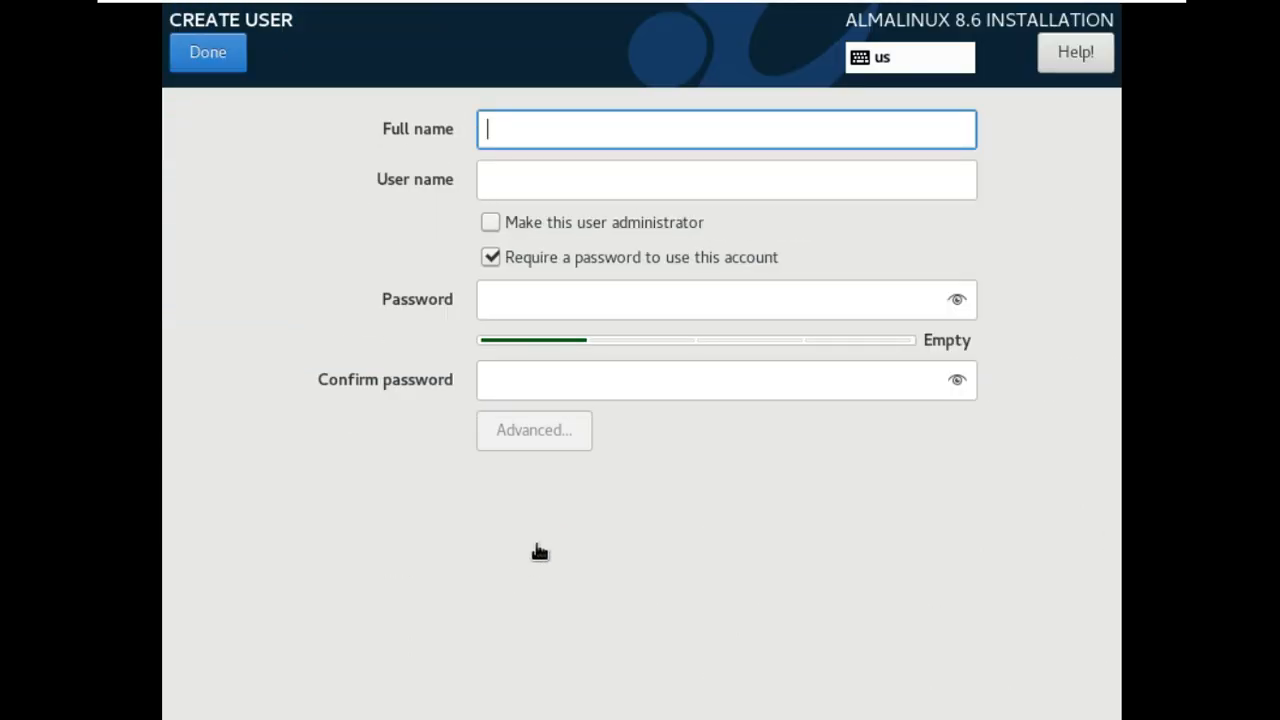
{"action": "left_click", "coordinate": [586, 224]}
{"action": "type", "text": "runboxing"}
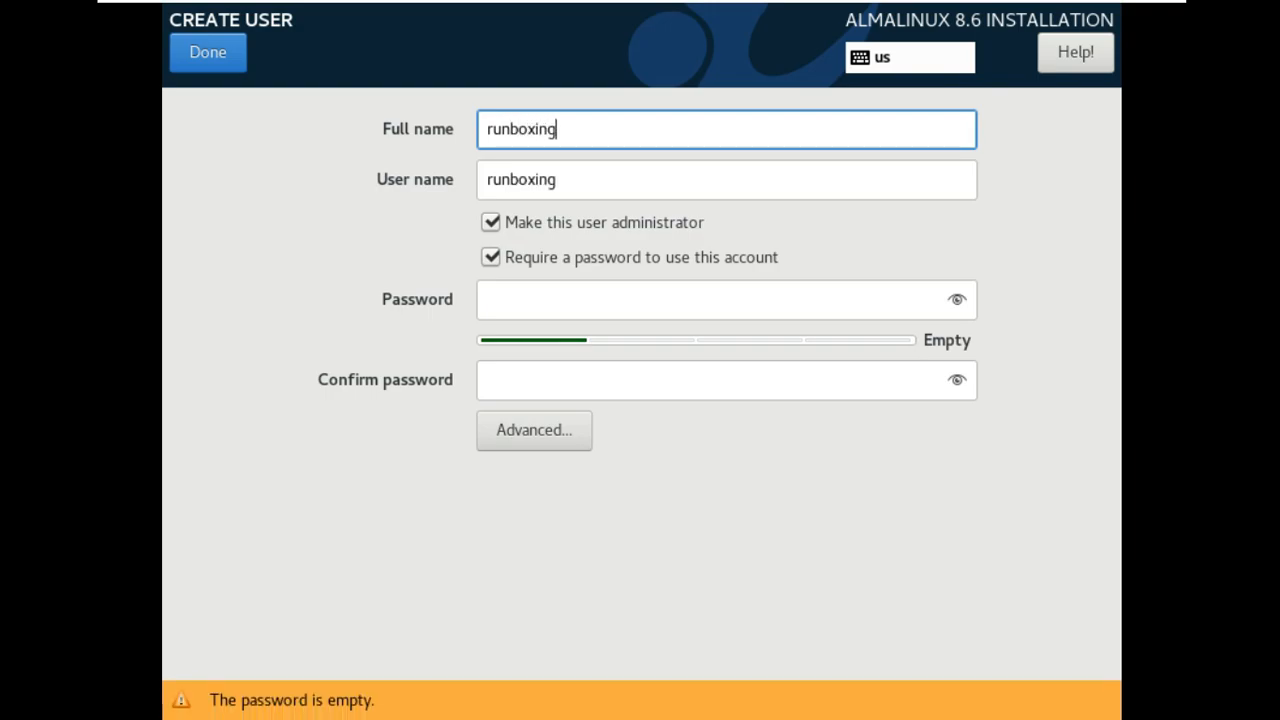
{"action": "left_click", "coordinate": [580, 297]}
{"action": "type", "text": "12345"}
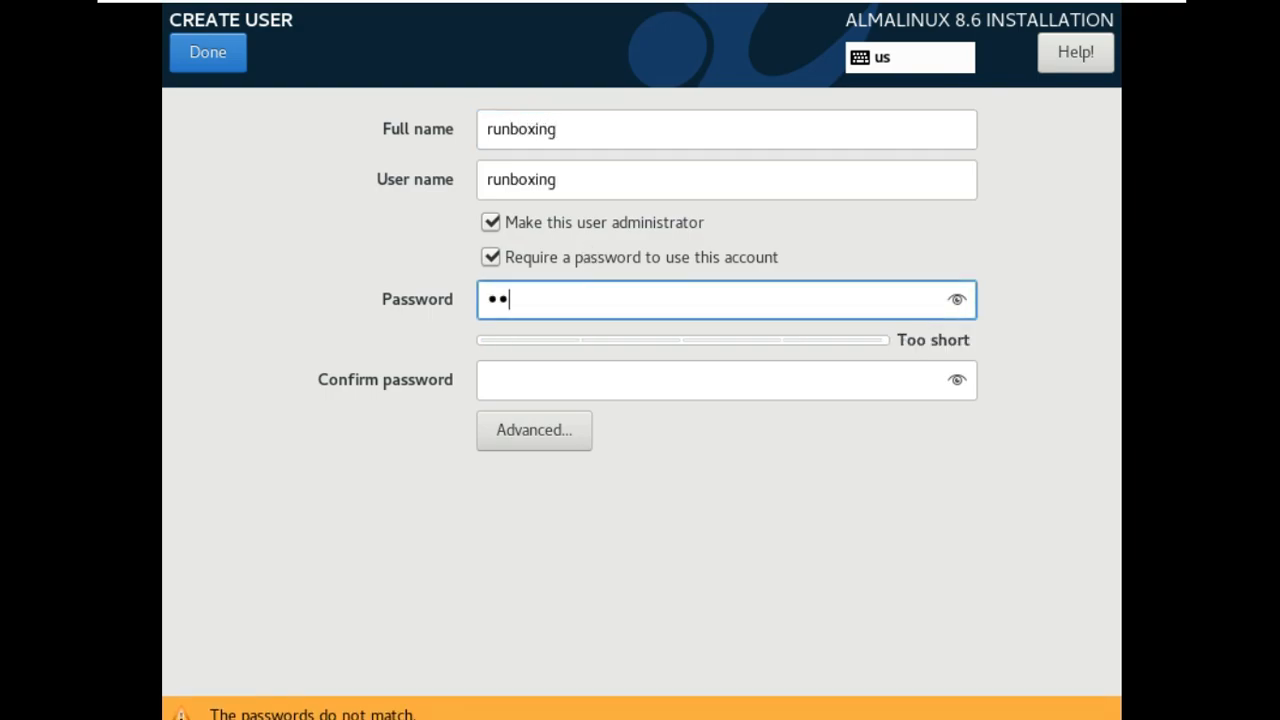
{"action": "left_click", "coordinate": [948, 301]}
{"action": "left_click_drag", "start_coordinate": [552, 297], "coordinate": [516, 299]}
{"action": "type", "text": "45"}
{"action": "left_click", "coordinate": [574, 389]}
{"action": "type", "text": "12345"}
Save the advanced user options and accept the short user password.
{"action": "left_click", "coordinate": [523, 430]}
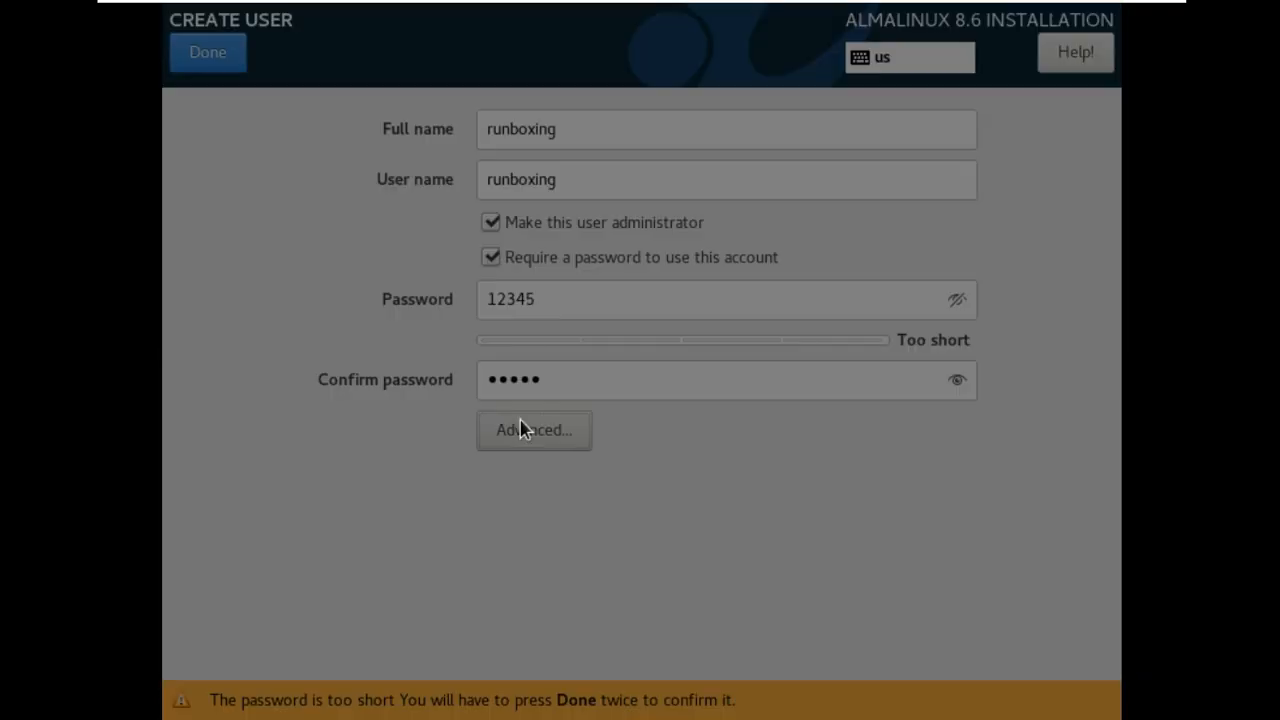
{"action": "left_click", "coordinate": [918, 527]}
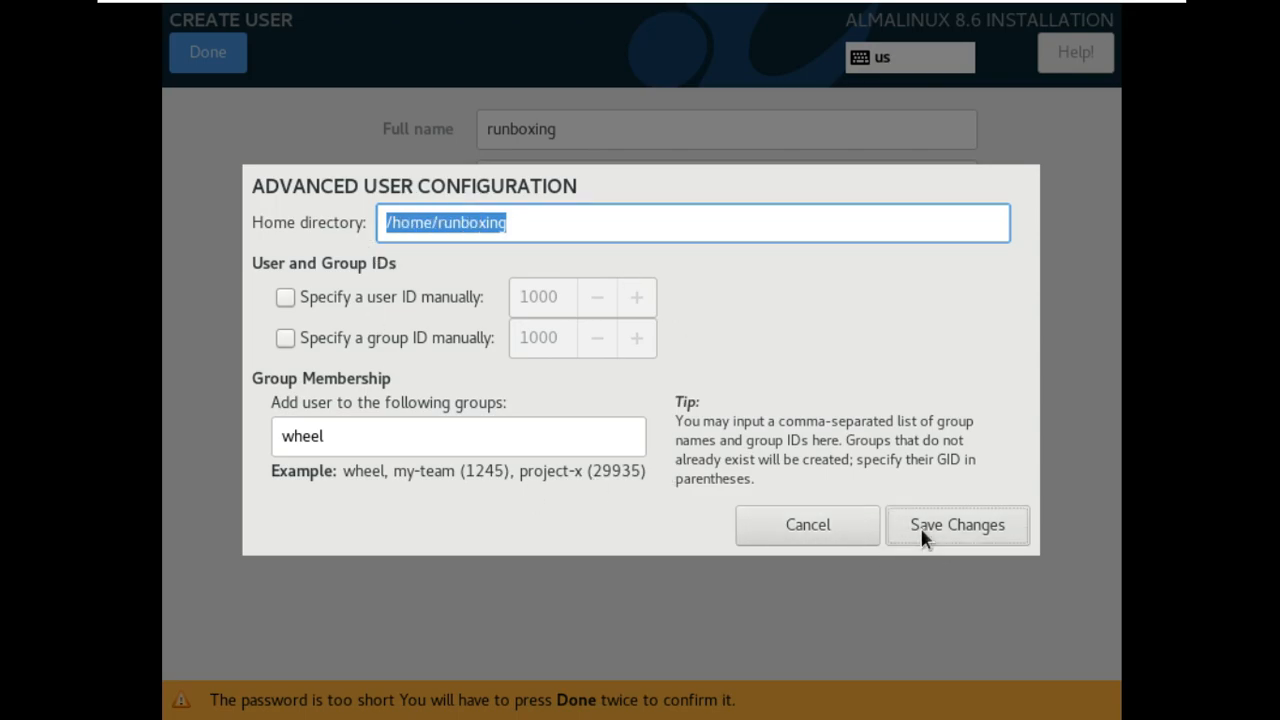
{"action": "left_click", "coordinate": [232, 78]}
{"action": "left_click", "coordinate": [235, 77]}
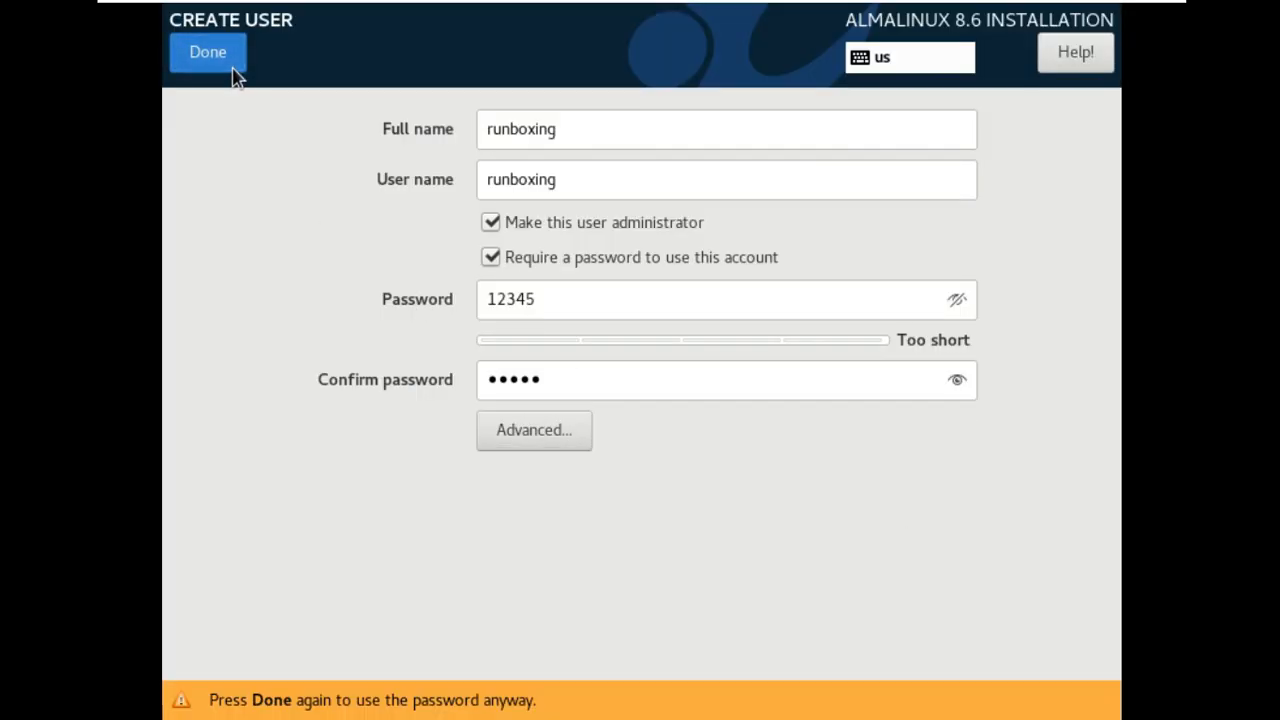
{"action": "scroll", "coordinate": [894, 514], "scroll_direction": "up", "scroll_amount": 2}
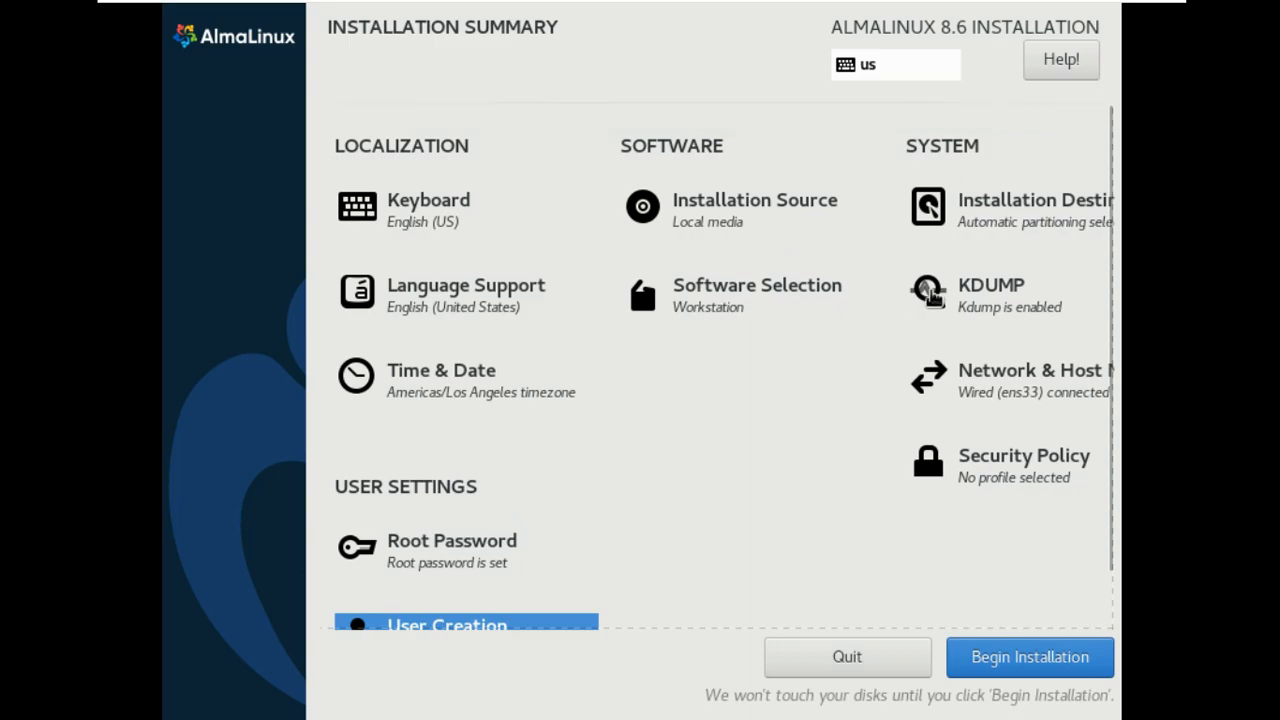
Leave KDUMP settings unchanged and begin the installation.
{"action": "left_click", "coordinate": [1006, 309]}
{"action": "left_click", "coordinate": [222, 67]}
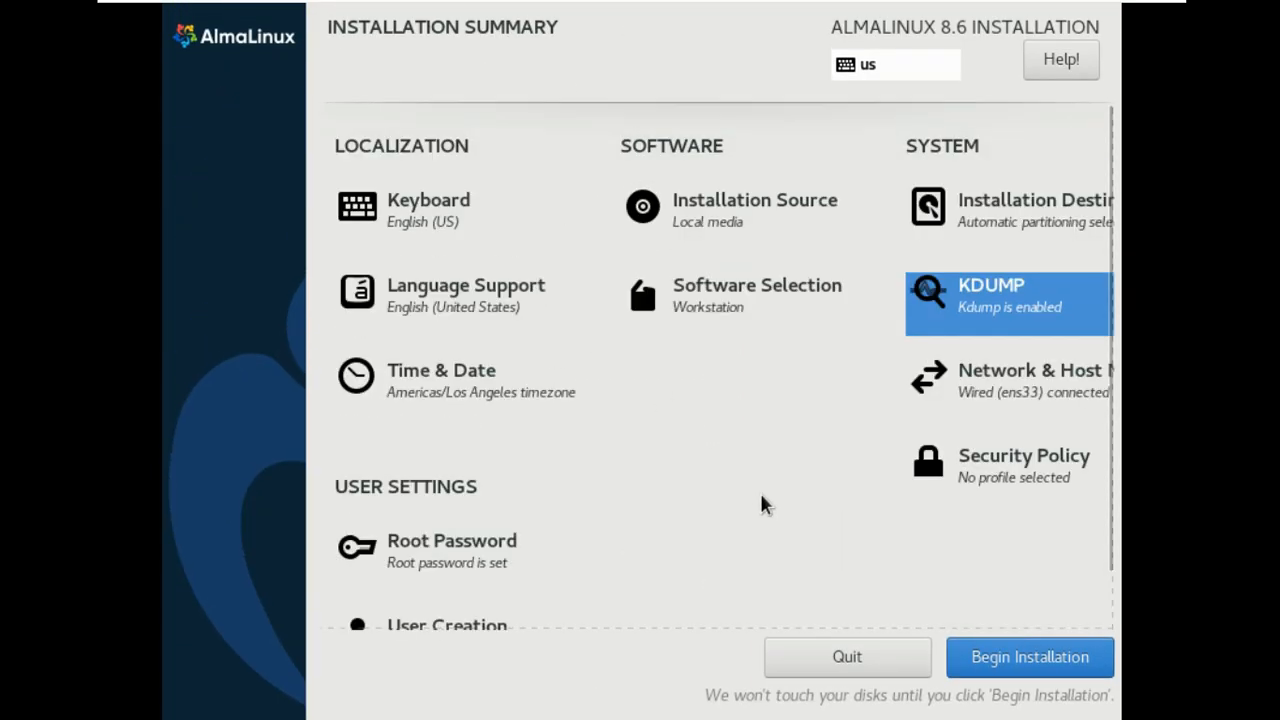
{"action": "left_click", "coordinate": [1000, 657]}
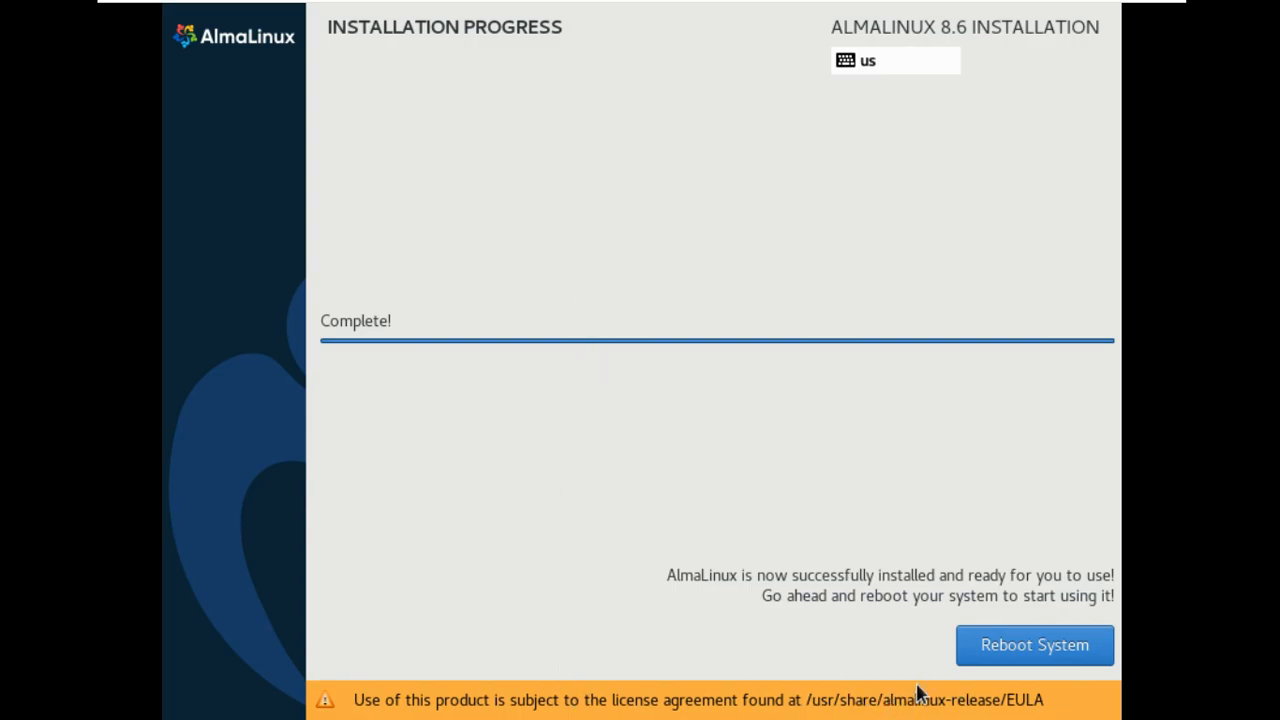
Restart into the installed system and sign in to the new user account with its password.
{"action": "left_click", "coordinate": [1030, 652]}
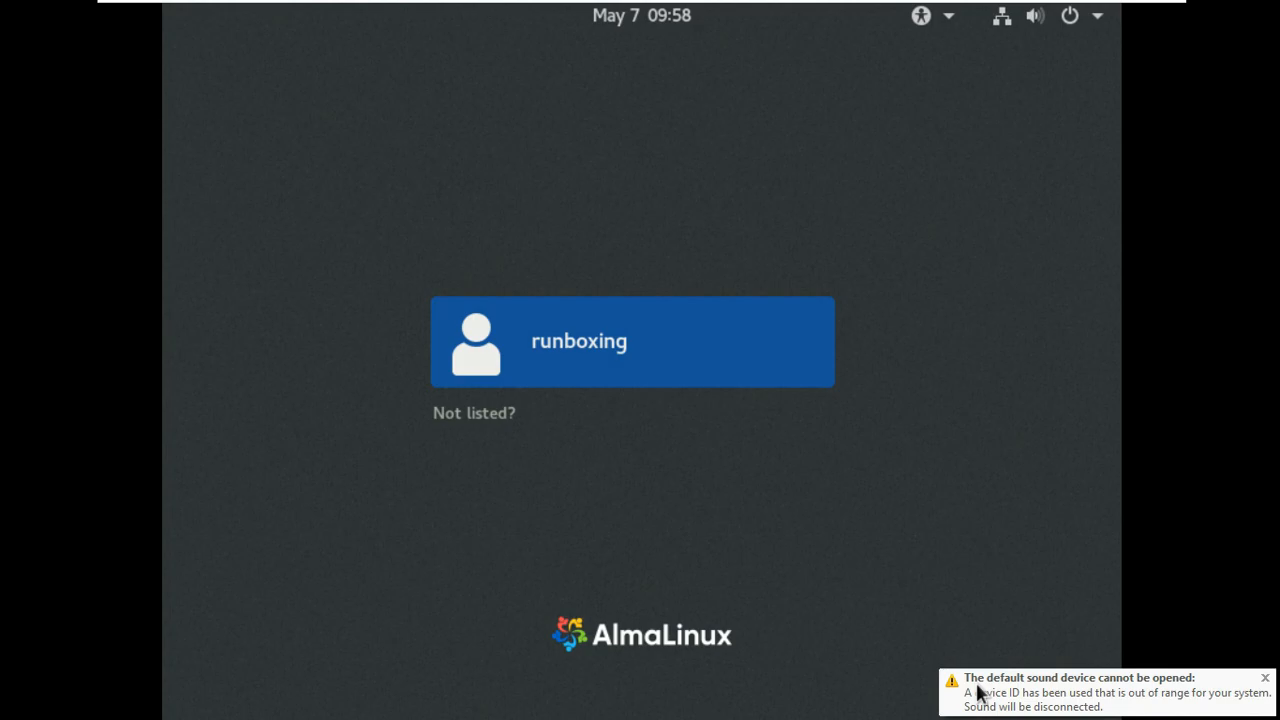
{"action": "left_click", "coordinate": [646, 348]}
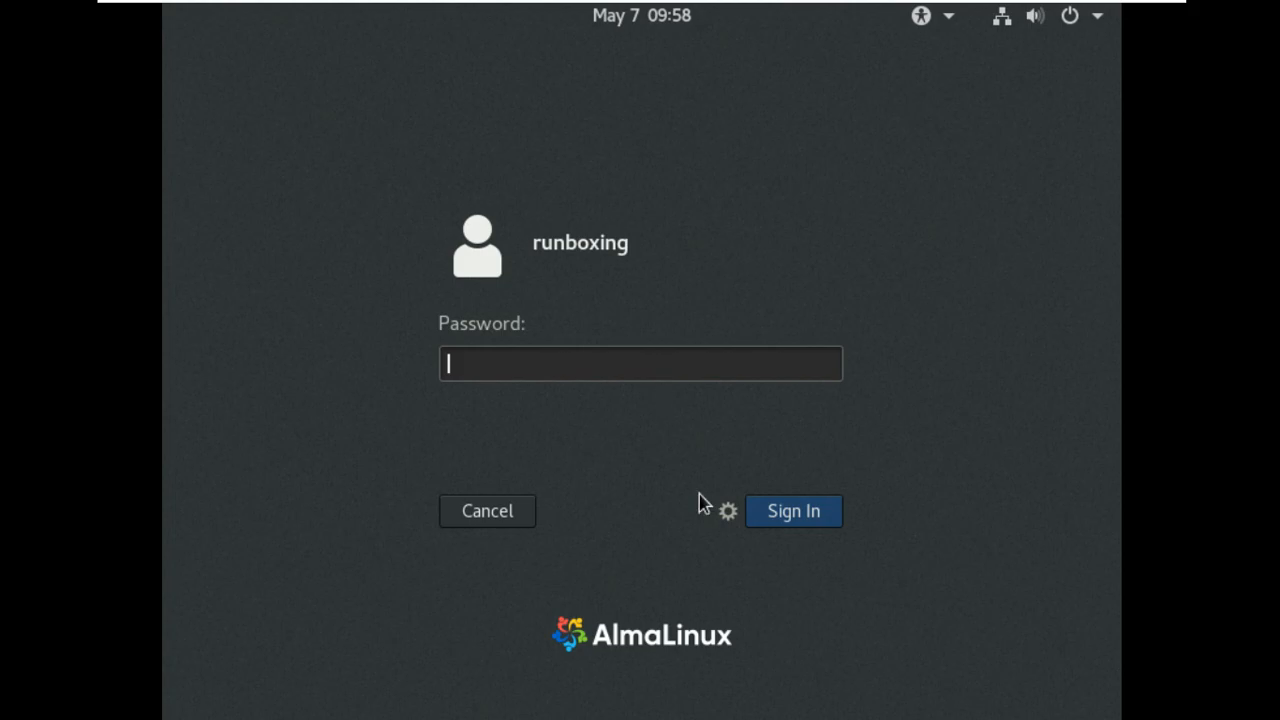
{"action": "left_click", "coordinate": [728, 514]}
{"action": "left_click", "coordinate": [594, 431]}
{"action": "type", "text": "•••••"}
{"action": "key", "text": "Return"}
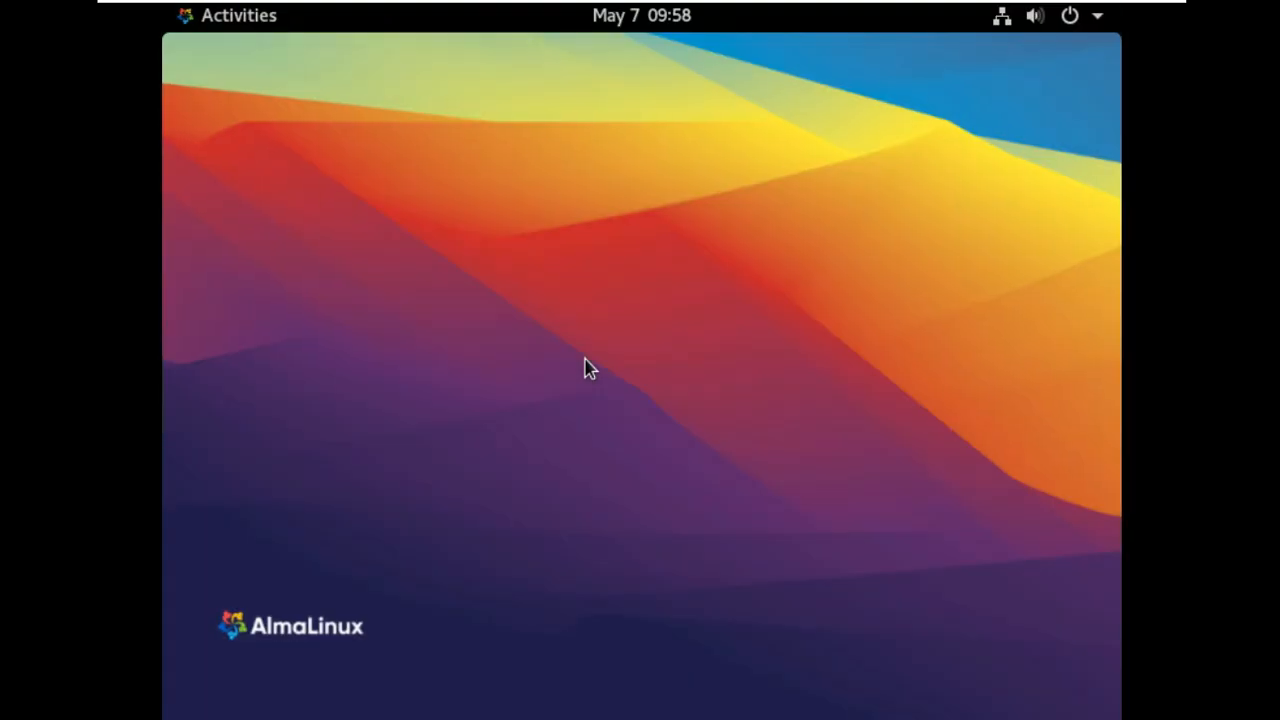
Set the screen resolution to 1360 × 768 (16:9) and keep the change.
{"action": "right_click", "coordinate": [580, 365]}
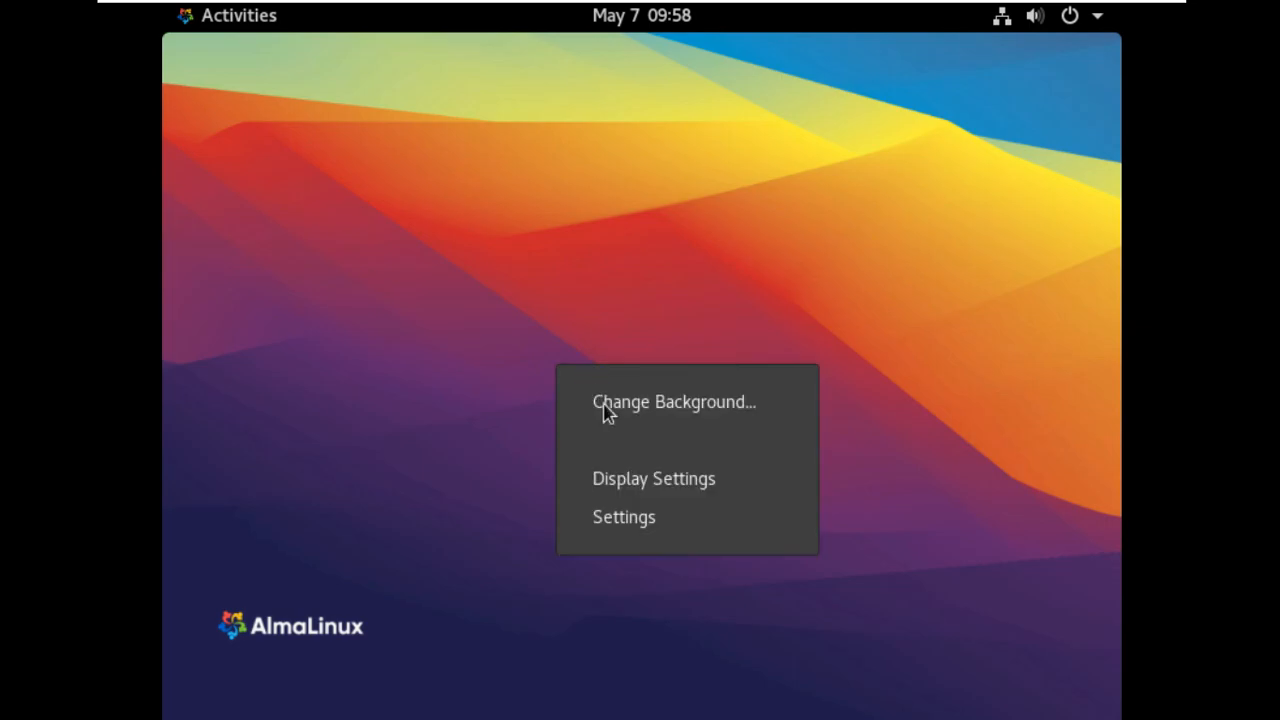
{"action": "left_click", "coordinate": [652, 485]}
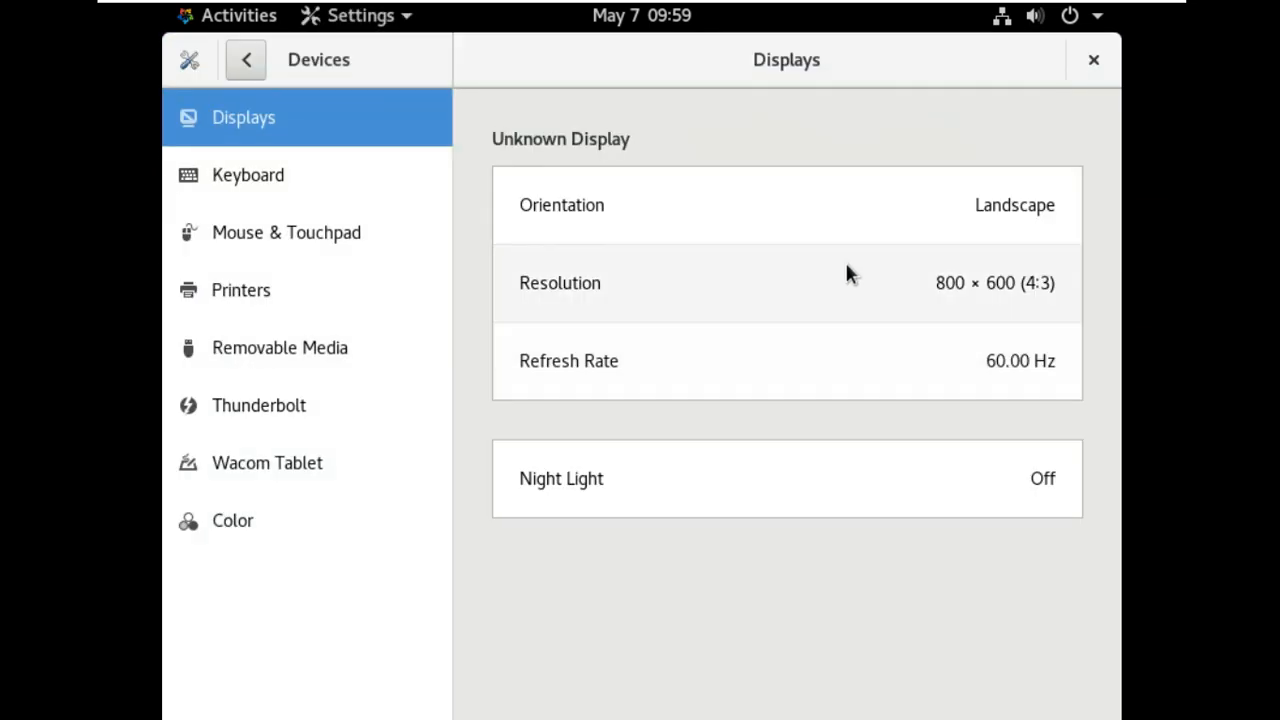
{"action": "left_click", "coordinate": [918, 264]}
{"action": "scroll", "coordinate": [993, 497], "scroll_direction": "down", "scroll_amount": 10}
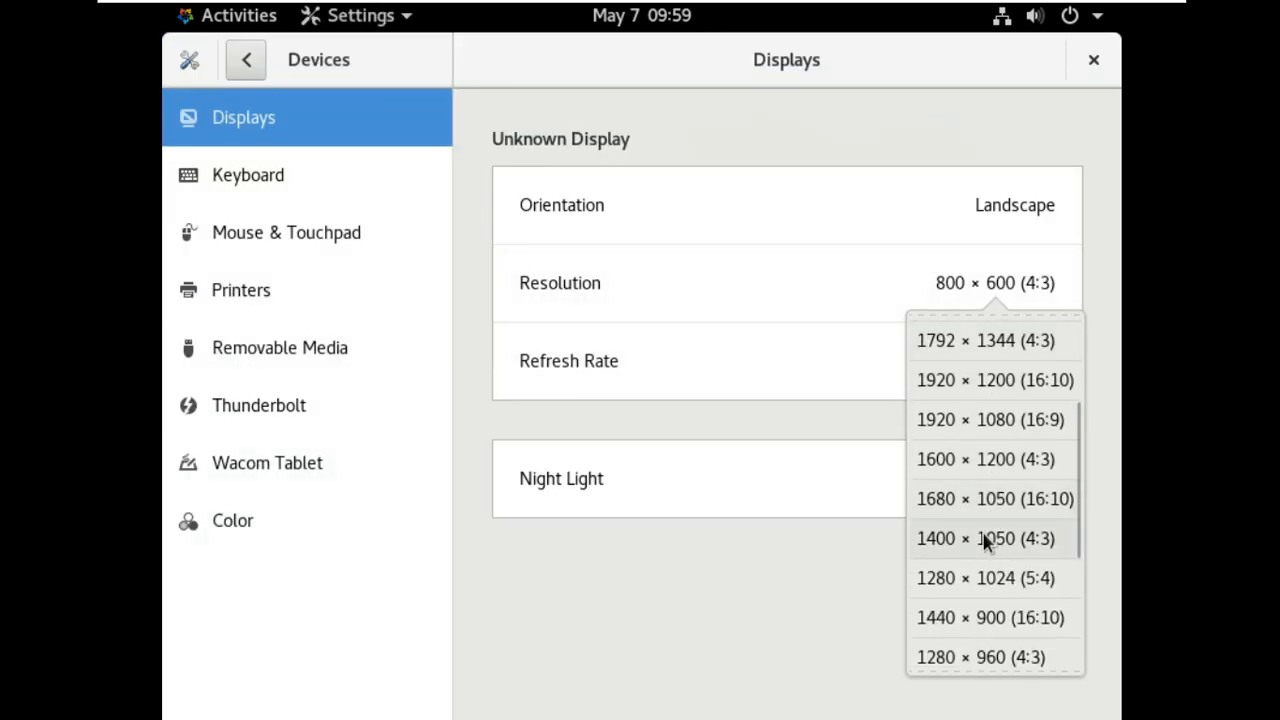
{"action": "left_click", "coordinate": [986, 591]}
{"action": "left_click", "coordinate": [1058, 63]}
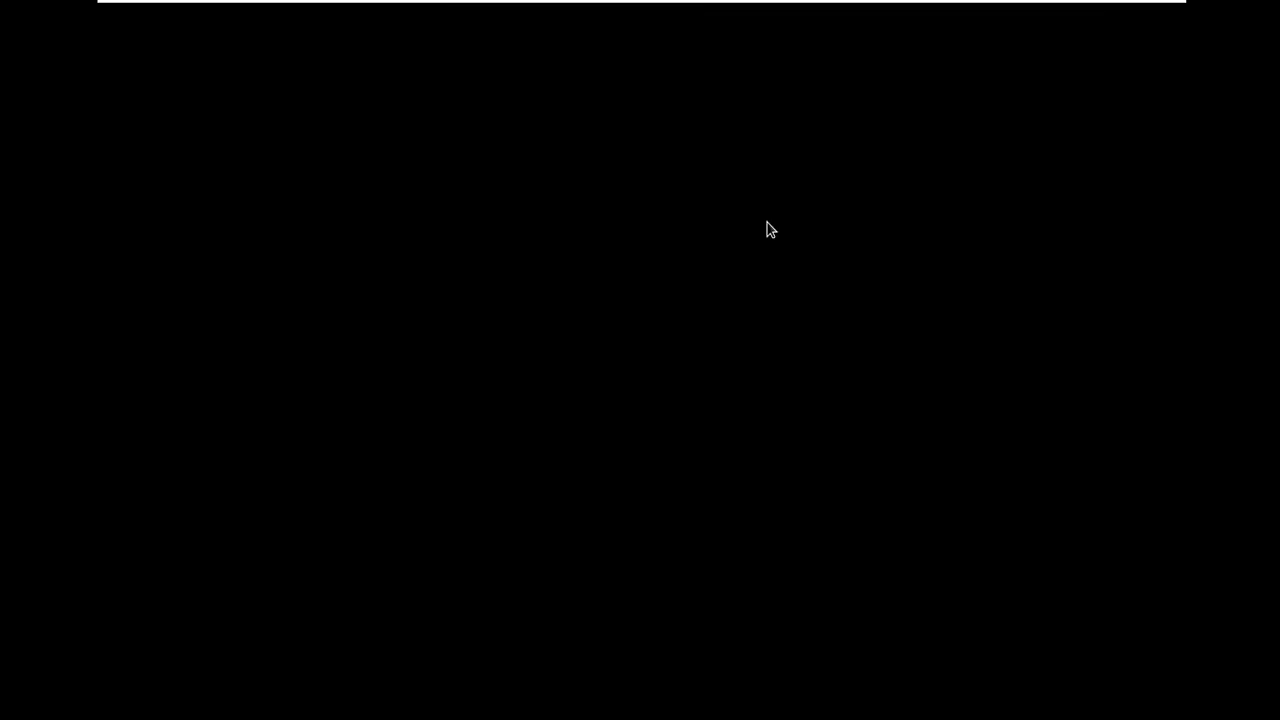
{"action": "left_click", "coordinate": [679, 426]}
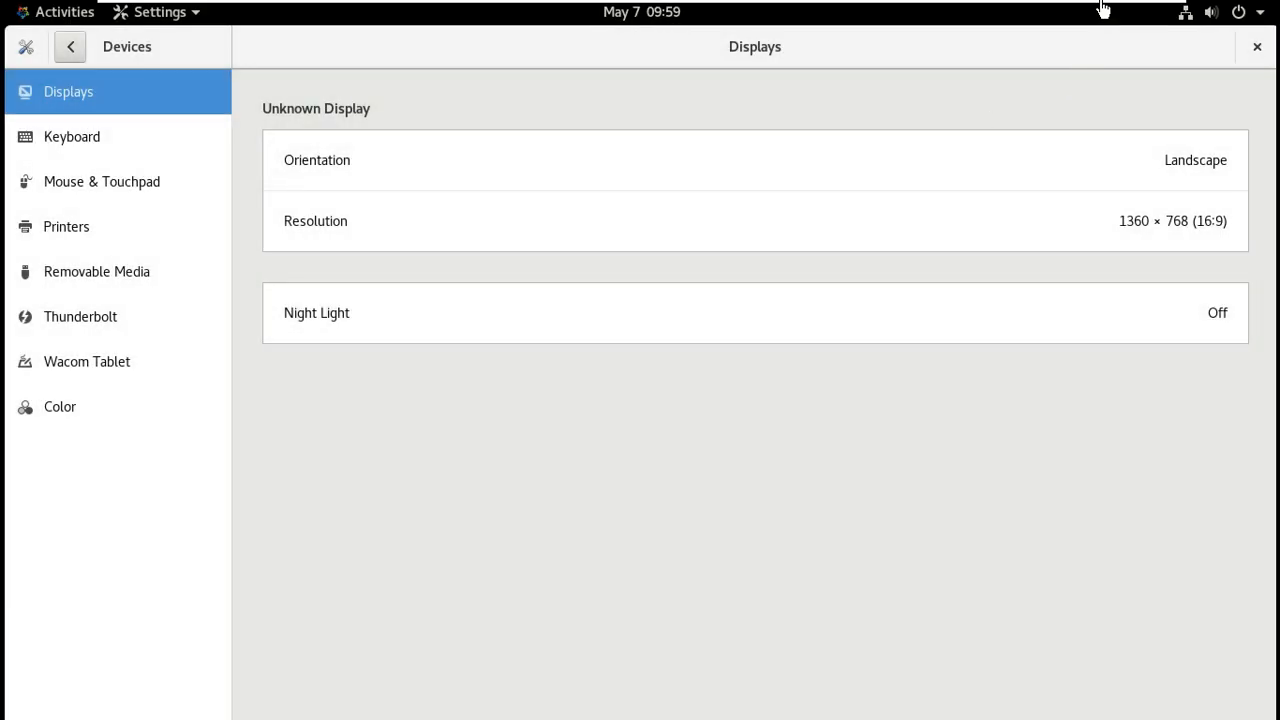
Rename the device to Runboxing on the About details page.
{"action": "left_click", "coordinate": [75, 58]}
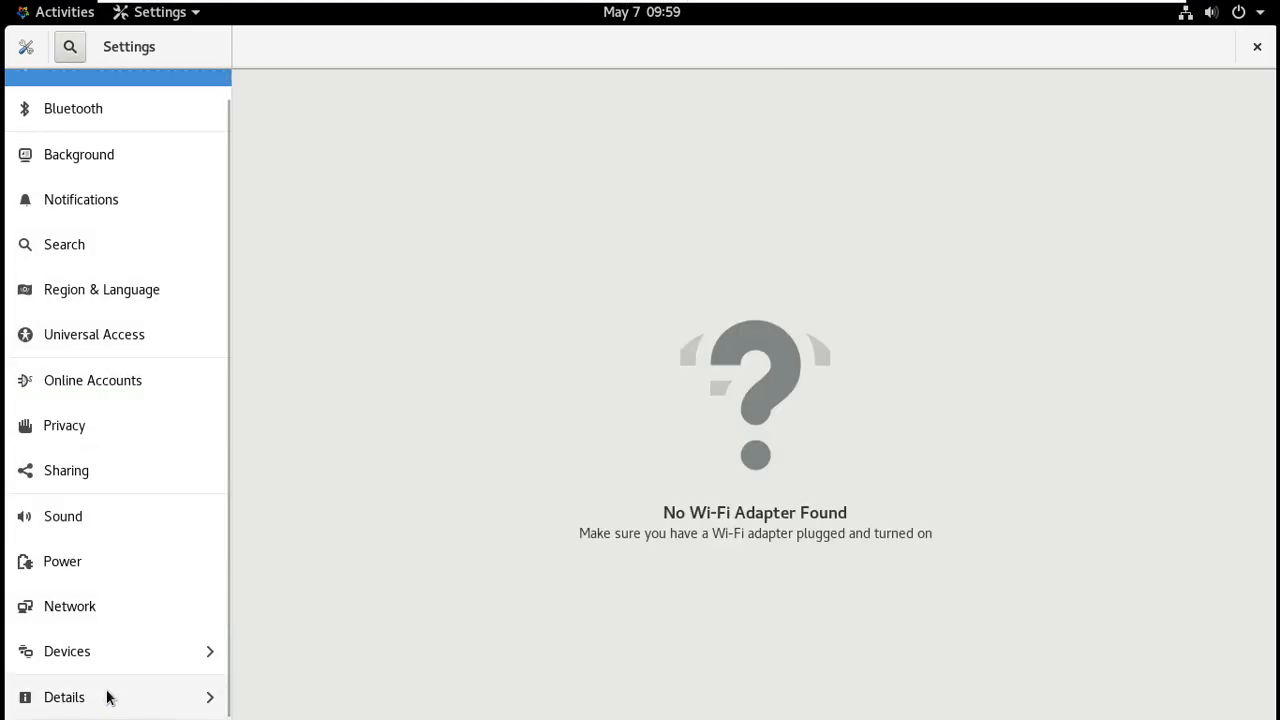
{"action": "left_click", "coordinate": [166, 692]}
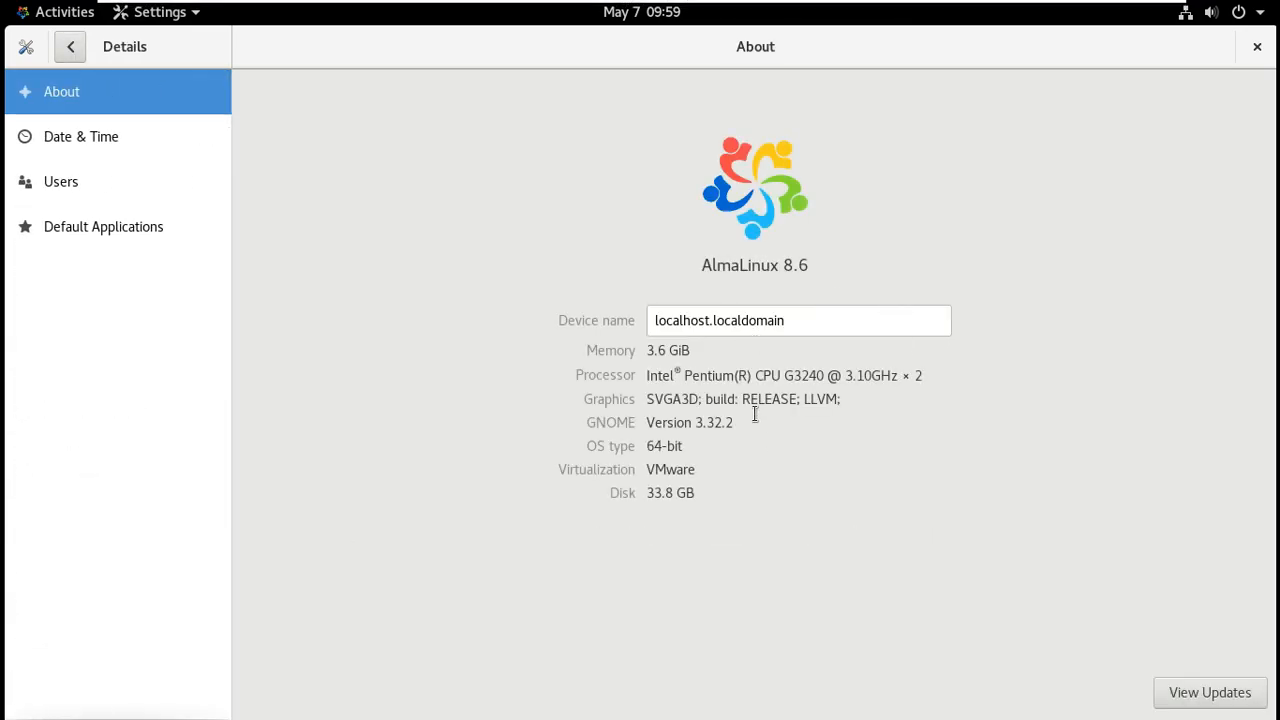
{"action": "triple_click", "coordinate": [855, 320]}
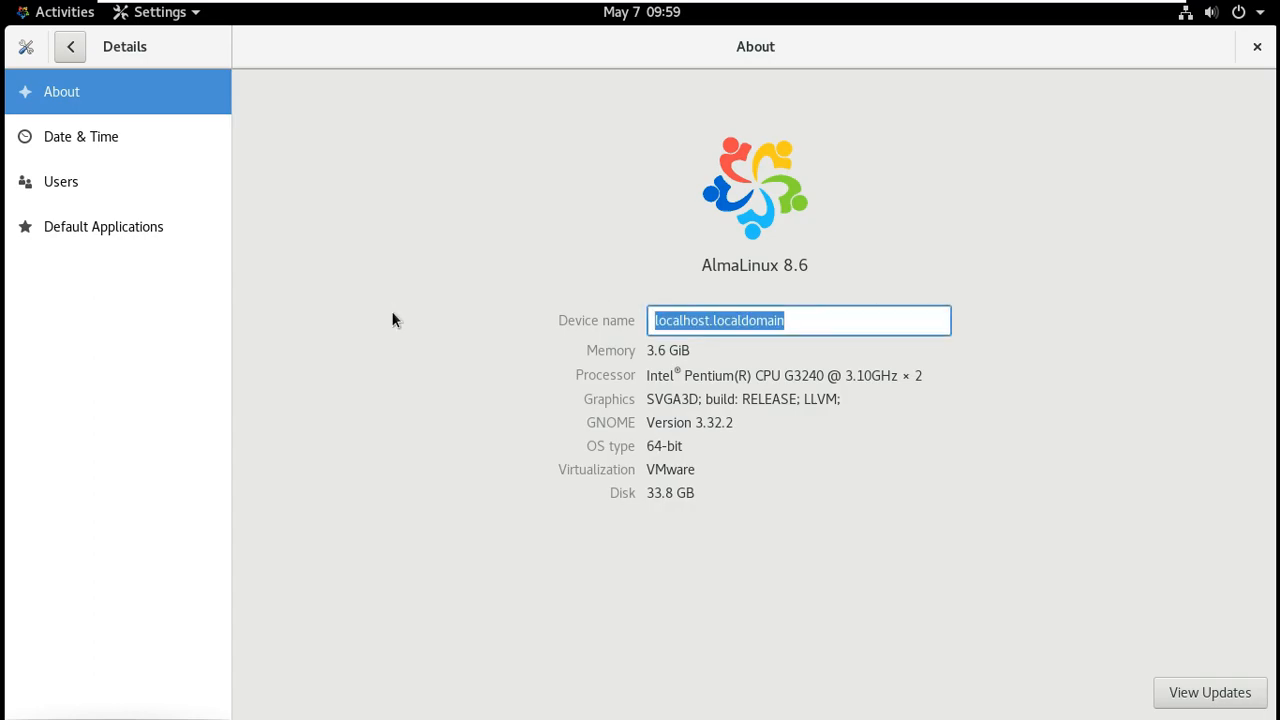
{"action": "type", "text": "Runboxing"}
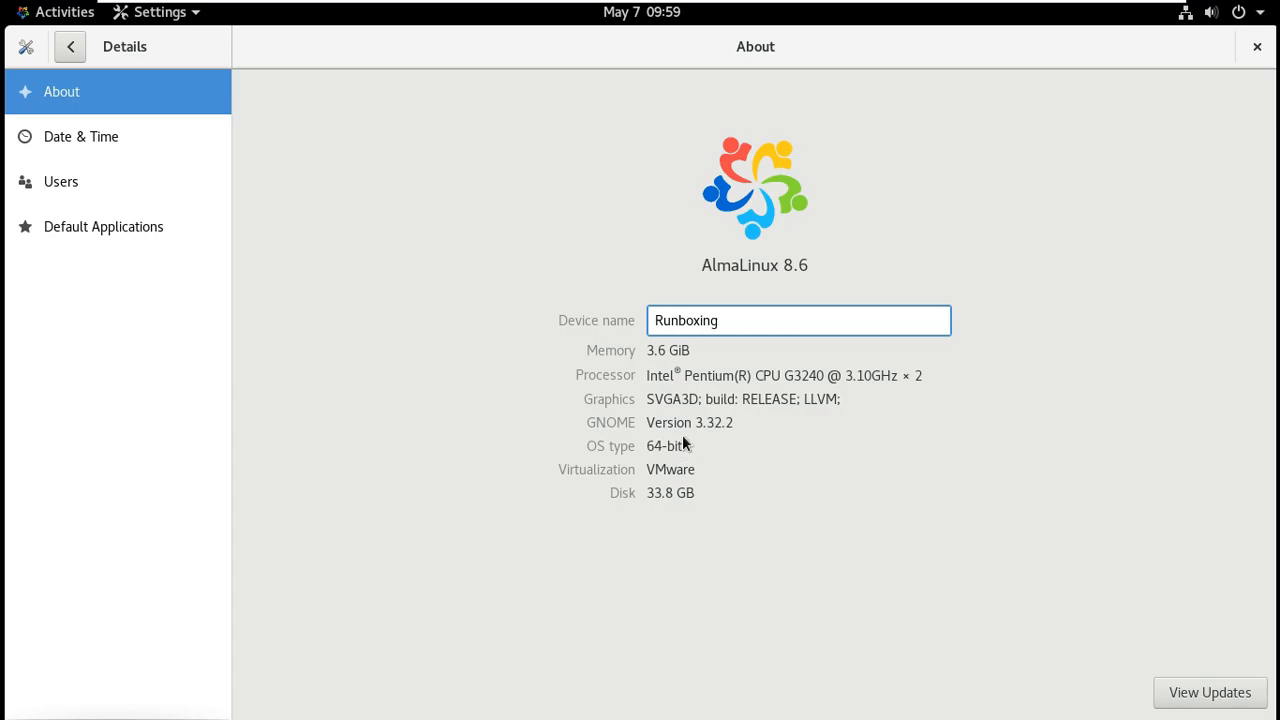
{"action": "left_click", "coordinate": [715, 422]}
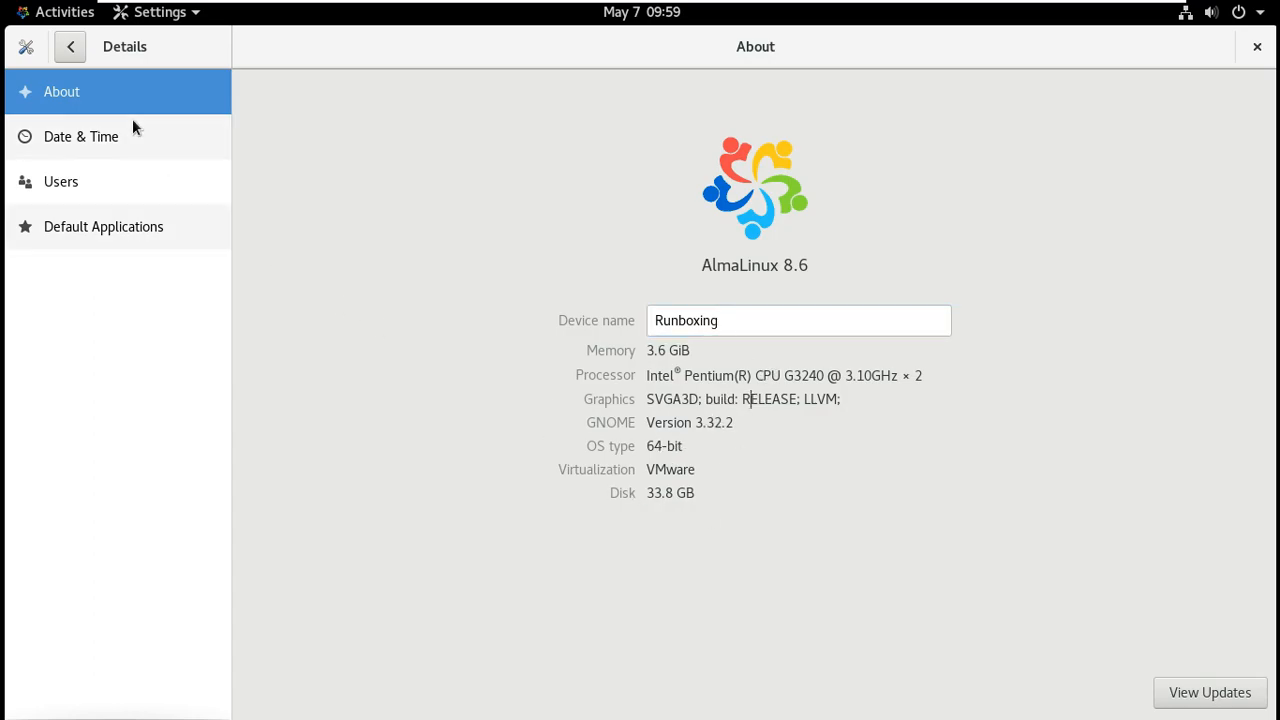
{"action": "left_click", "coordinate": [149, 184]}
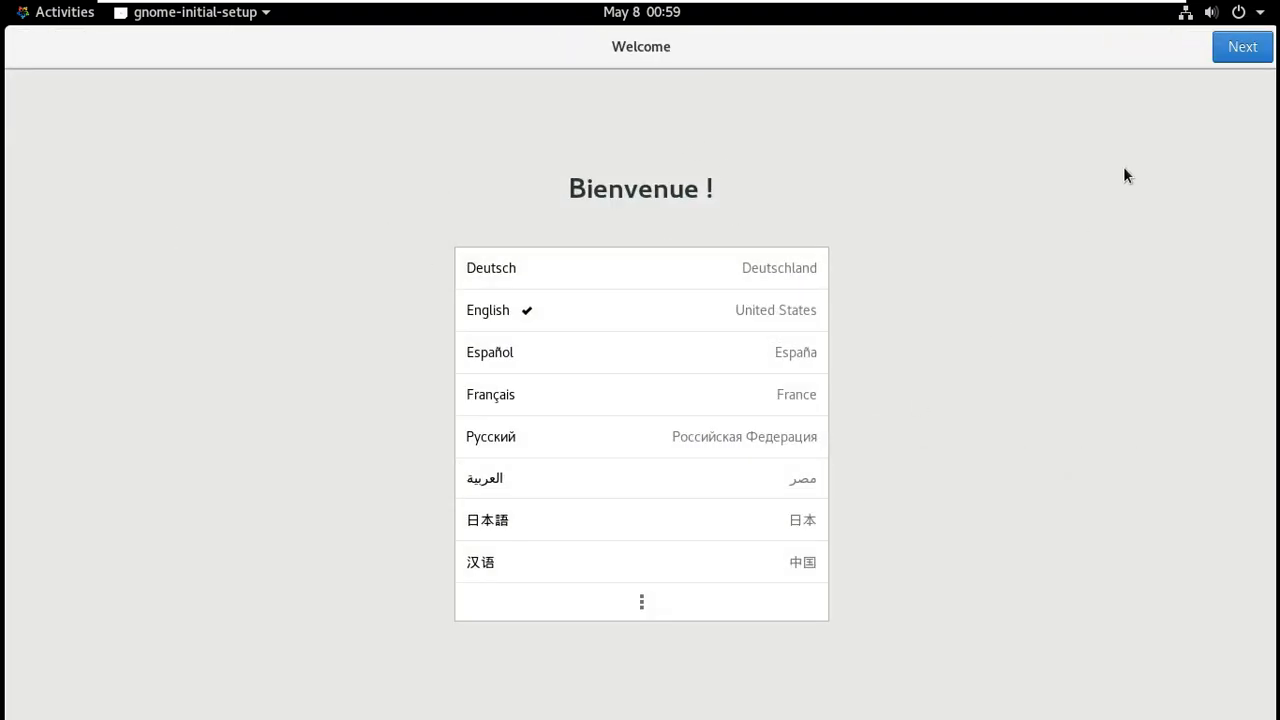
Finish initial setup with English (US), location services off and online accounts skipped, then close Help.
{"action": "left_click", "coordinate": [1232, 52]}
{"action": "left_click", "coordinate": [1230, 50]}
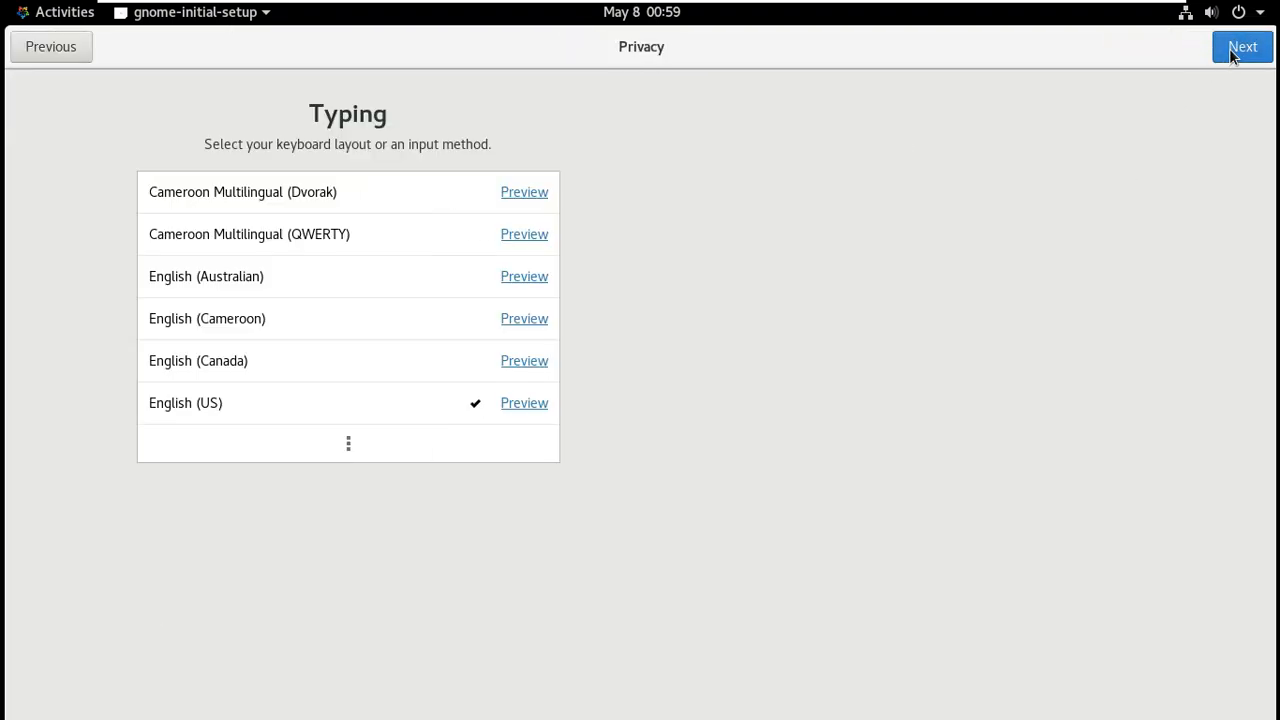
{"action": "left_click", "coordinate": [813, 291]}
{"action": "left_click", "coordinate": [1225, 54]}
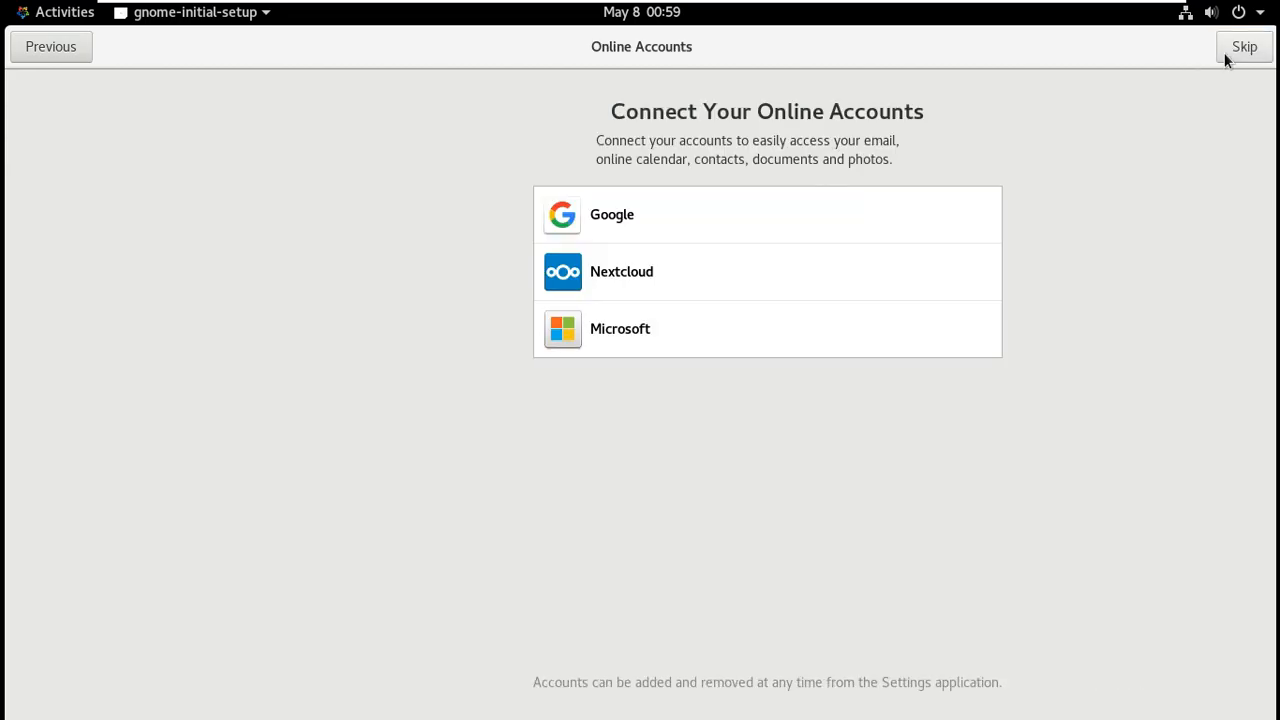
{"action": "left_click", "coordinate": [1226, 58]}
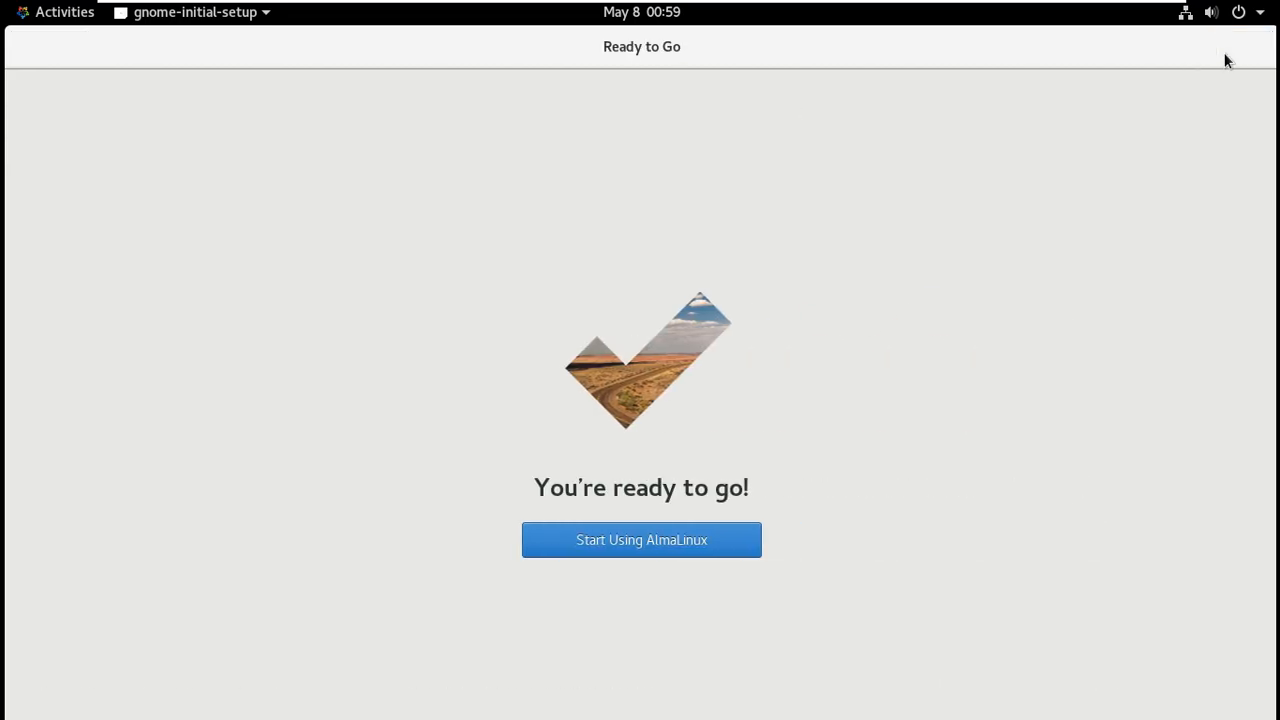
{"action": "left_click", "coordinate": [634, 548]}
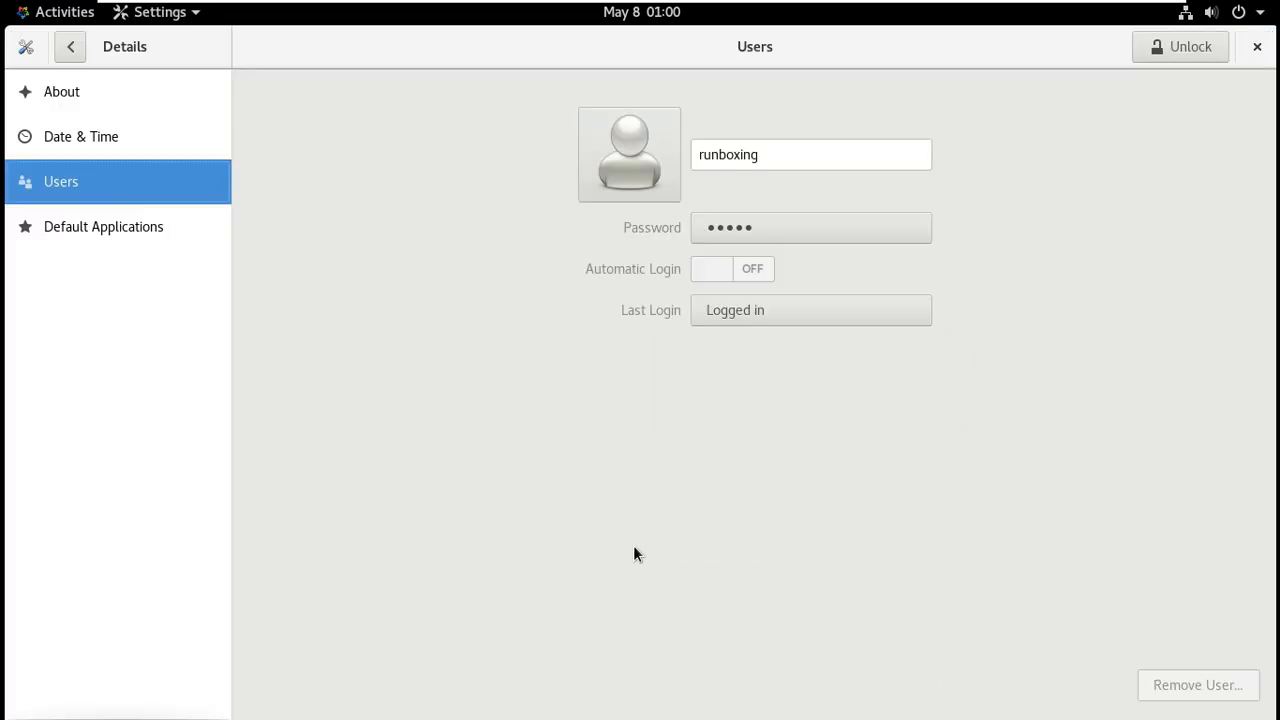
{"action": "left_click", "coordinate": [70, 48]}
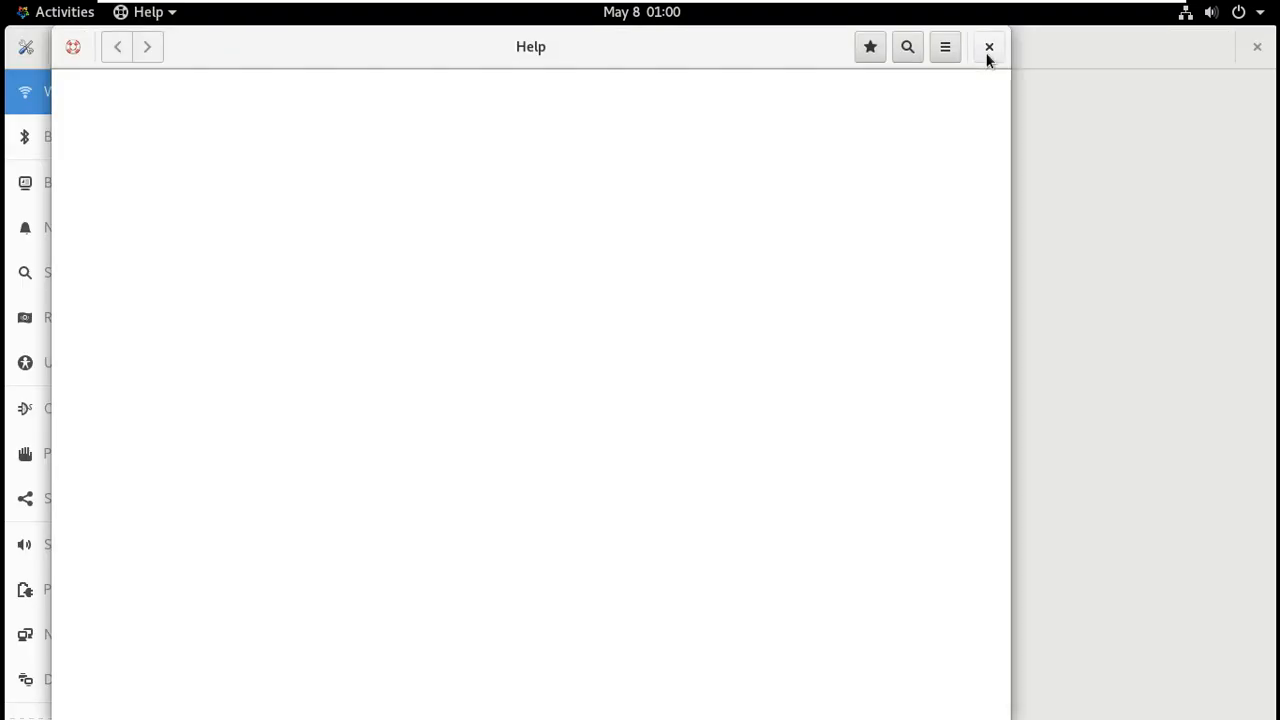
{"action": "left_click", "coordinate": [989, 47]}
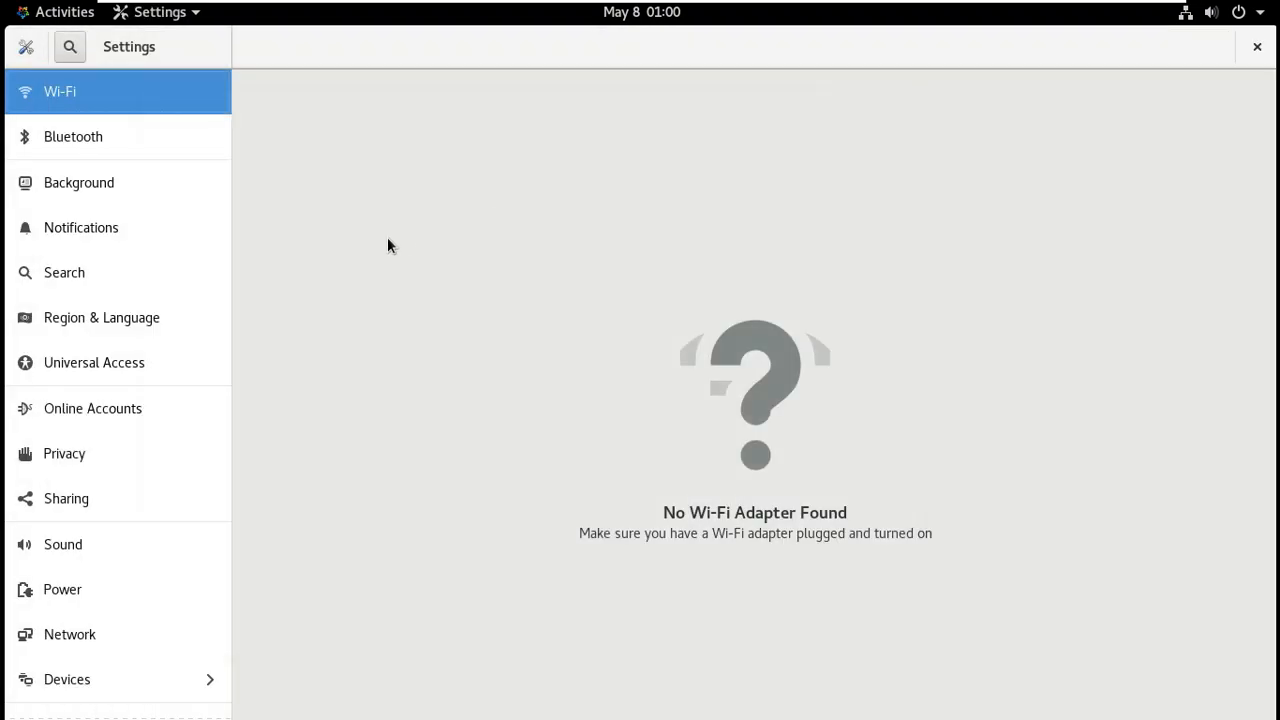
Set the desktop background to the white AlmaLinux wallpaper.
{"action": "left_click", "coordinate": [164, 186]}
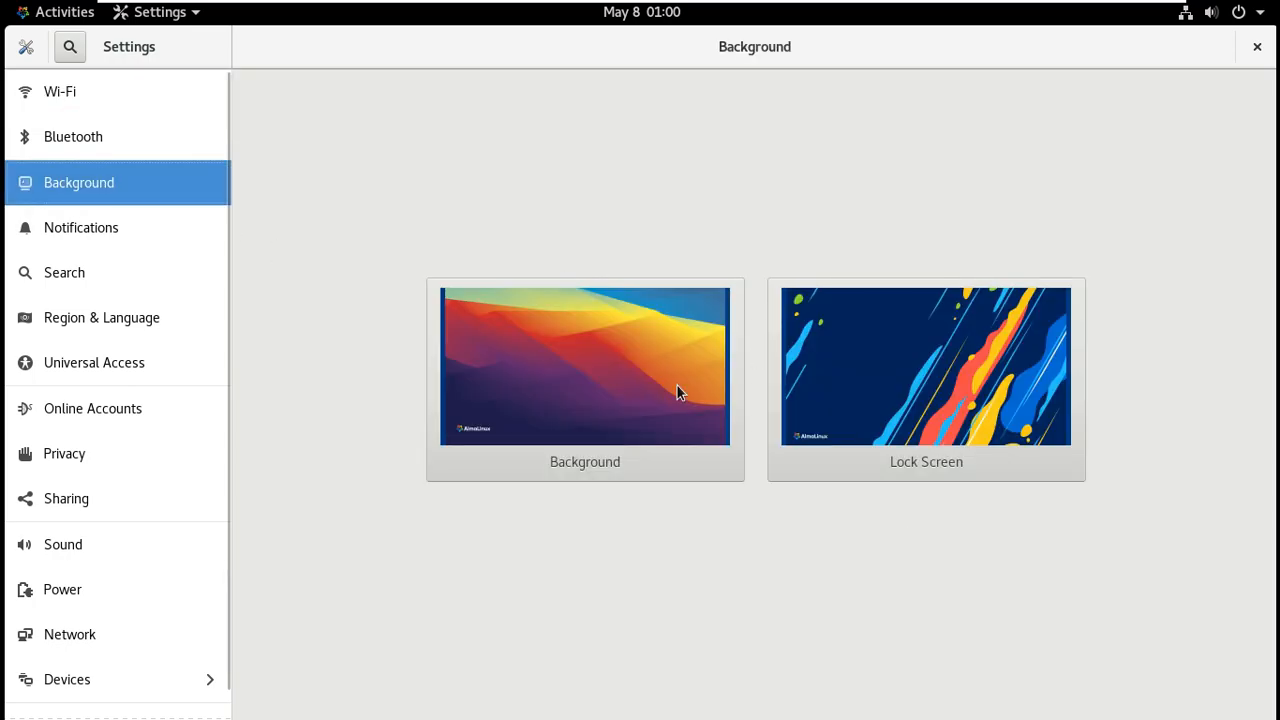
{"action": "left_click", "coordinate": [626, 377]}
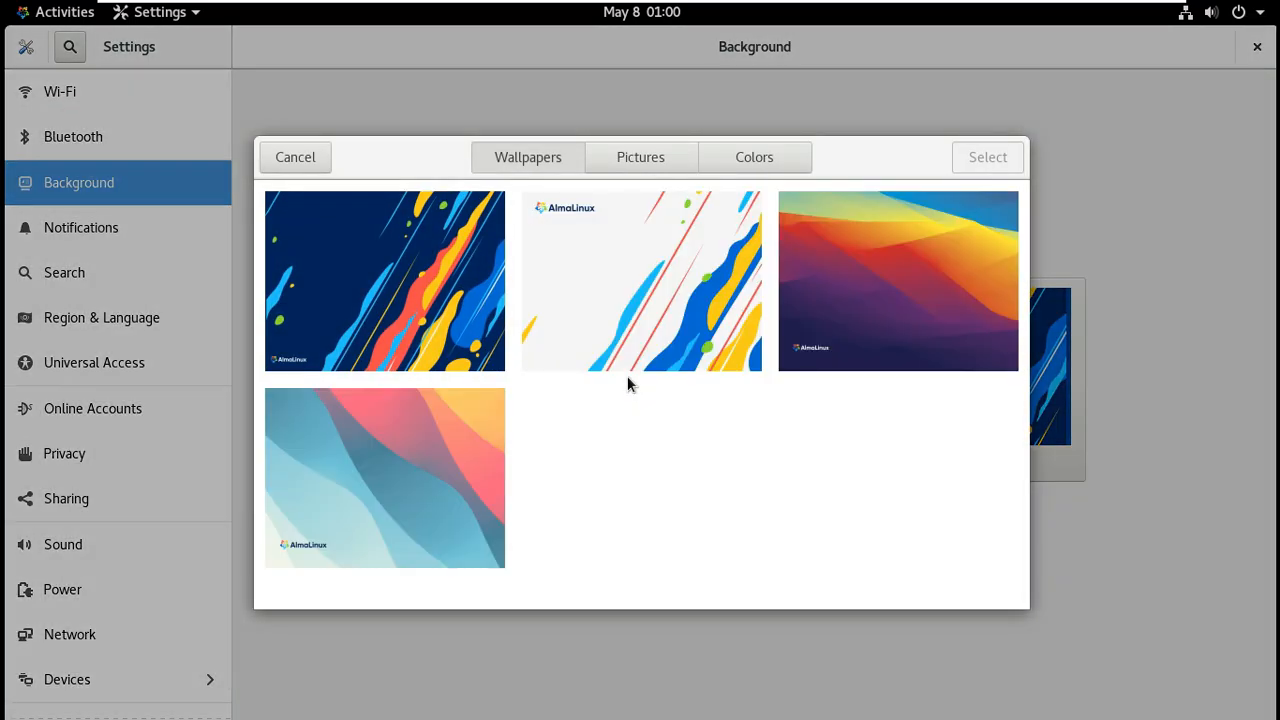
{"action": "left_click", "coordinate": [655, 326]}
{"action": "left_click", "coordinate": [650, 155]}
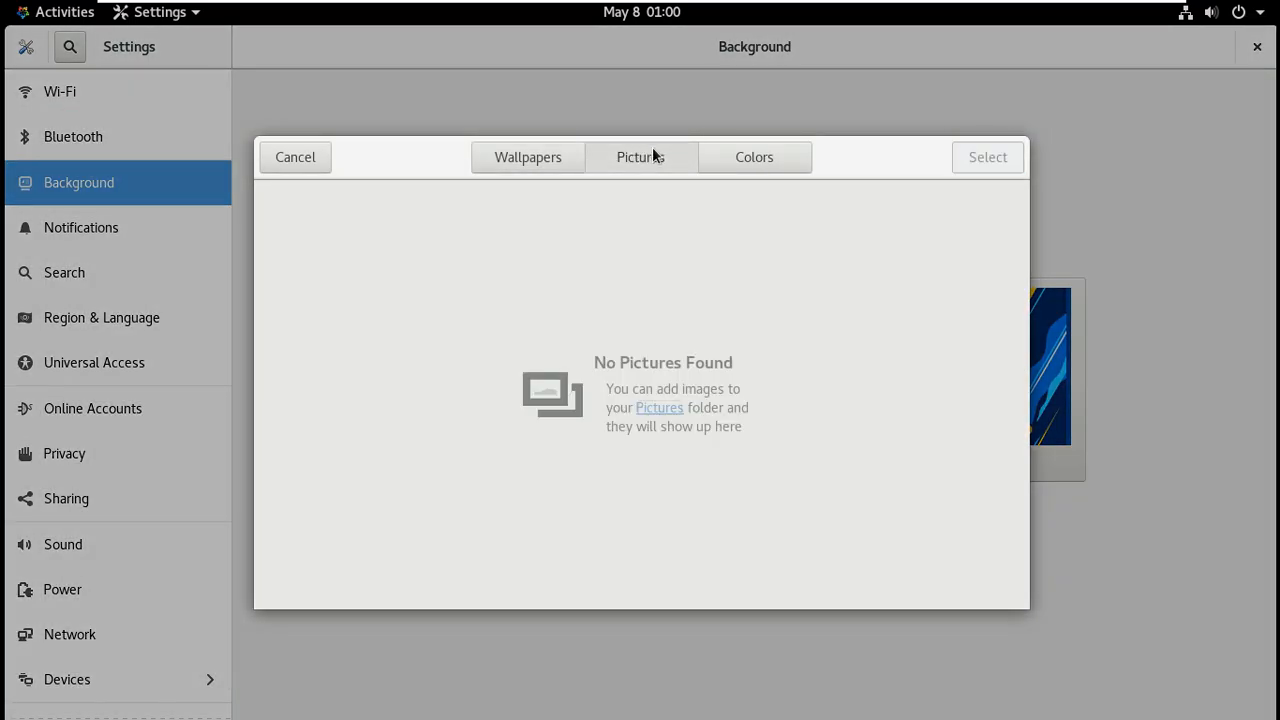
{"action": "left_click", "coordinate": [742, 155]}
{"action": "left_click", "coordinate": [504, 160]}
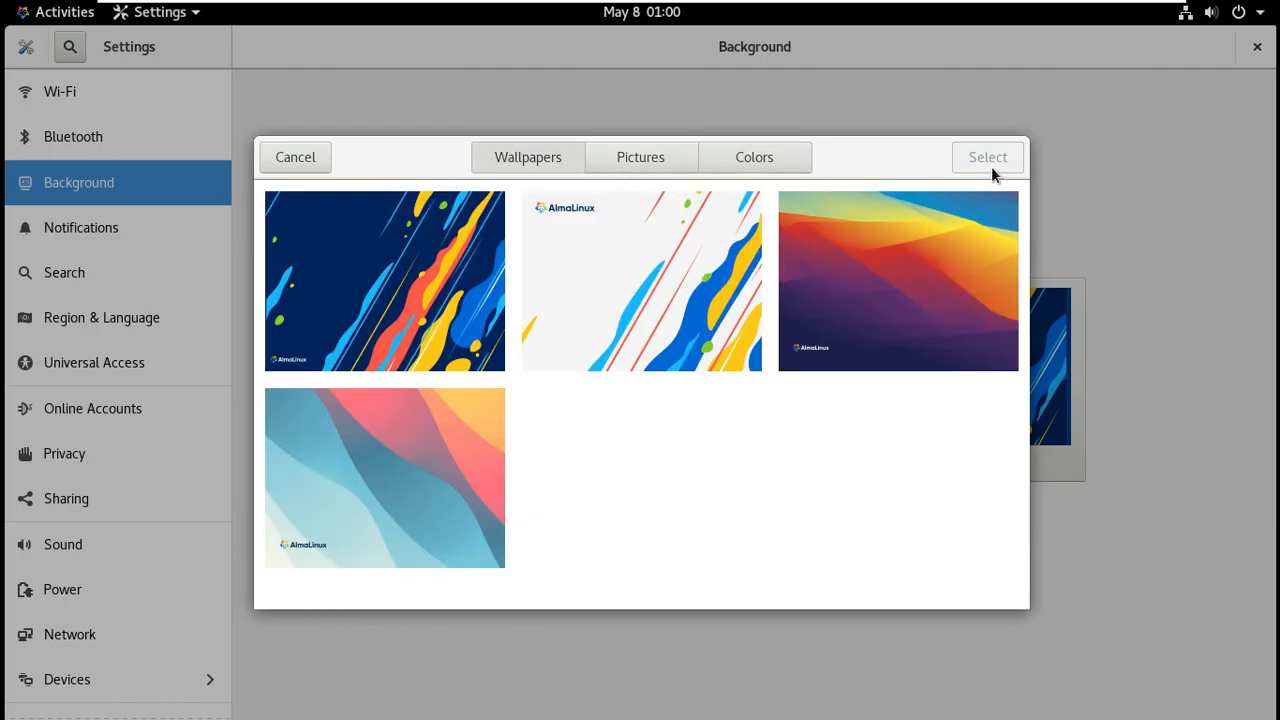
{"action": "left_click", "coordinate": [965, 163]}
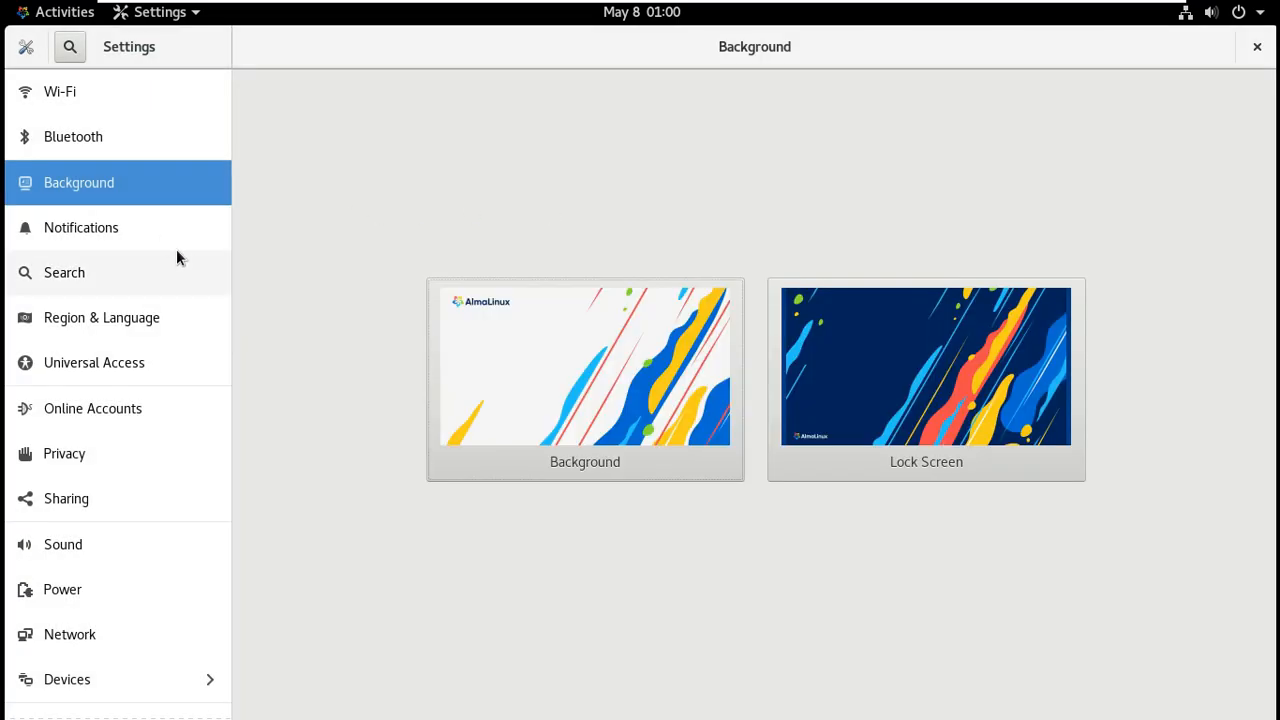
Set the Power blank screen delay to Never, then close Settings.
{"action": "left_click", "coordinate": [155, 228]}
{"action": "left_click", "coordinate": [157, 318]}
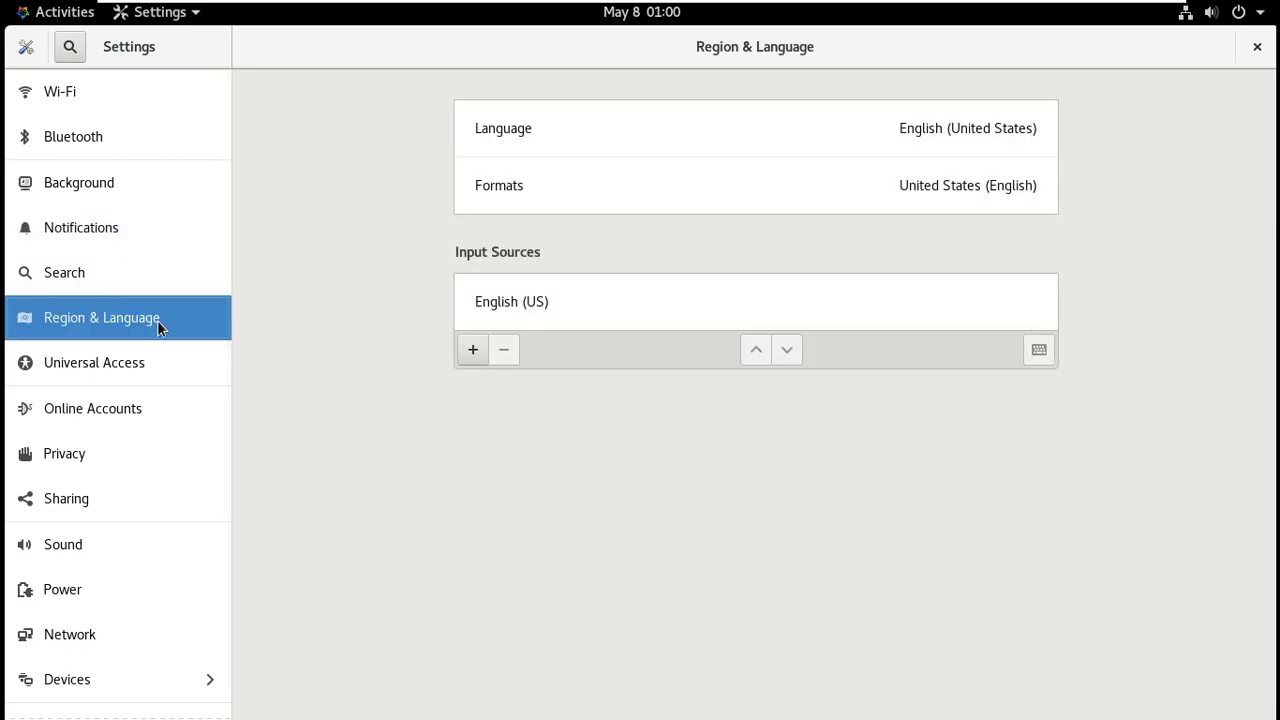
{"action": "left_click", "coordinate": [156, 360]}
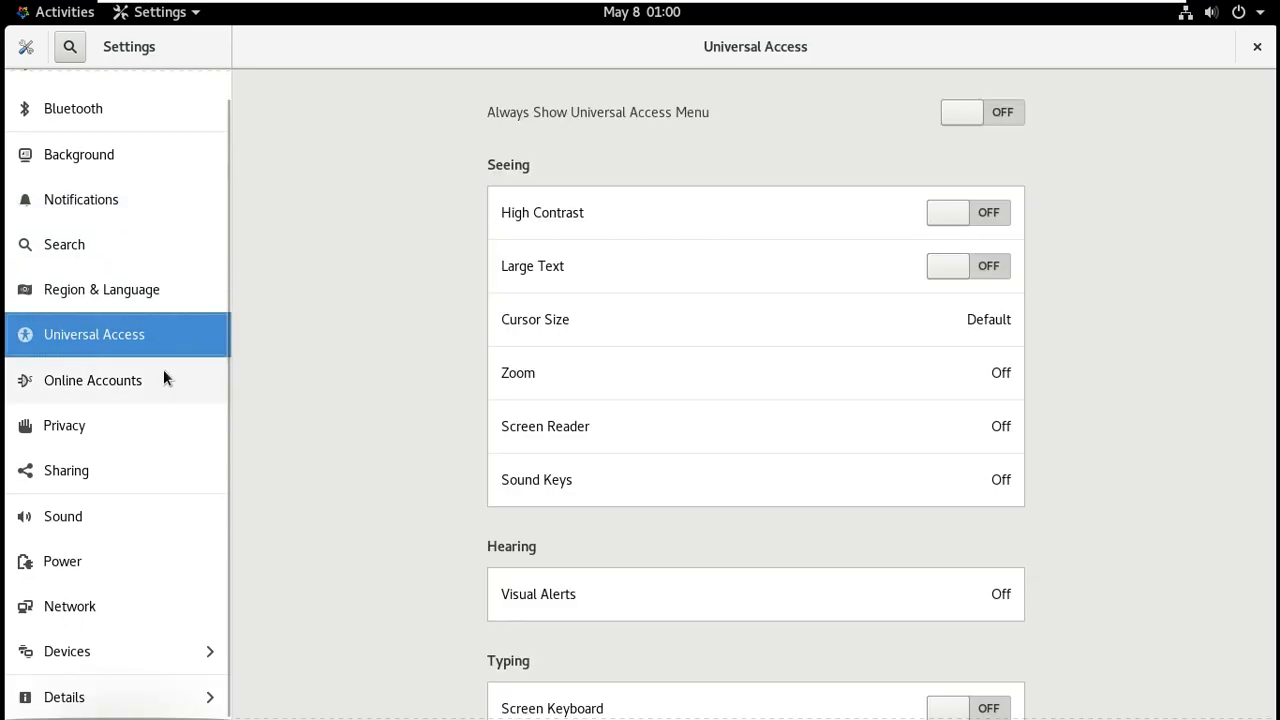
{"action": "left_click", "coordinate": [137, 569]}
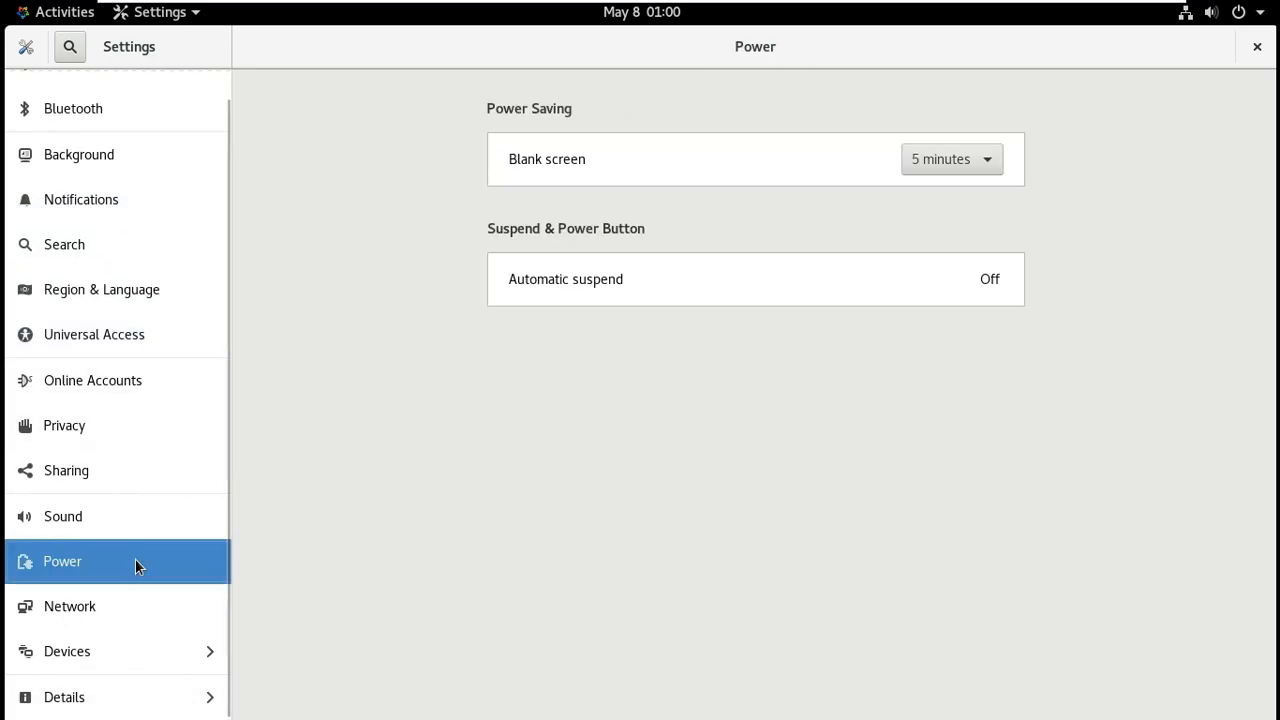
{"action": "left_click", "coordinate": [966, 162]}
{"action": "left_click", "coordinate": [956, 292]}
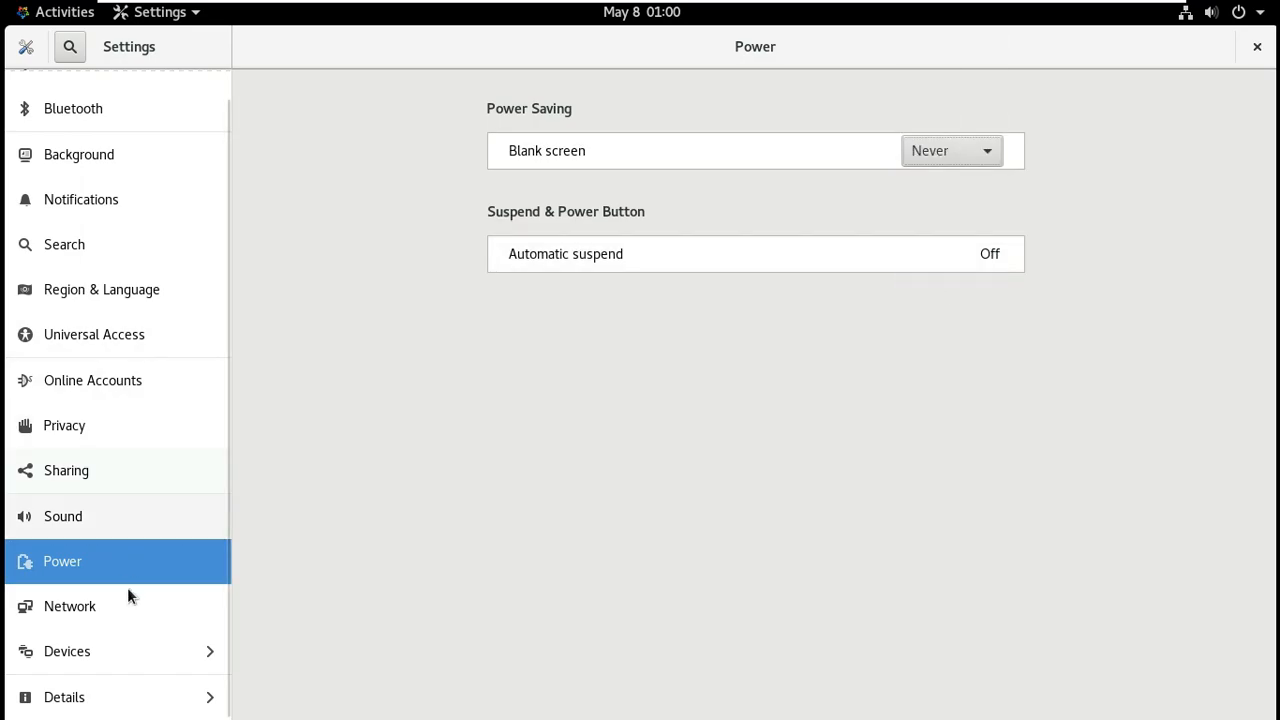
{"action": "left_click", "coordinate": [130, 651]}
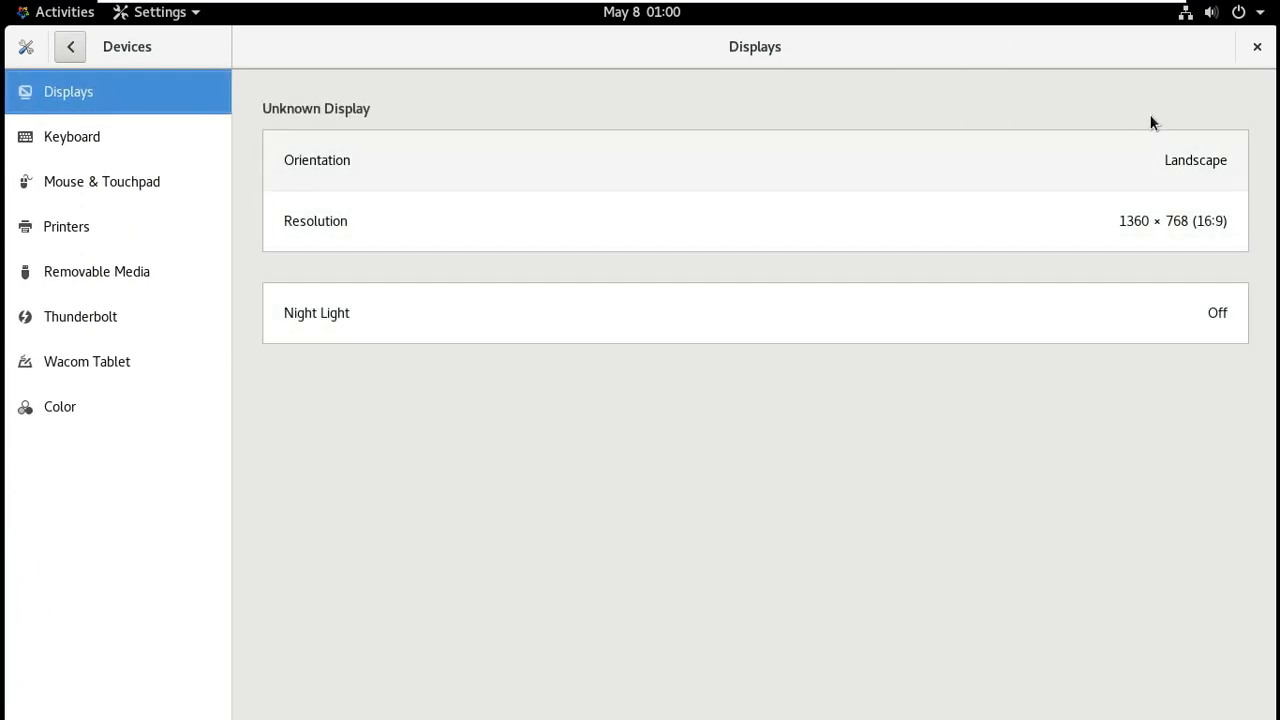
{"action": "left_click", "coordinate": [1256, 47]}
{"action": "left_click", "coordinate": [1205, 14]}
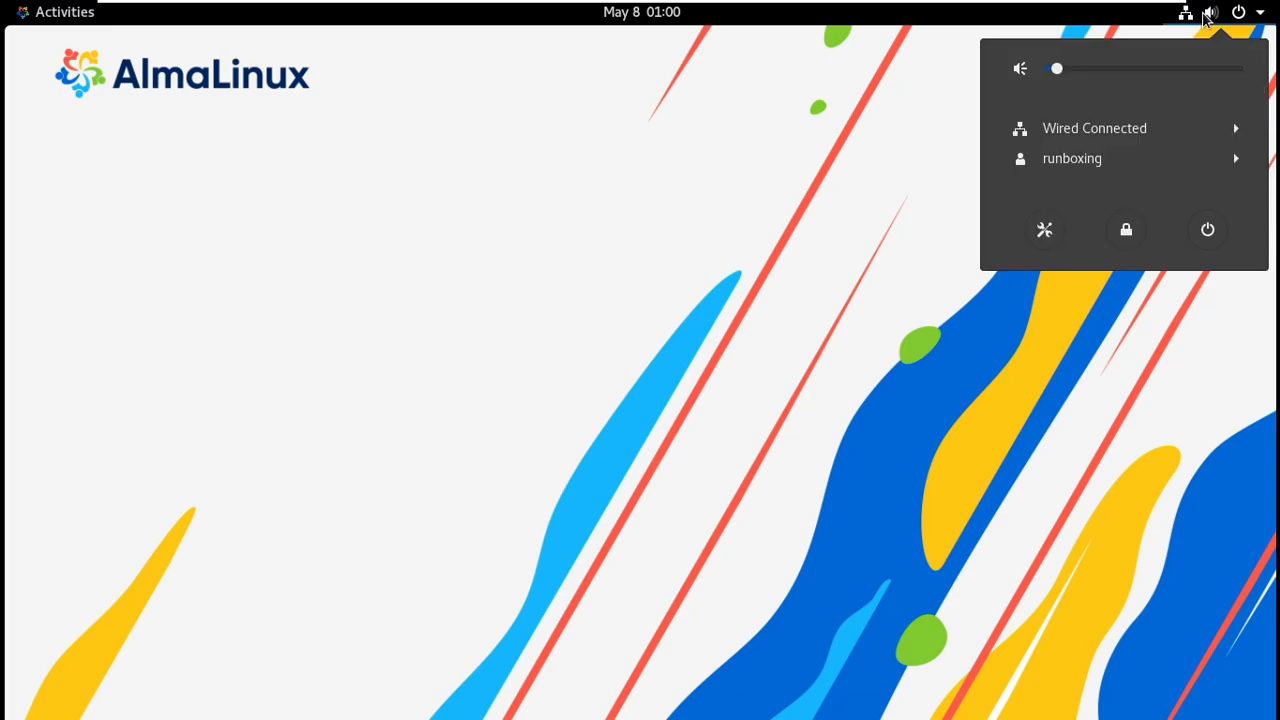
Raise the output volume to maximum in the system status menu.
{"action": "left_click", "coordinate": [1086, 408]}
{"action": "left_click", "coordinate": [1194, 18]}
{"action": "left_click", "coordinate": [1236, 157]}
{"action": "left_click", "coordinate": [1234, 129]}
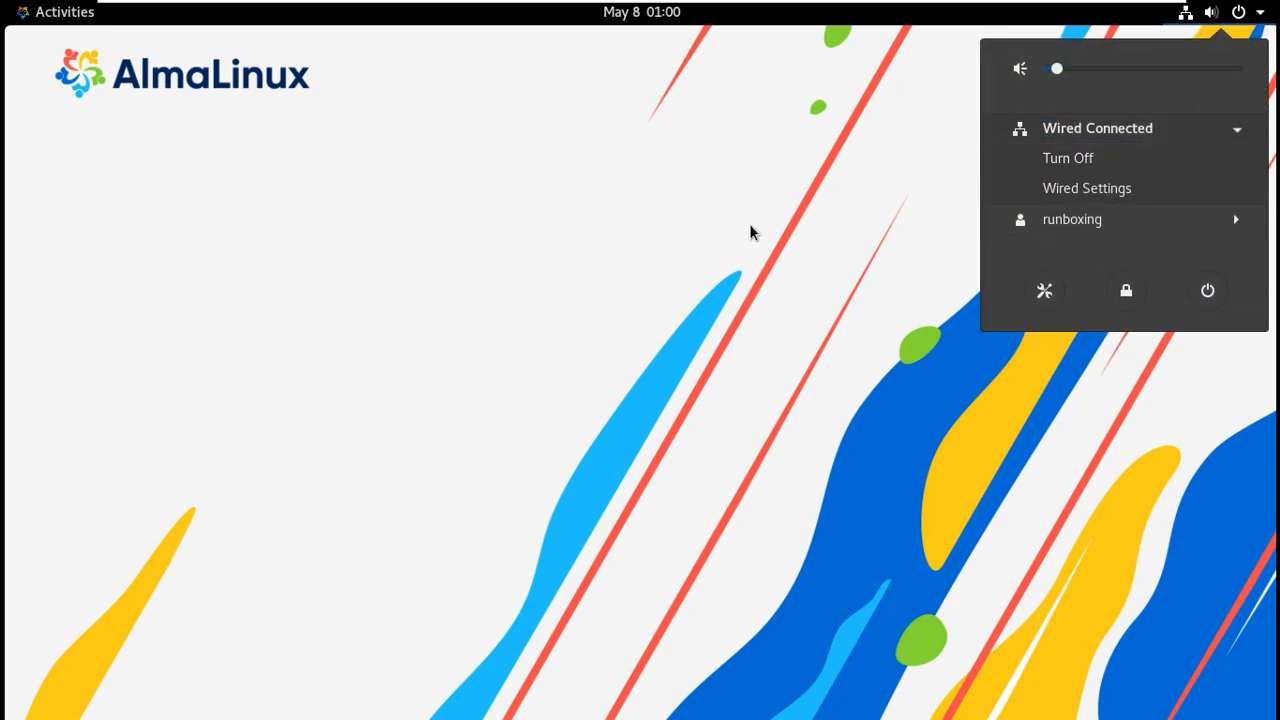
{"action": "left_click", "coordinate": [752, 232]}
{"action": "left_click", "coordinate": [1194, 16]}
{"action": "left_click", "coordinate": [1088, 68]}
{"action": "left_click_drag", "start_coordinate": [1196, 73], "coordinate": [1258, 117]}
{"action": "left_click", "coordinate": [1207, 230]}
{"action": "left_click", "coordinate": [1259, 22]}
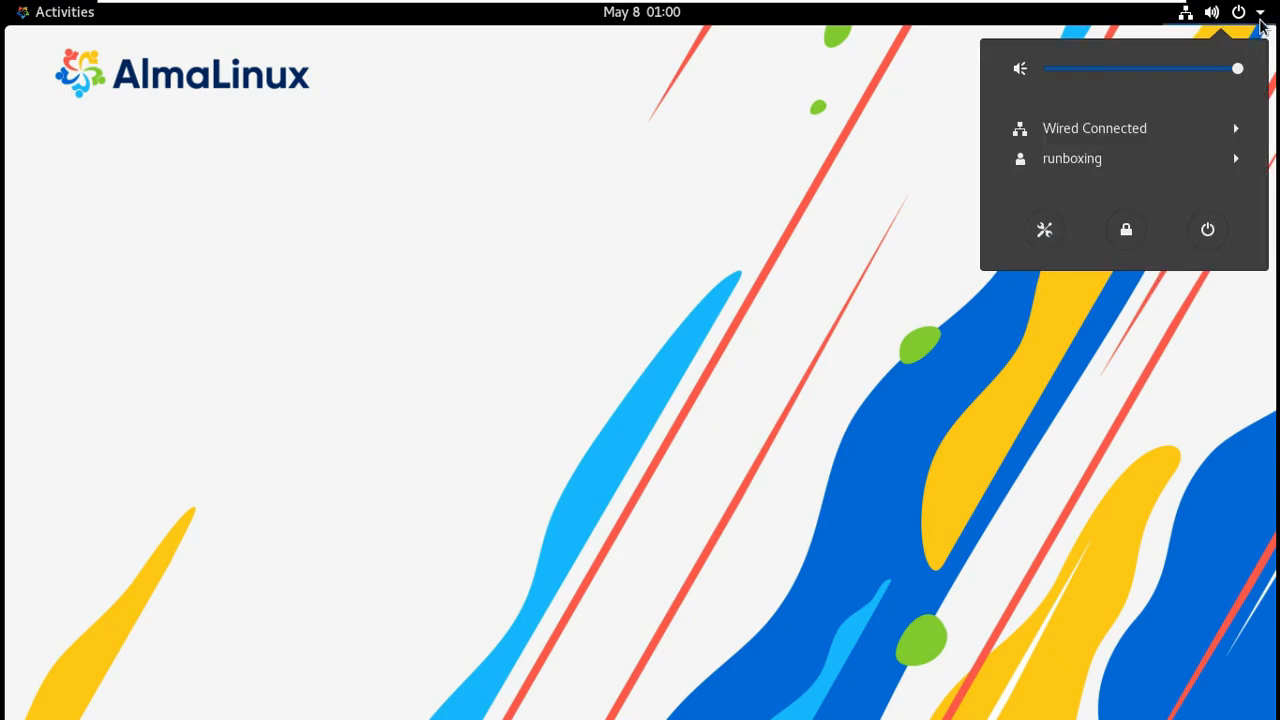
{"action": "left_click", "coordinate": [613, 134]}
Launch System Monitor from the Utilities folder in the applications view.
{"action": "left_click", "coordinate": [643, 22]}
{"action": "left_click", "coordinate": [133, 137]}
{"action": "left_click", "coordinate": [82, 22]}
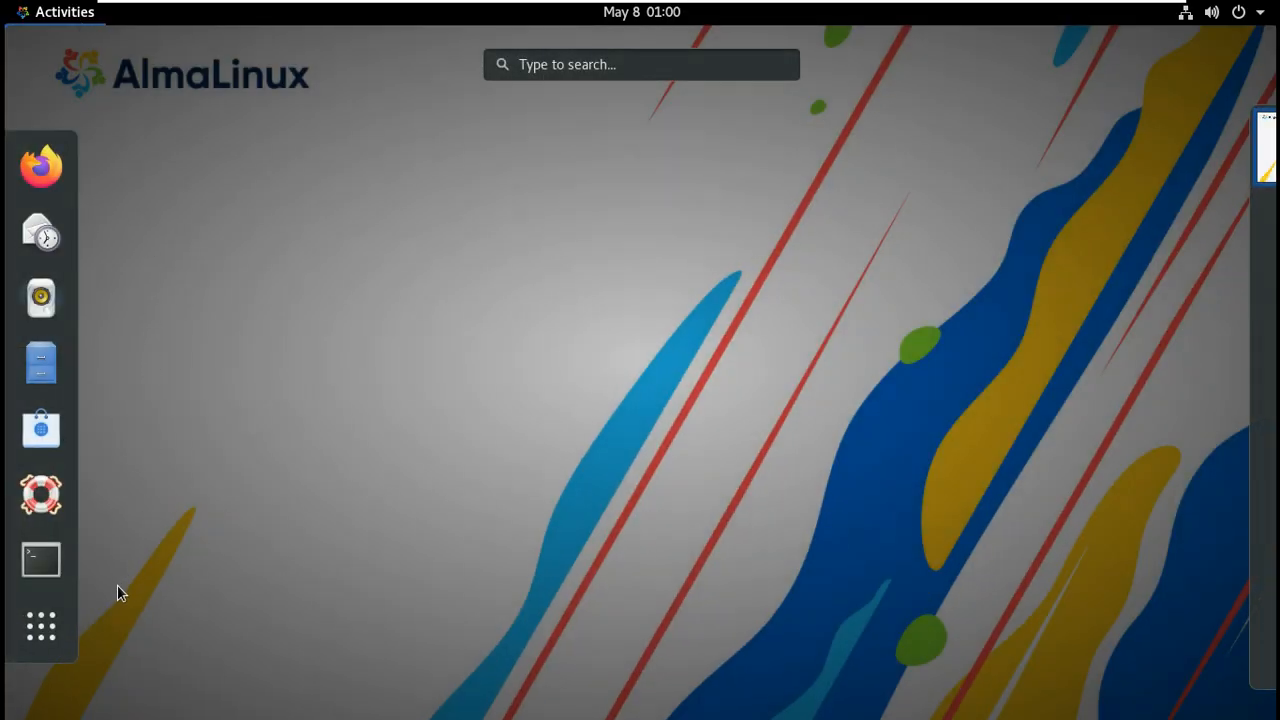
{"action": "left_click", "coordinate": [57, 627]}
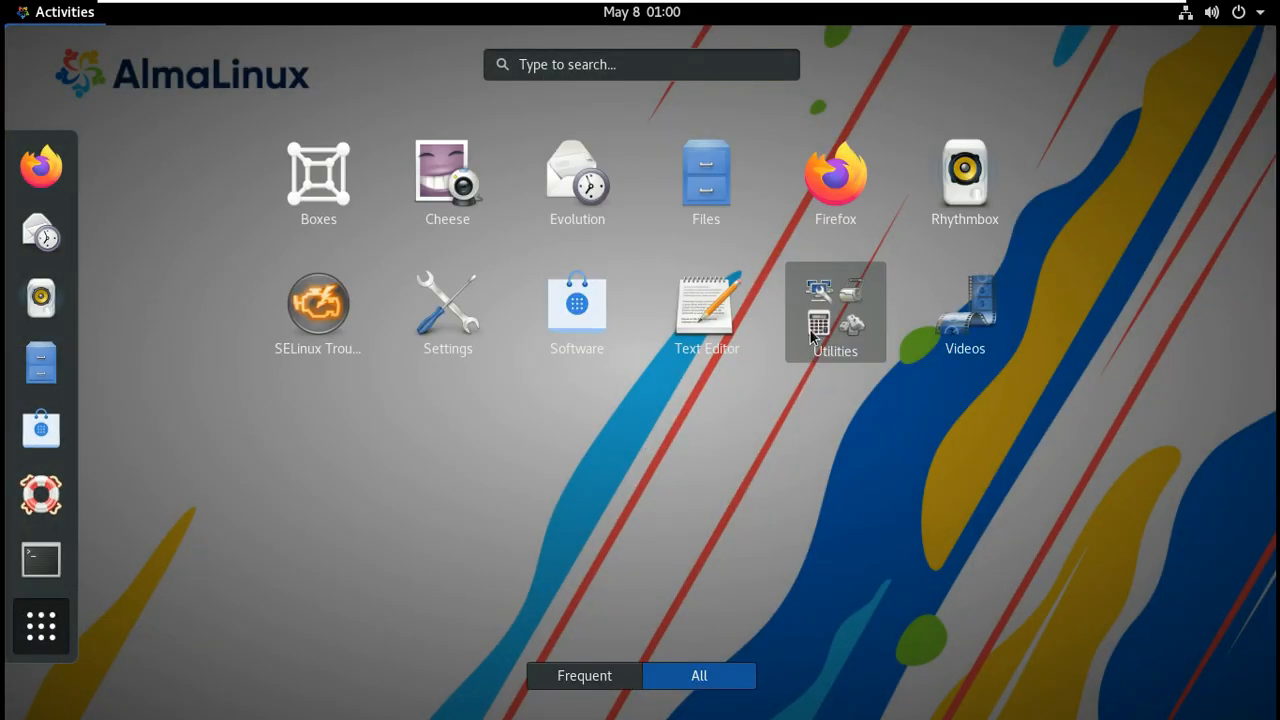
{"action": "left_click", "coordinate": [860, 310]}
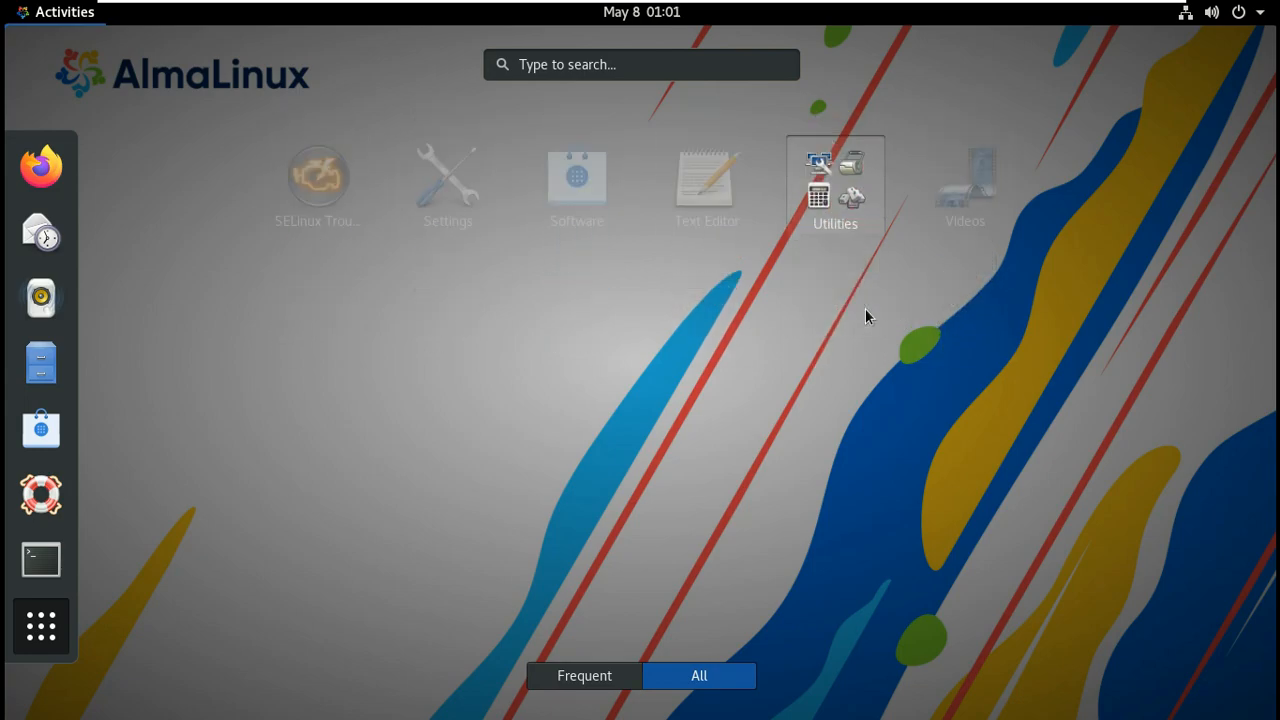
{"action": "left_click", "coordinate": [330, 564]}
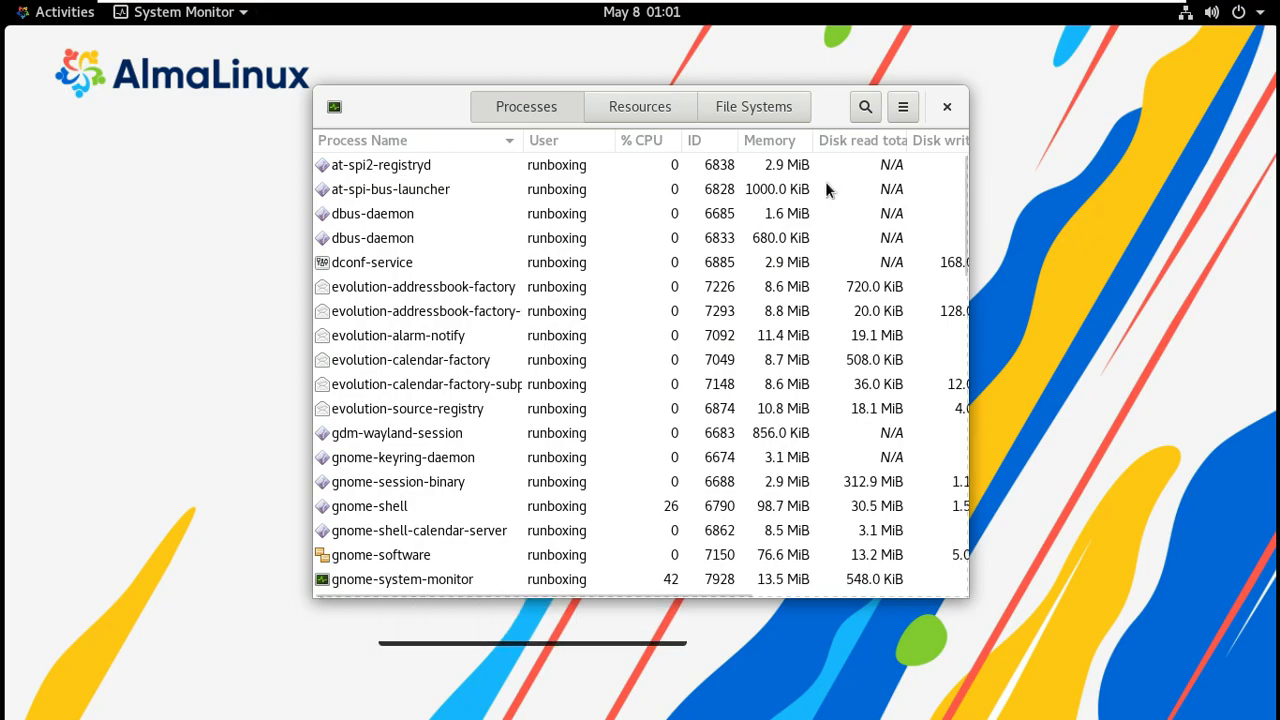
Toggle the process list between all users and own processes, maximise, and scroll through it.
{"action": "left_click", "coordinate": [903, 106]}
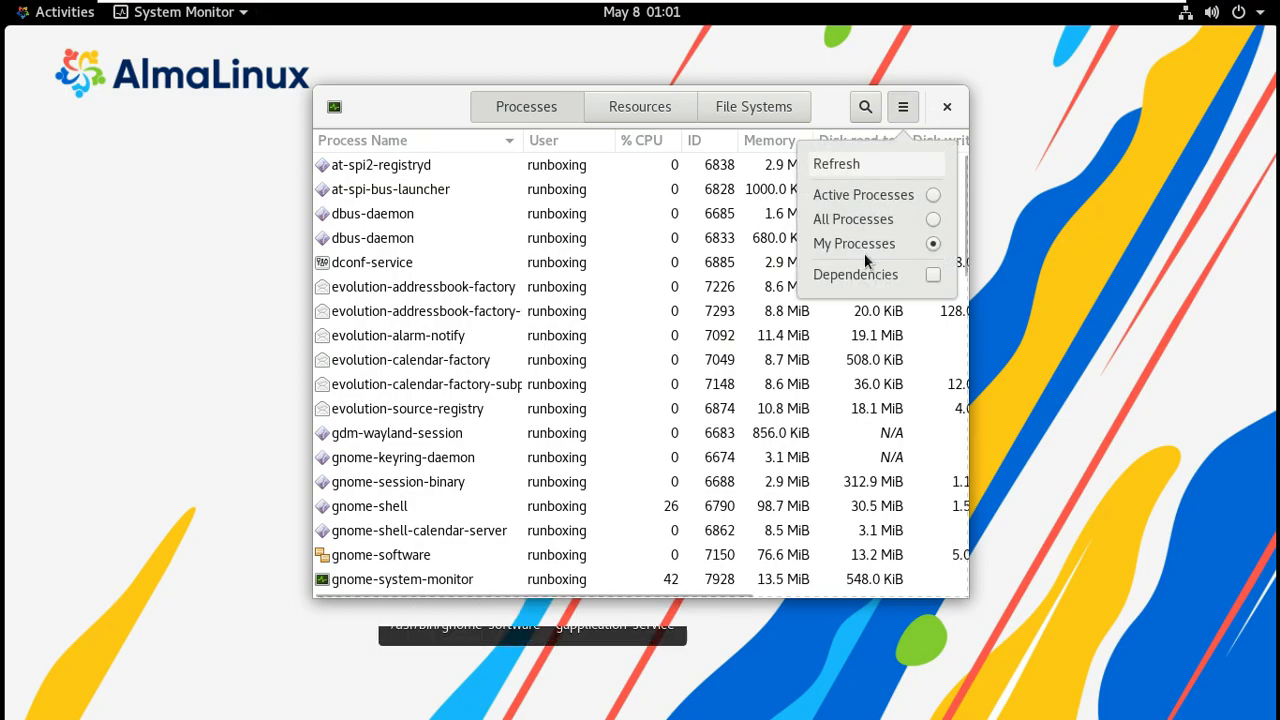
{"action": "left_click", "coordinate": [932, 219]}
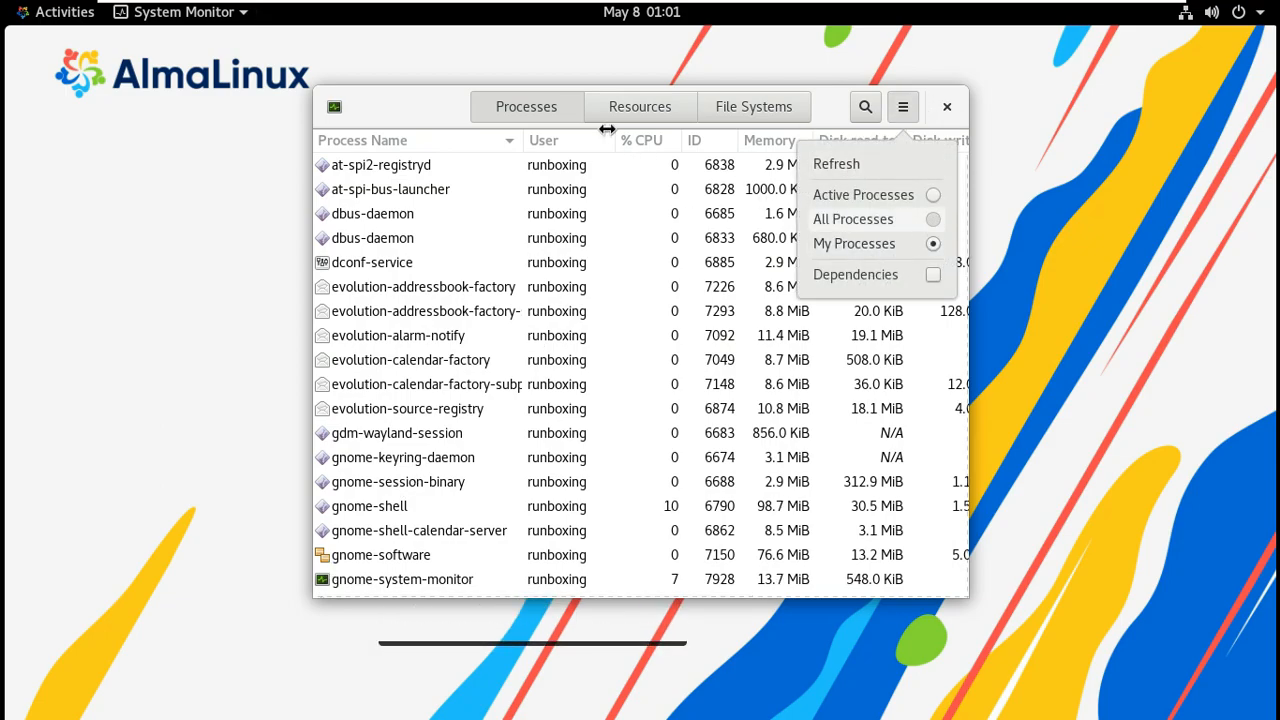
{"action": "left_click", "coordinate": [933, 243]}
{"action": "double_click", "coordinate": [440, 122]}
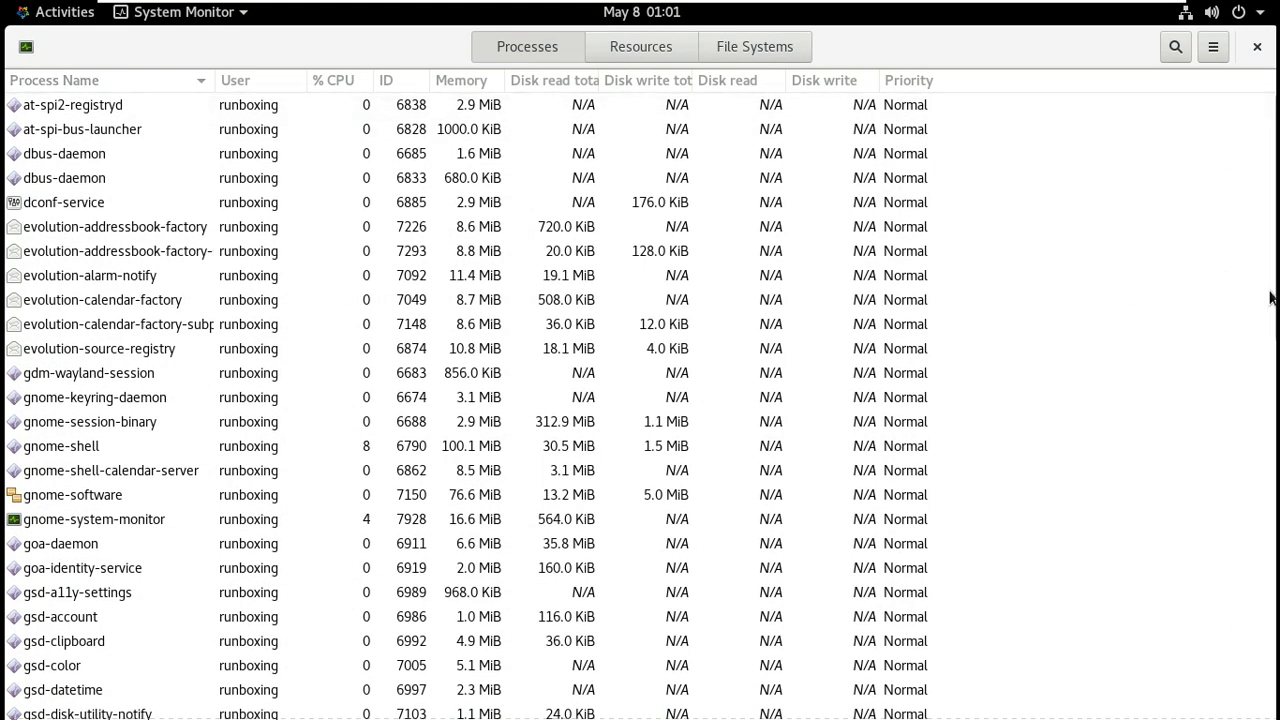
{"action": "scroll", "coordinate": [1268, 291], "scroll_direction": "down", "scroll_amount": 5}
{"action": "scroll", "coordinate": [1273, 695], "scroll_direction": "down", "scroll_amount": 10}
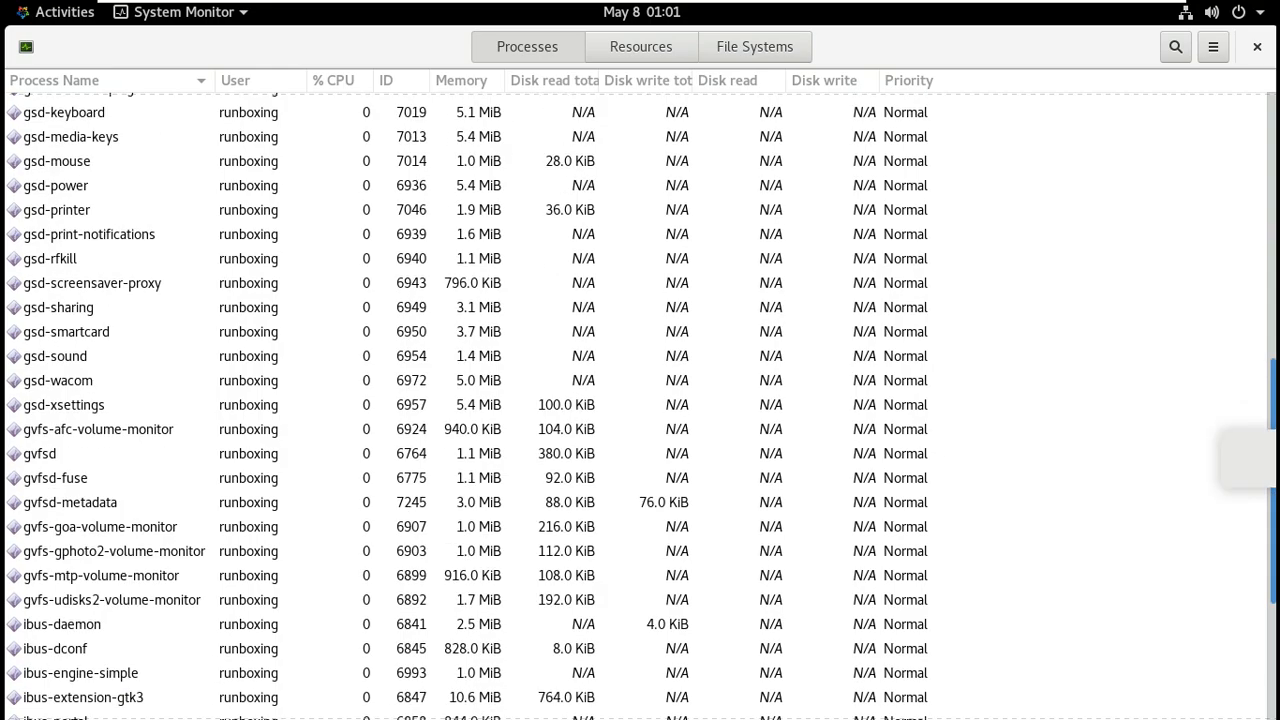
{"action": "left_click_drag", "start_coordinate": [1273, 695], "coordinate": [1221, 261]}
Change the CPU2 graph colour to green in the Resources view.
{"action": "left_click", "coordinate": [634, 48]}
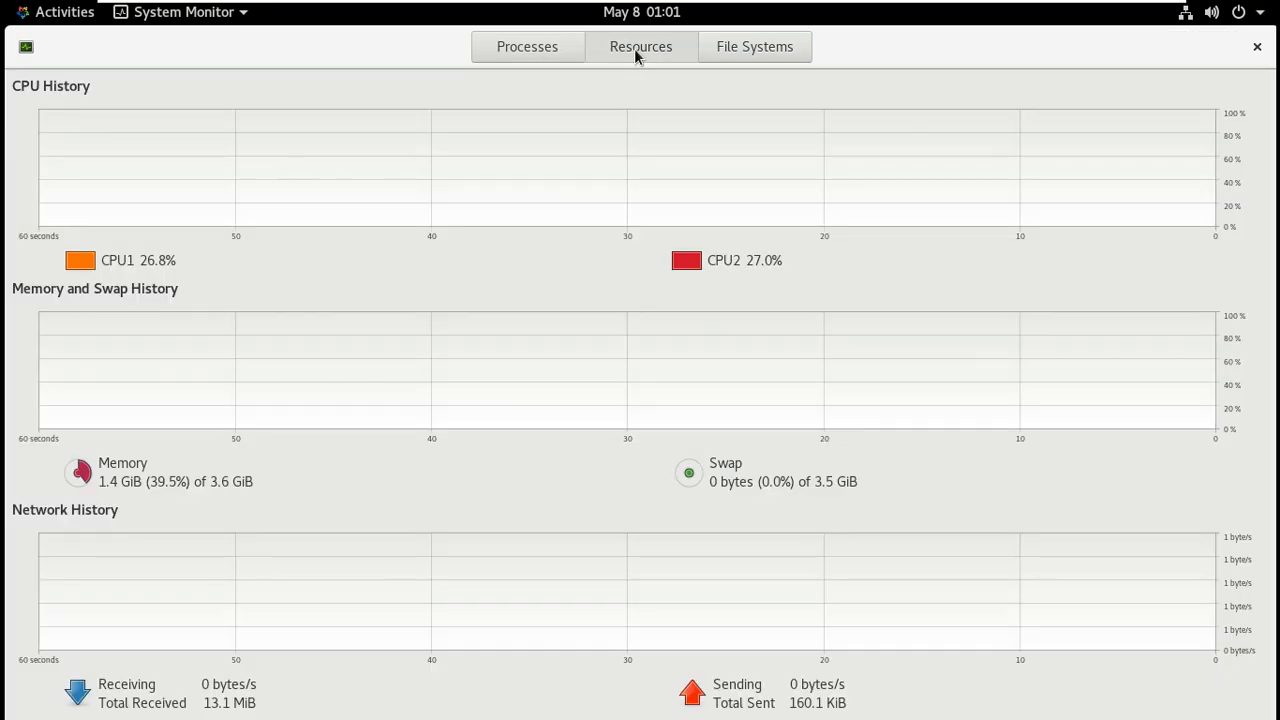
{"action": "left_click", "coordinate": [689, 265]}
{"action": "left_click", "coordinate": [594, 340]}
{"action": "left_click", "coordinate": [809, 266]}
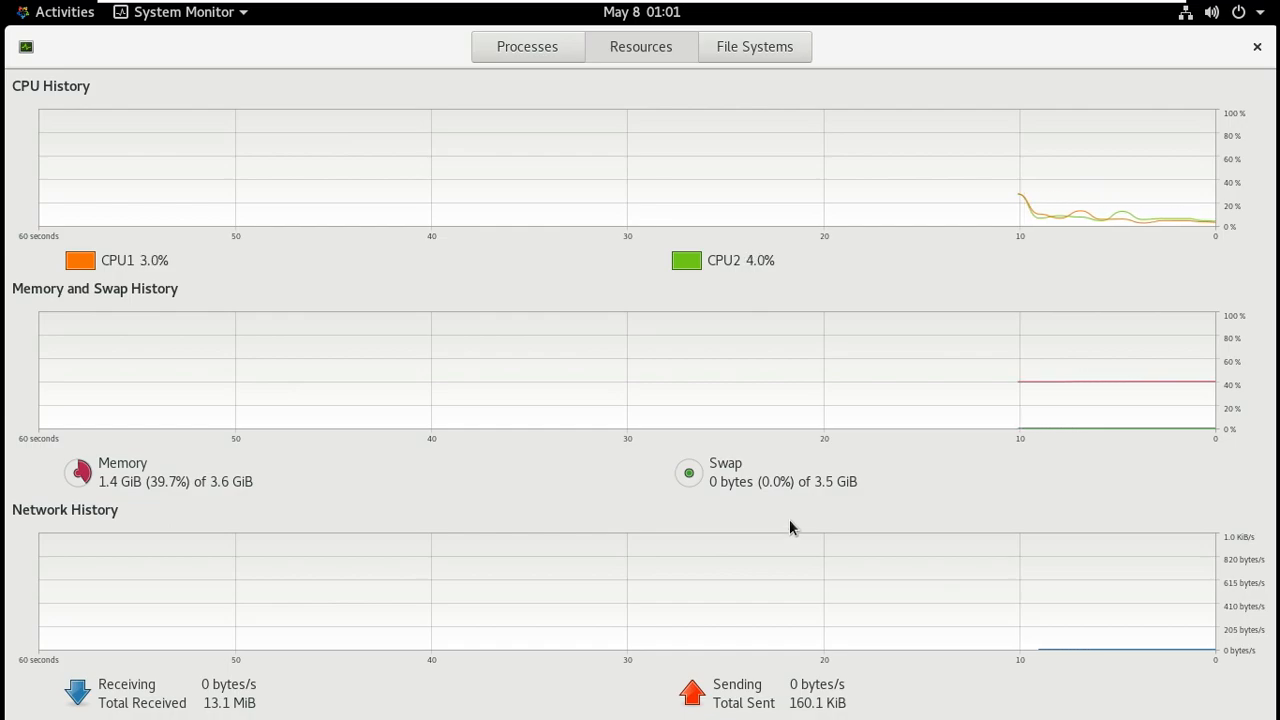
Check File Systems disk usage, close System Monitor and open the Activities overview.
{"action": "left_click", "coordinate": [777, 49]}
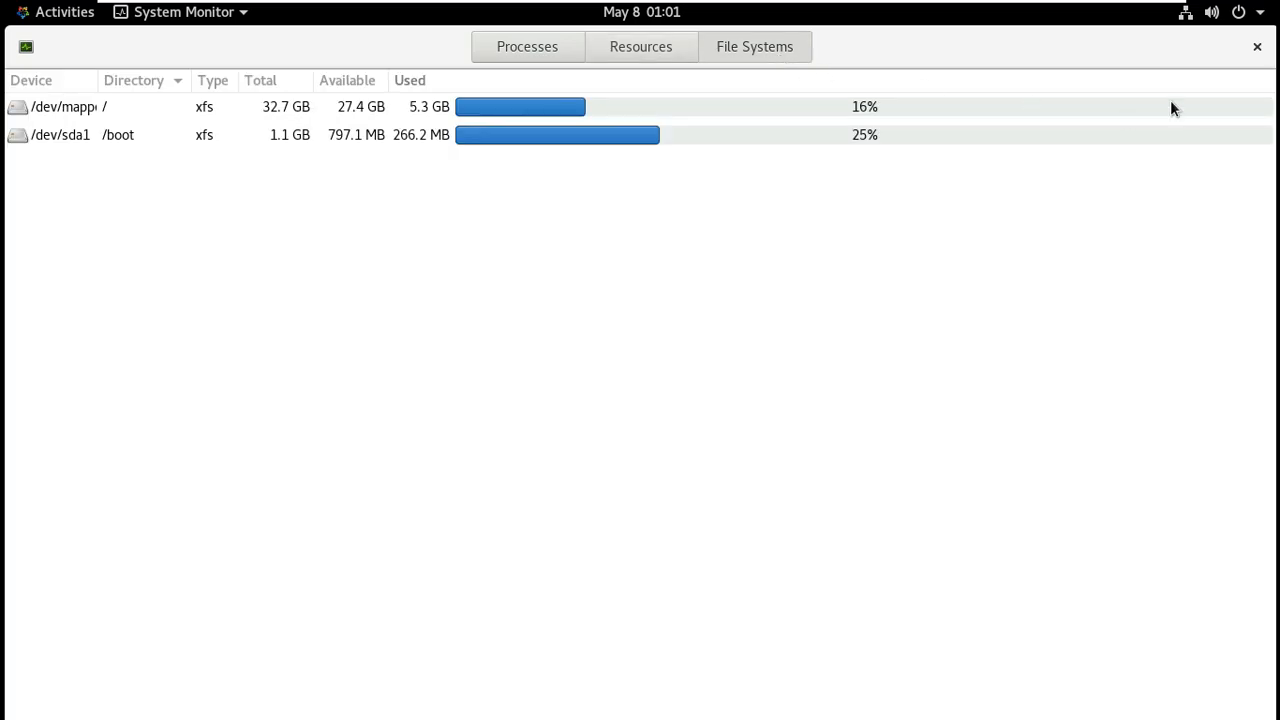
{"action": "left_click", "coordinate": [1257, 47]}
{"action": "right_click", "coordinate": [493, 192]}
{"action": "left_click", "coordinate": [239, 213]}
{"action": "left_click", "coordinate": [58, 13]}
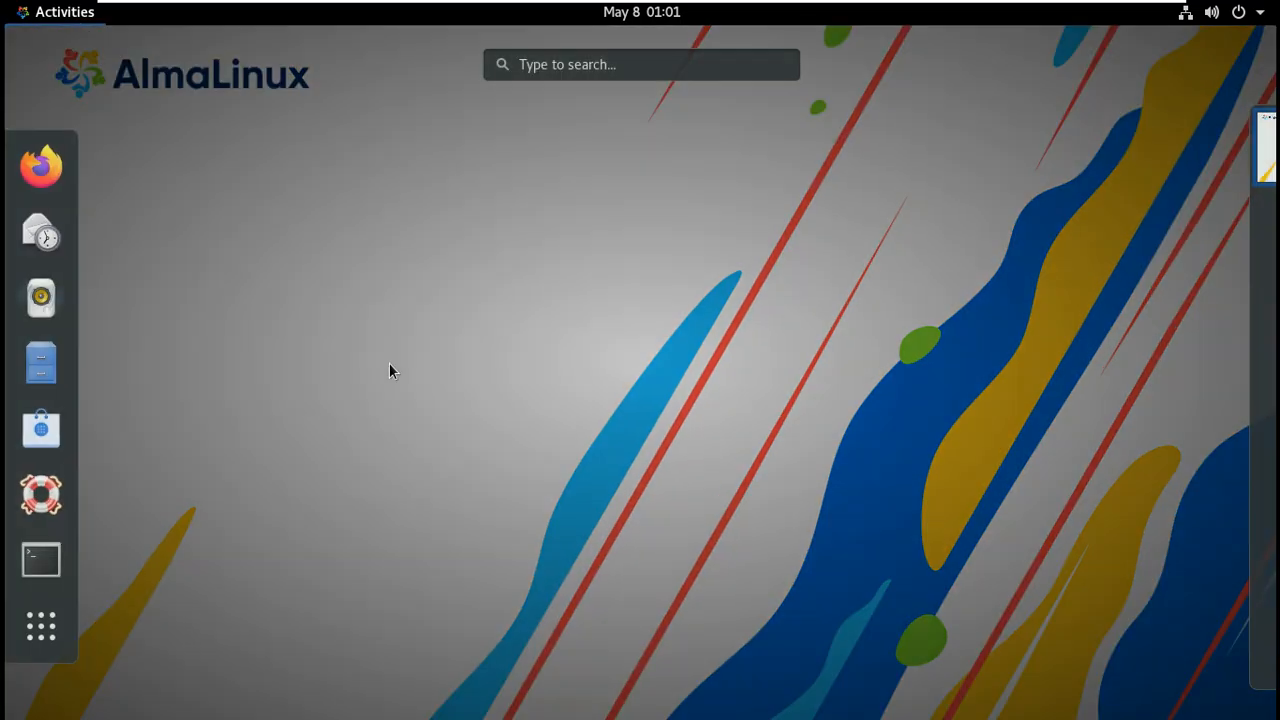
Open a maximised terminal and run neofetch.
{"action": "left_click", "coordinate": [42, 561]}
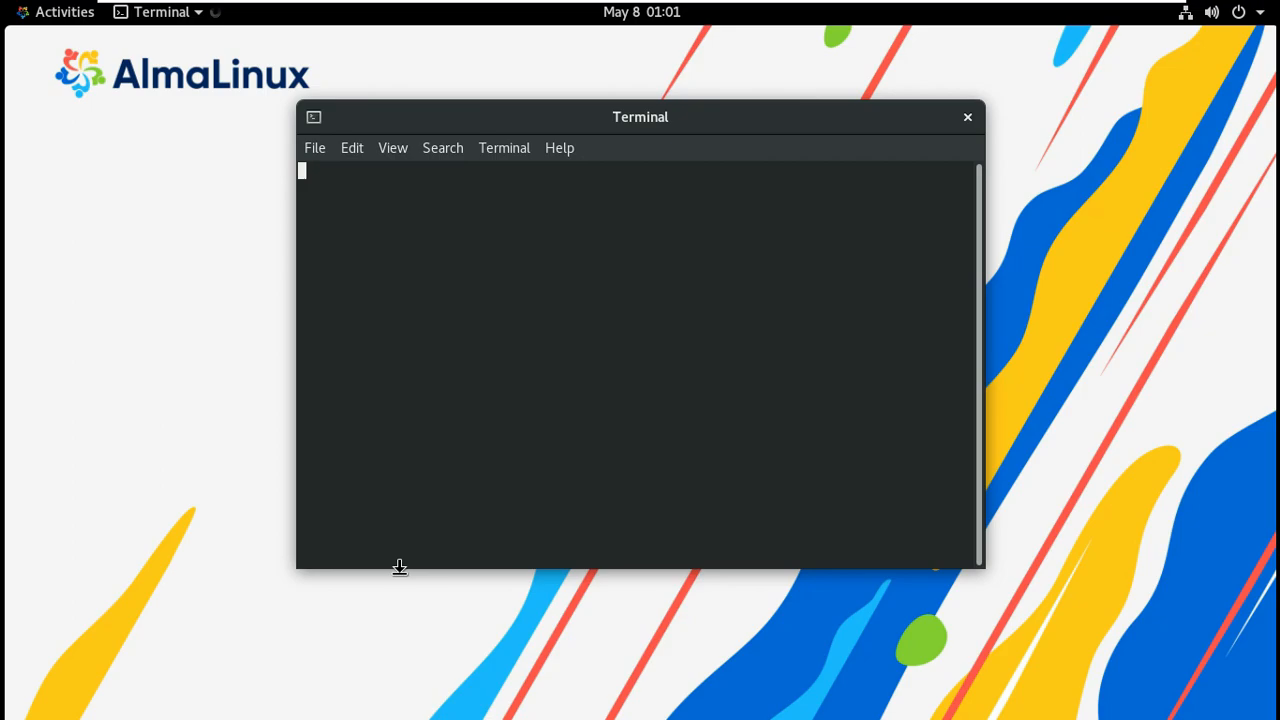
{"action": "double_click", "coordinate": [789, 121]}
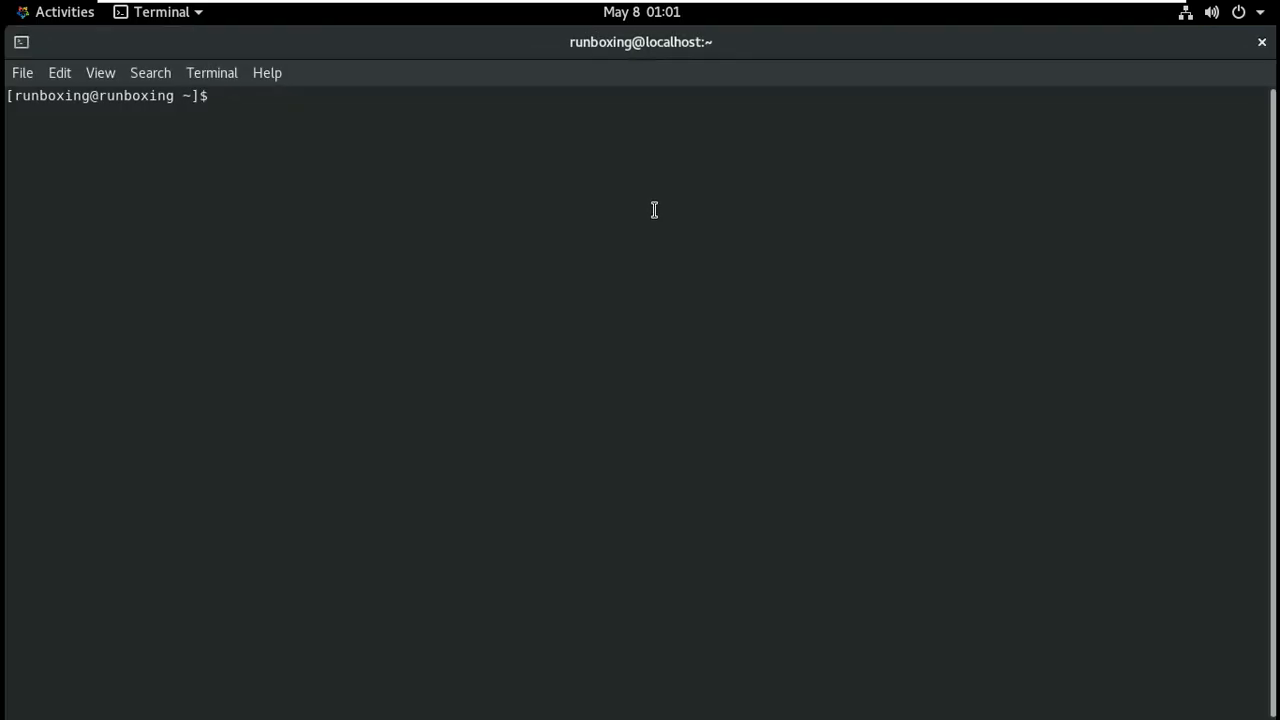
{"action": "type", "text": "neofetch"}
{"action": "key", "text": "Return"}
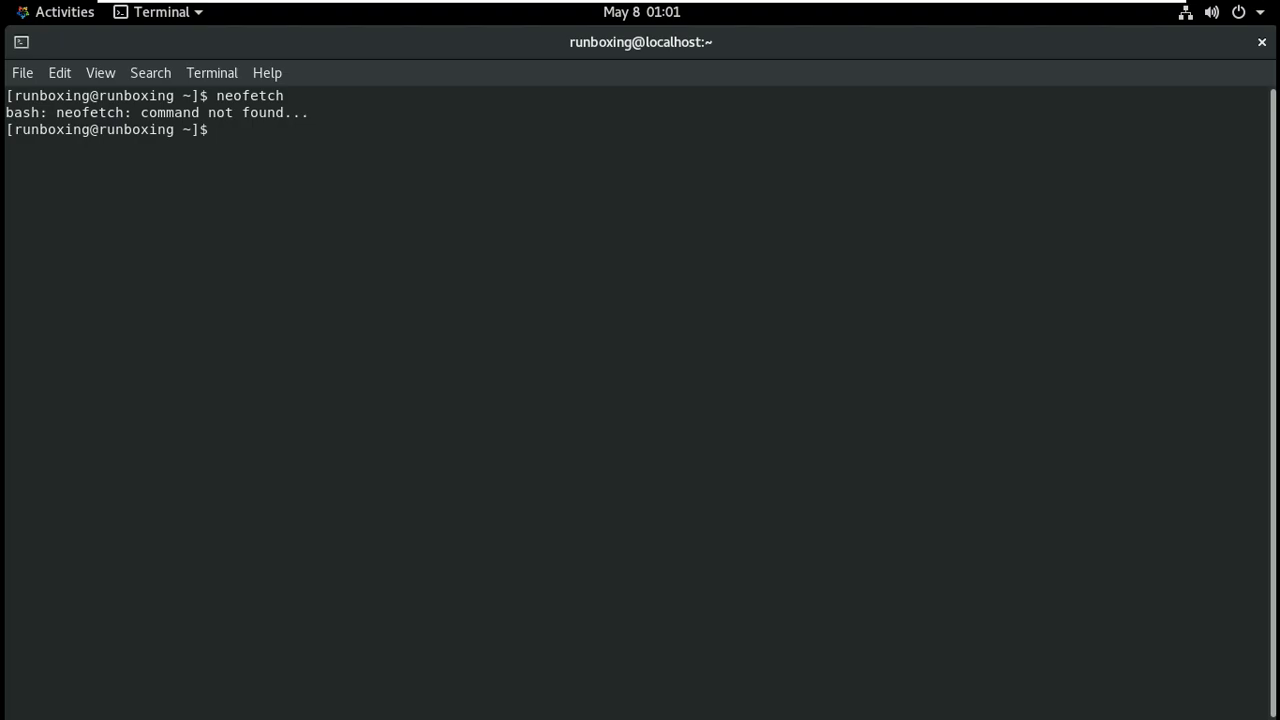
Print kernel details with uname -a, uname, -r, -s, -v, -i, -o and -n.
{"action": "type", "text": "uname -a"}
{"action": "key", "text": "Return"}
{"action": "type", "text": "uname"}
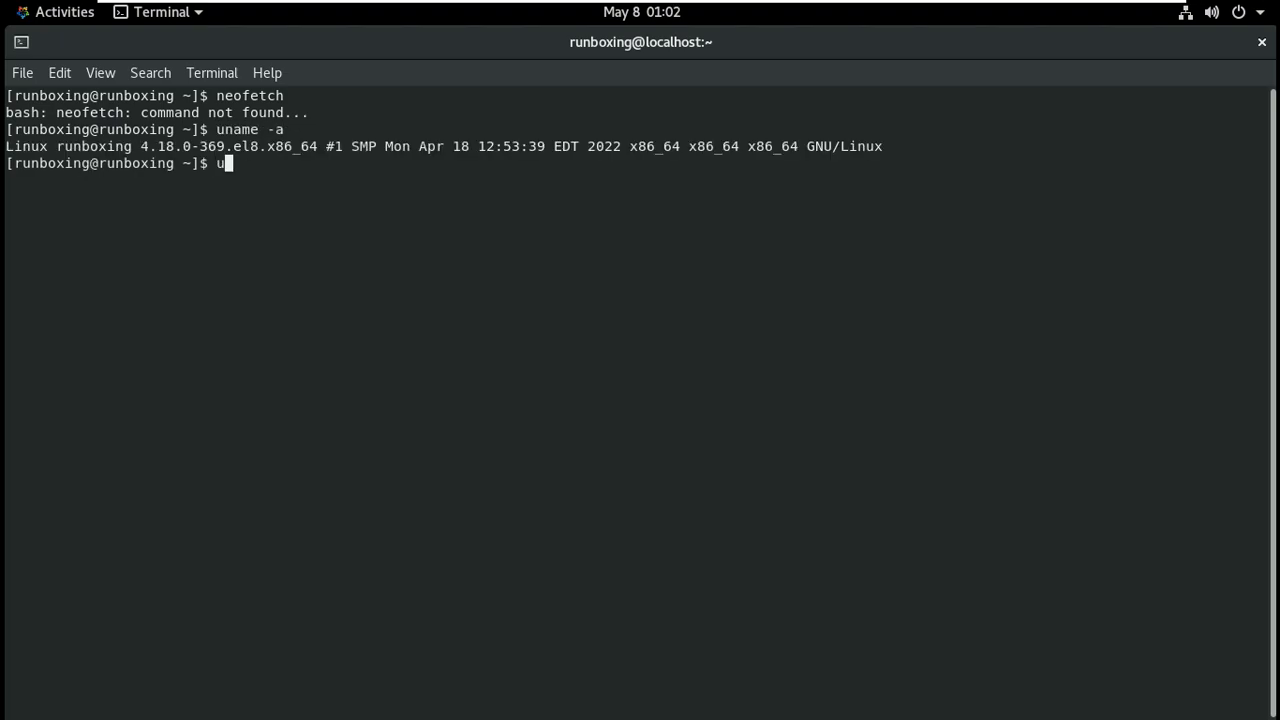
{"action": "key", "text": "Return"}
{"action": "type", "text": "uname -r"}
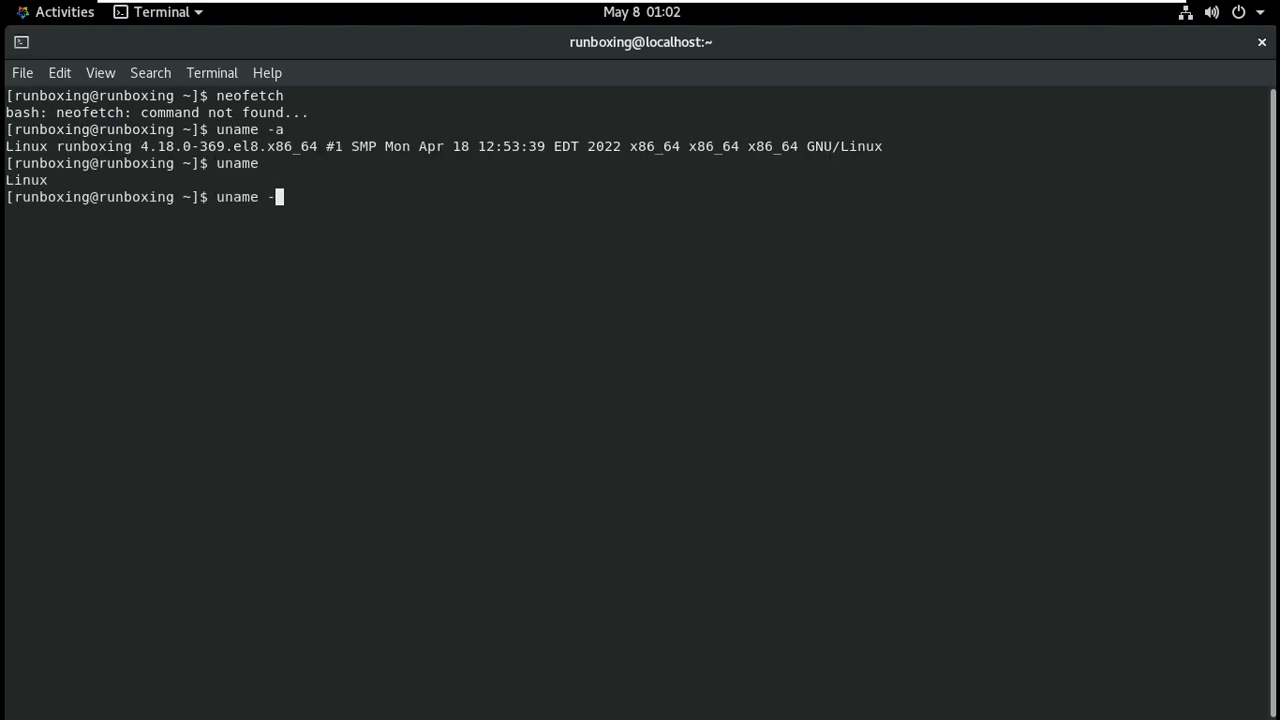
{"action": "key", "text": "Return"}
{"action": "type", "text": "uname -s"}
{"action": "key", "text": "Return"}
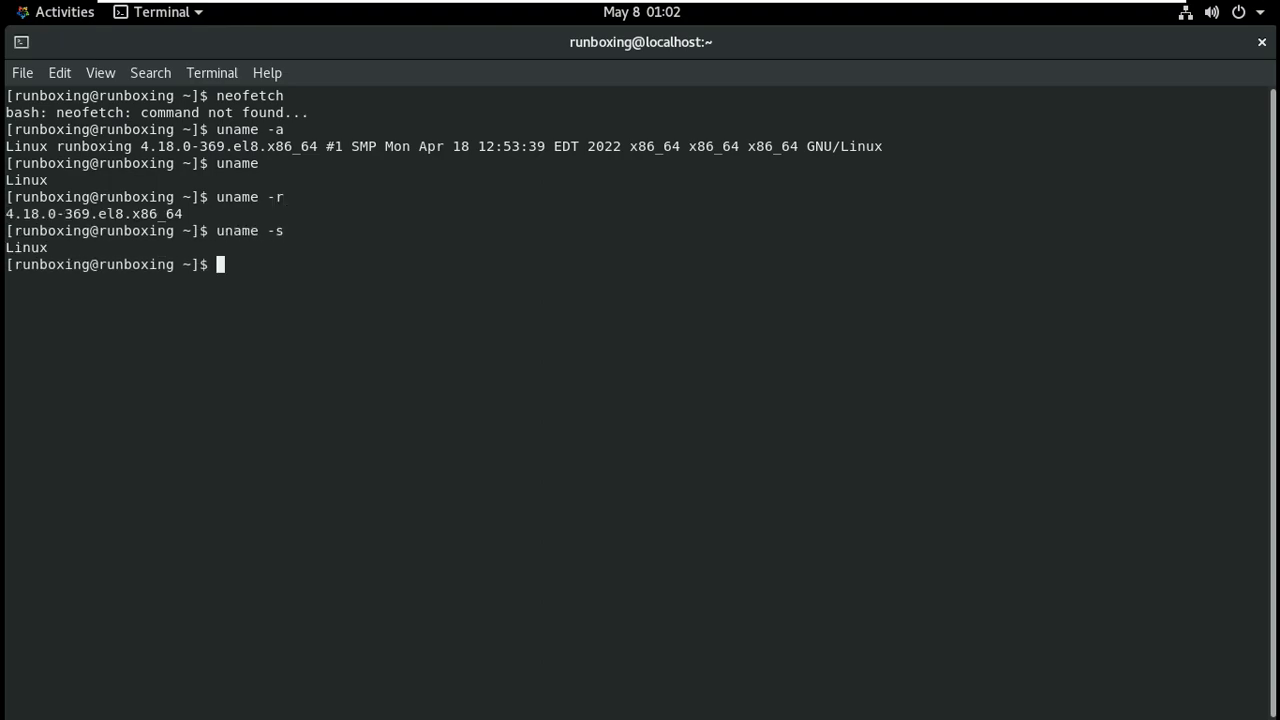
{"action": "type", "text": "uname -v"}
{"action": "key", "text": "Return"}
{"action": "type", "text": "uname -i"}
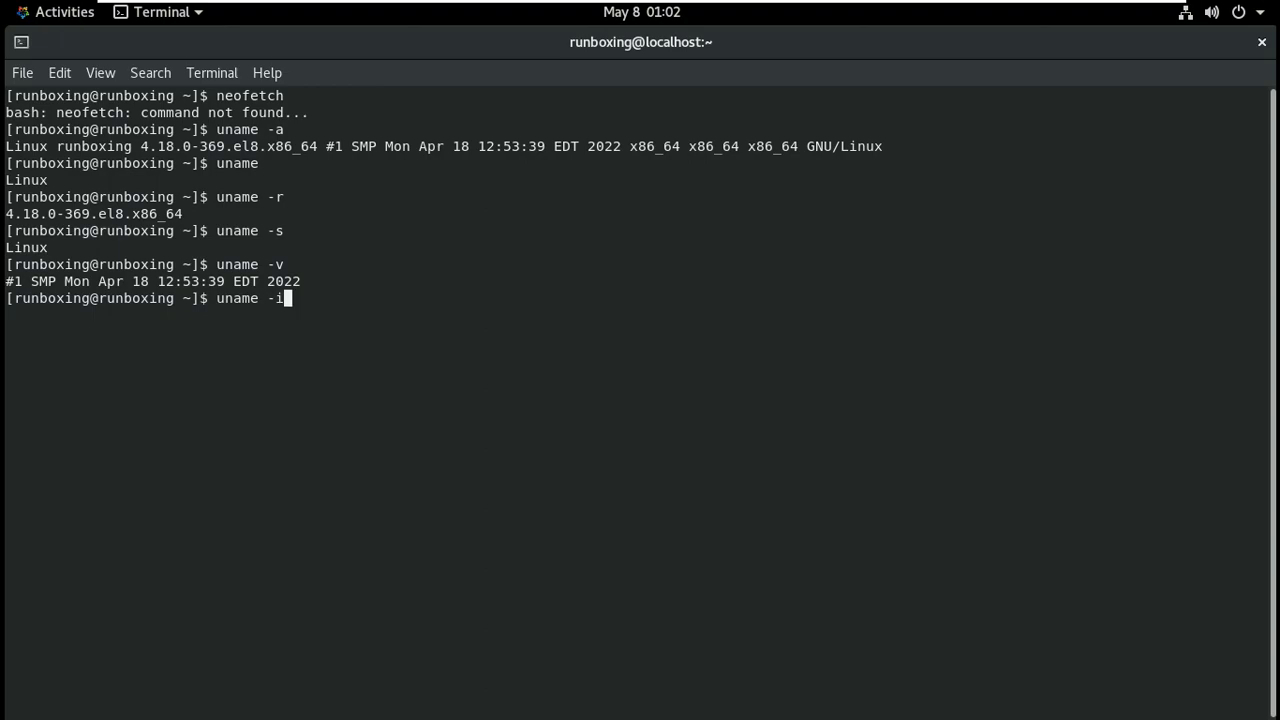
{"action": "key", "text": "Return"}
{"action": "type", "text": "uname -o"}
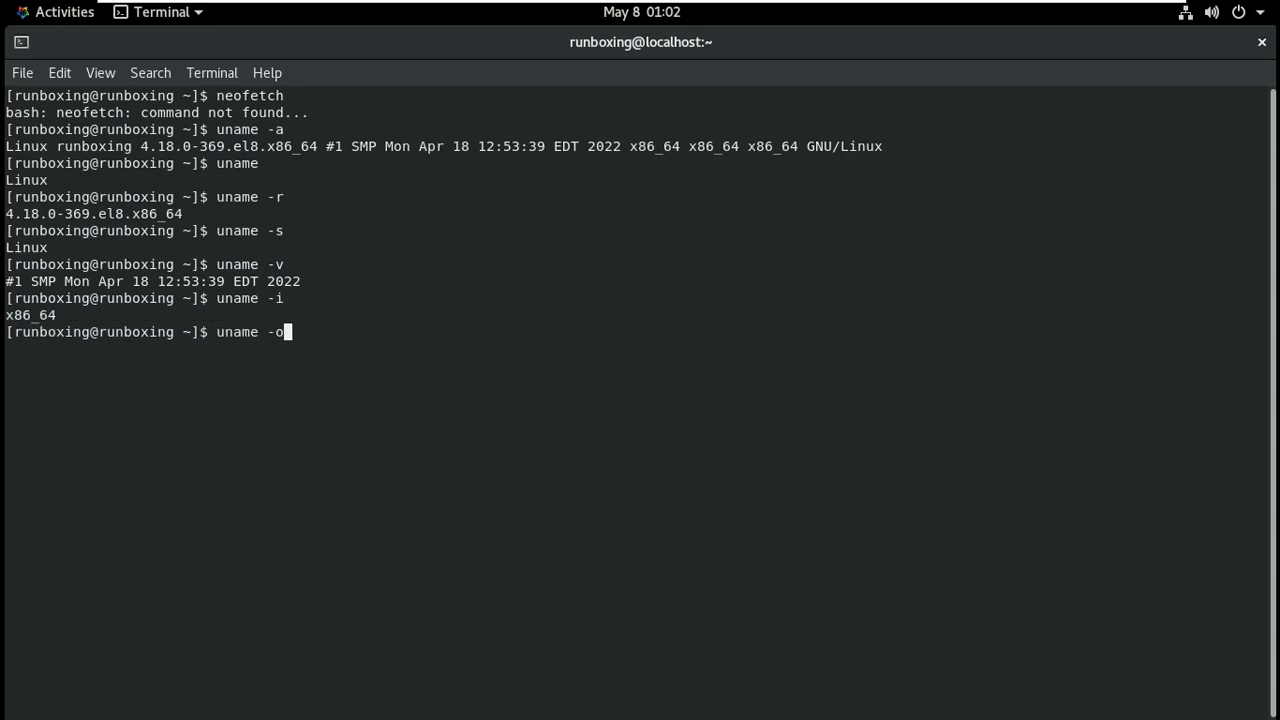
{"action": "key", "text": "Return"}
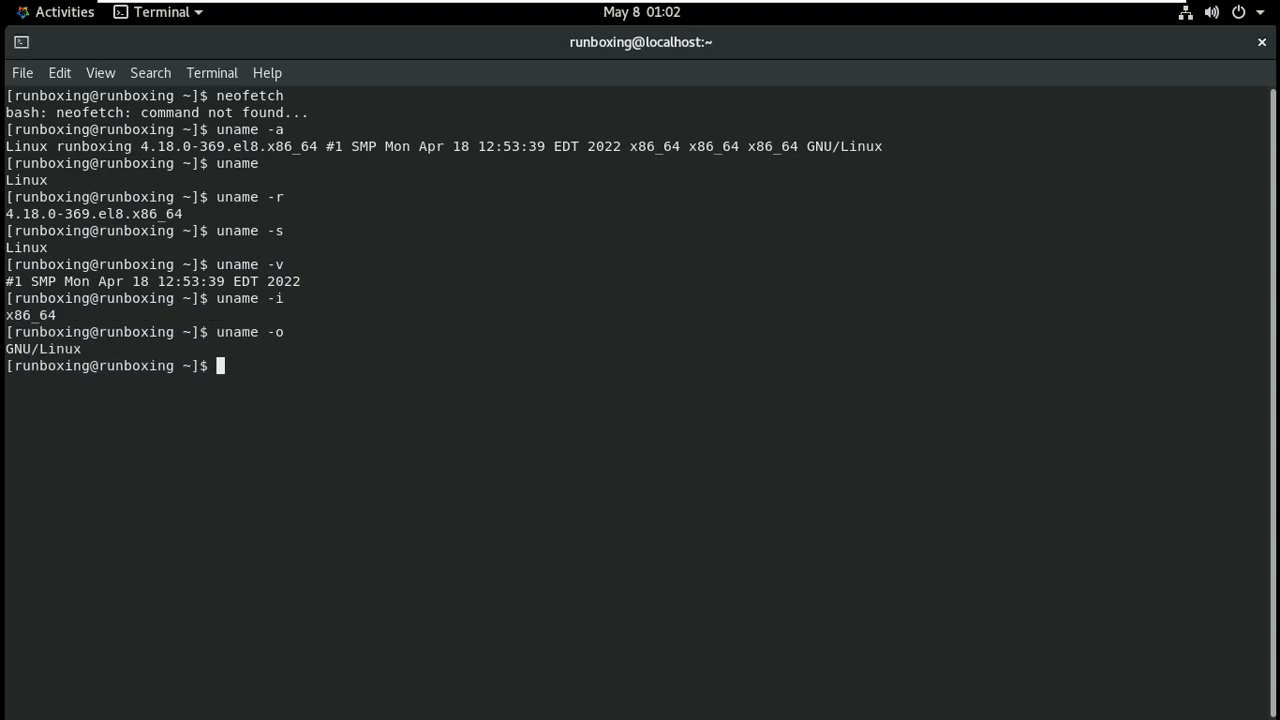
{"action": "type", "text": "uname -n"}
{"action": "key", "text": "Return"}
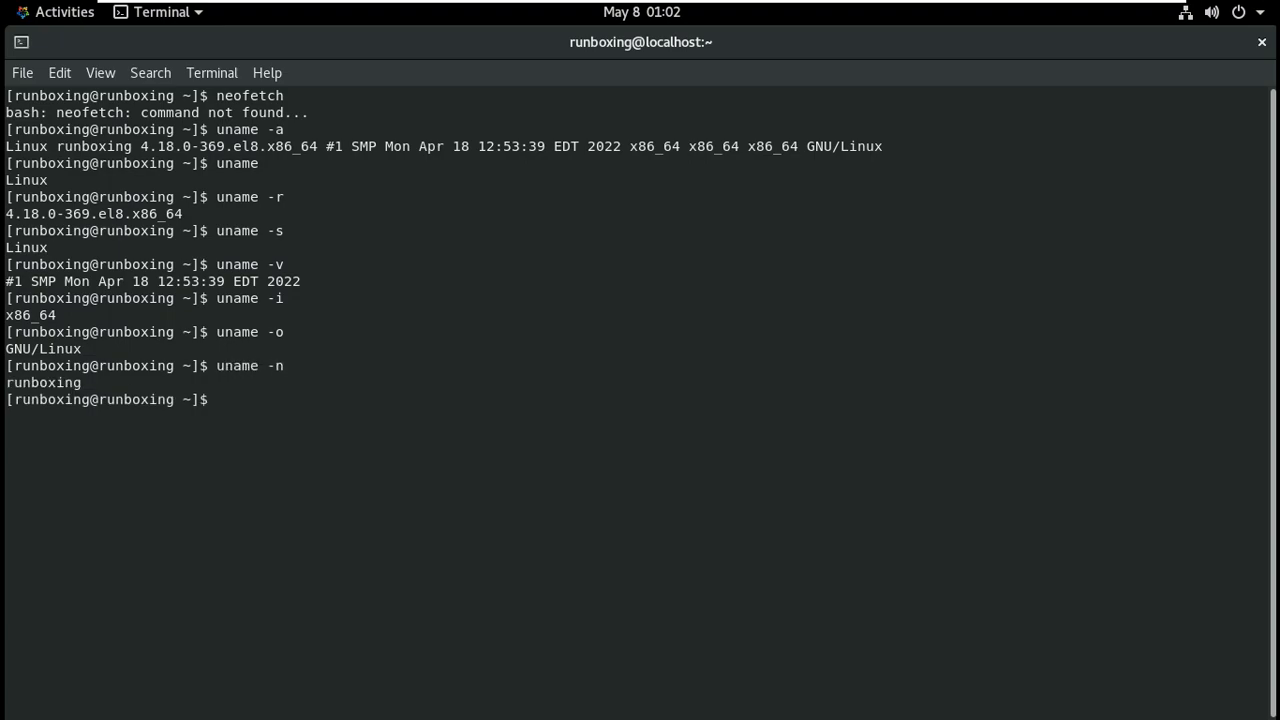
Run lscpu and lshw -short, review the output, then exit the terminal.
{"action": "type", "text": "lscpu"}
{"action": "key", "text": "Return"}
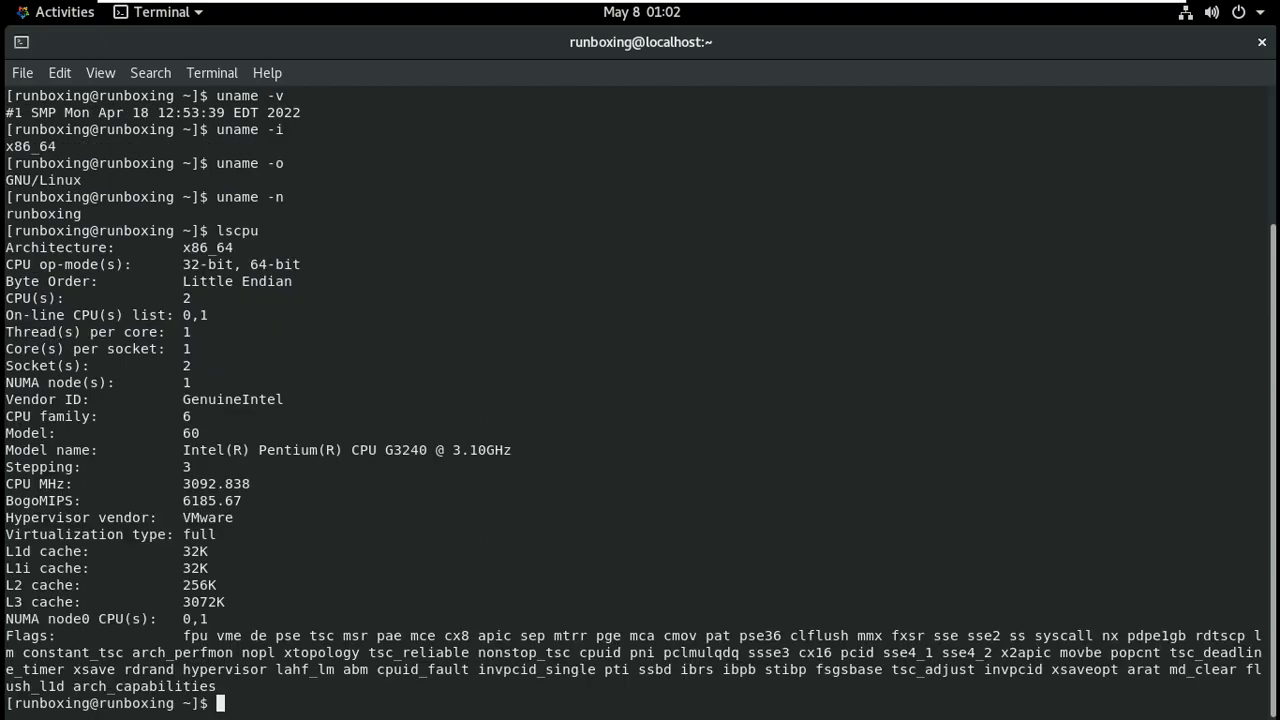
{"action": "type", "text": "lshw -short"}
{"action": "key", "text": "Return"}
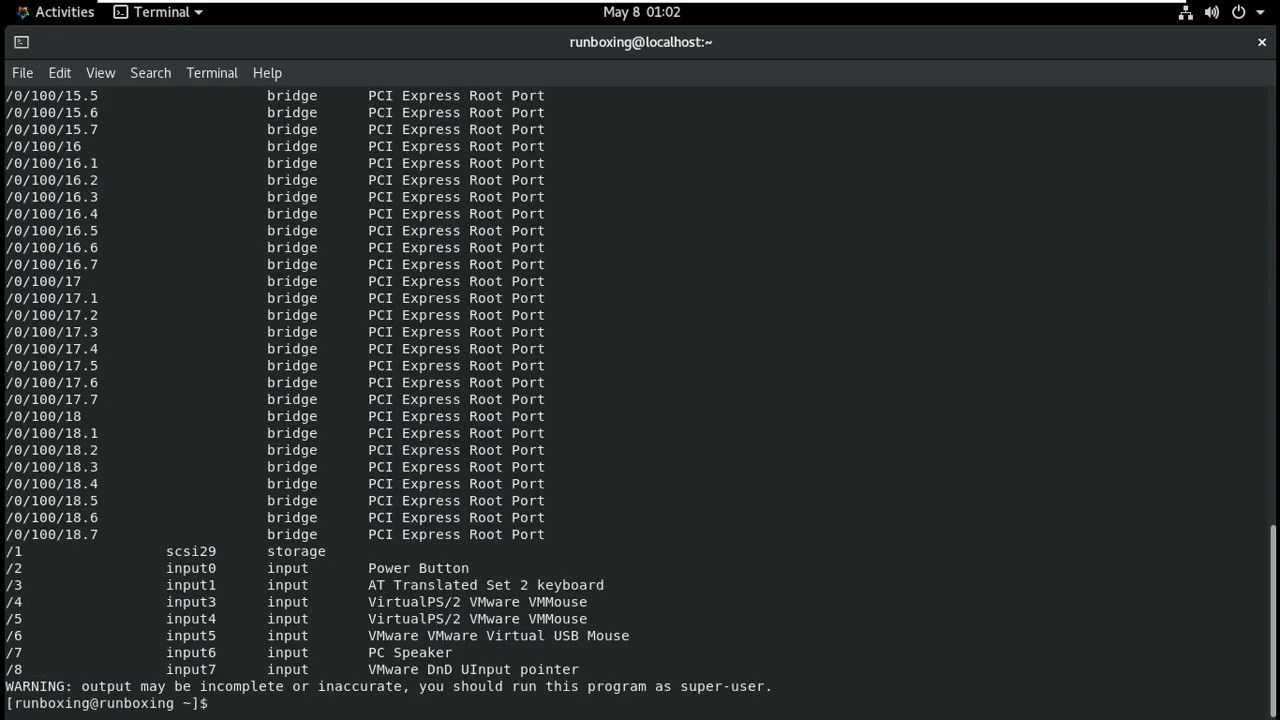
{"action": "scroll", "coordinate": [640, 405], "scroll_direction": "up", "scroll_amount": 20}
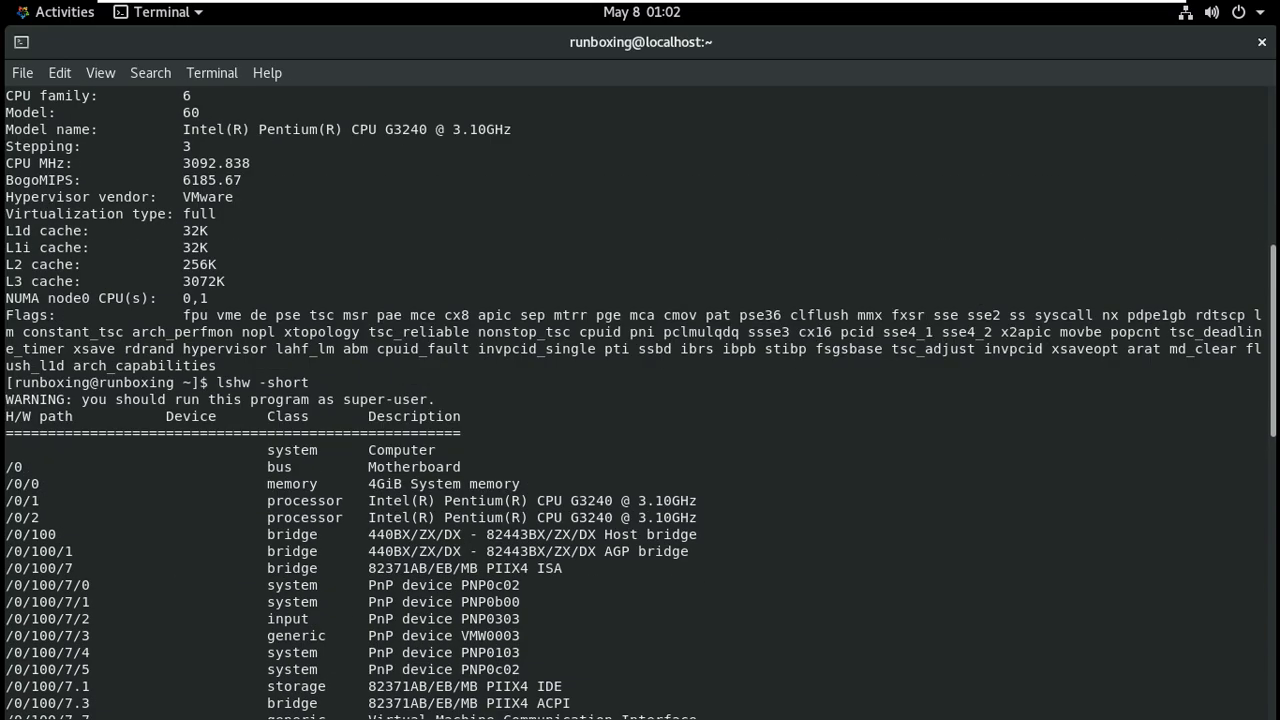
{"action": "scroll", "coordinate": [640, 405], "scroll_direction": "up", "scroll_amount": 1}
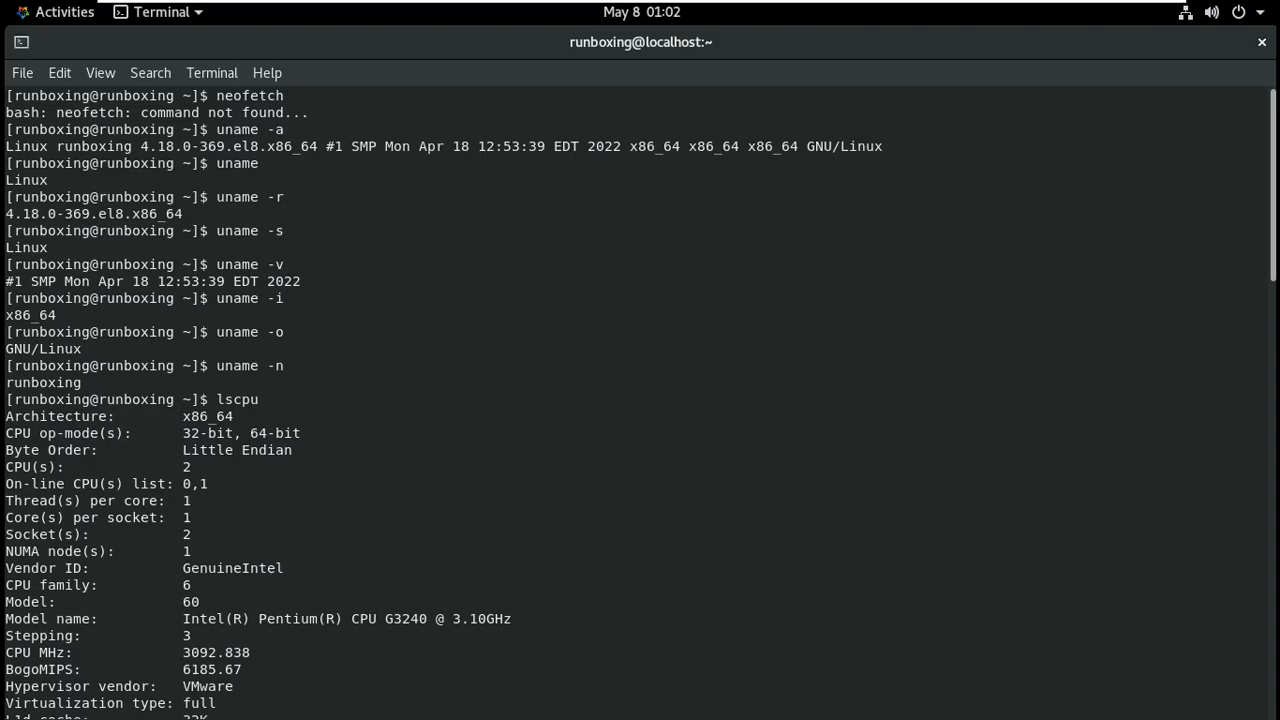
{"action": "scroll", "coordinate": [640, 405], "scroll_direction": "down", "scroll_amount": 17}
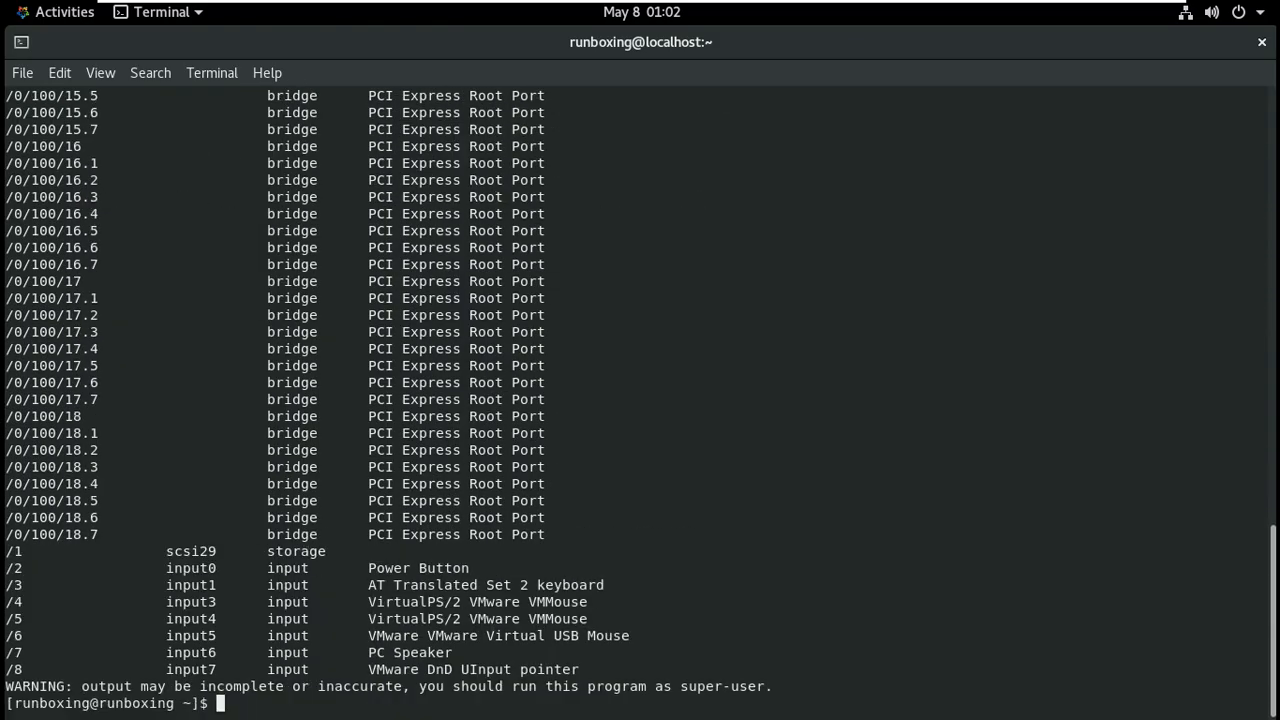
{"action": "type", "text": "xit"}
{"action": "key", "text": "Return"}
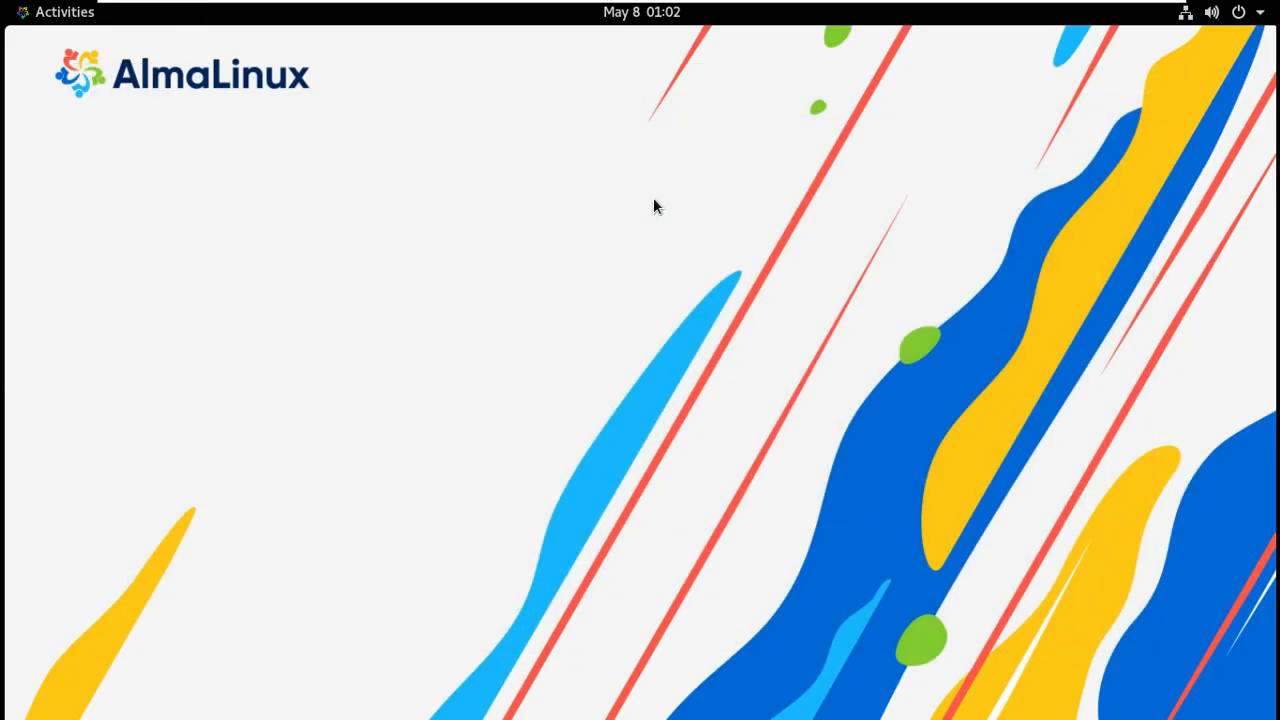
Open Files on the Home folder, view its sort options, close it and reopen Activities.
{"action": "left_click", "coordinate": [84, 21]}
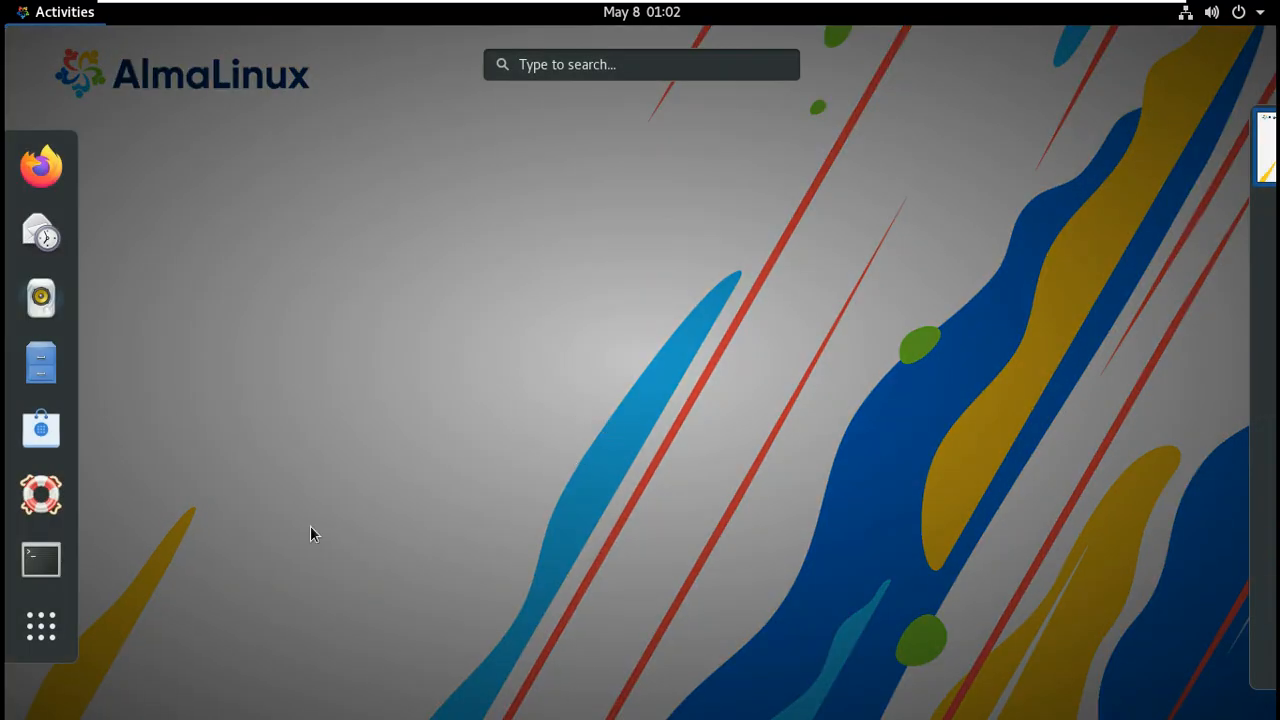
{"action": "left_click", "coordinate": [55, 366]}
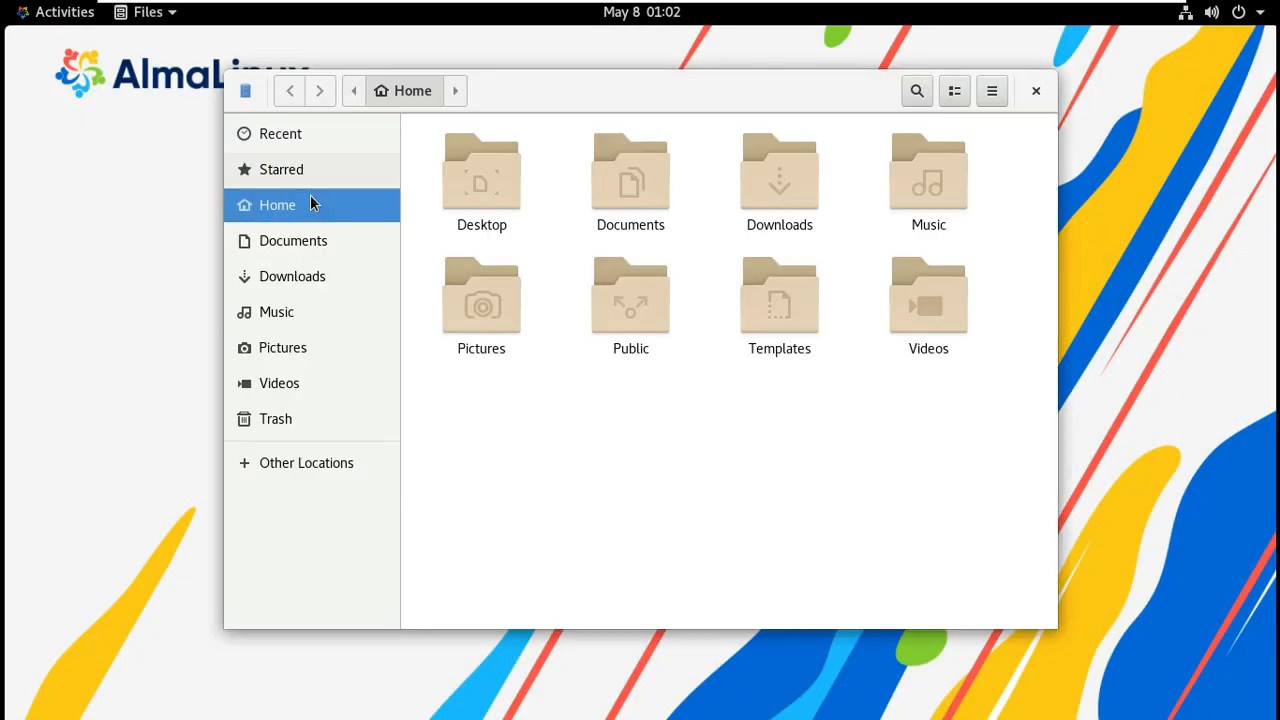
{"action": "left_click", "coordinate": [992, 90]}
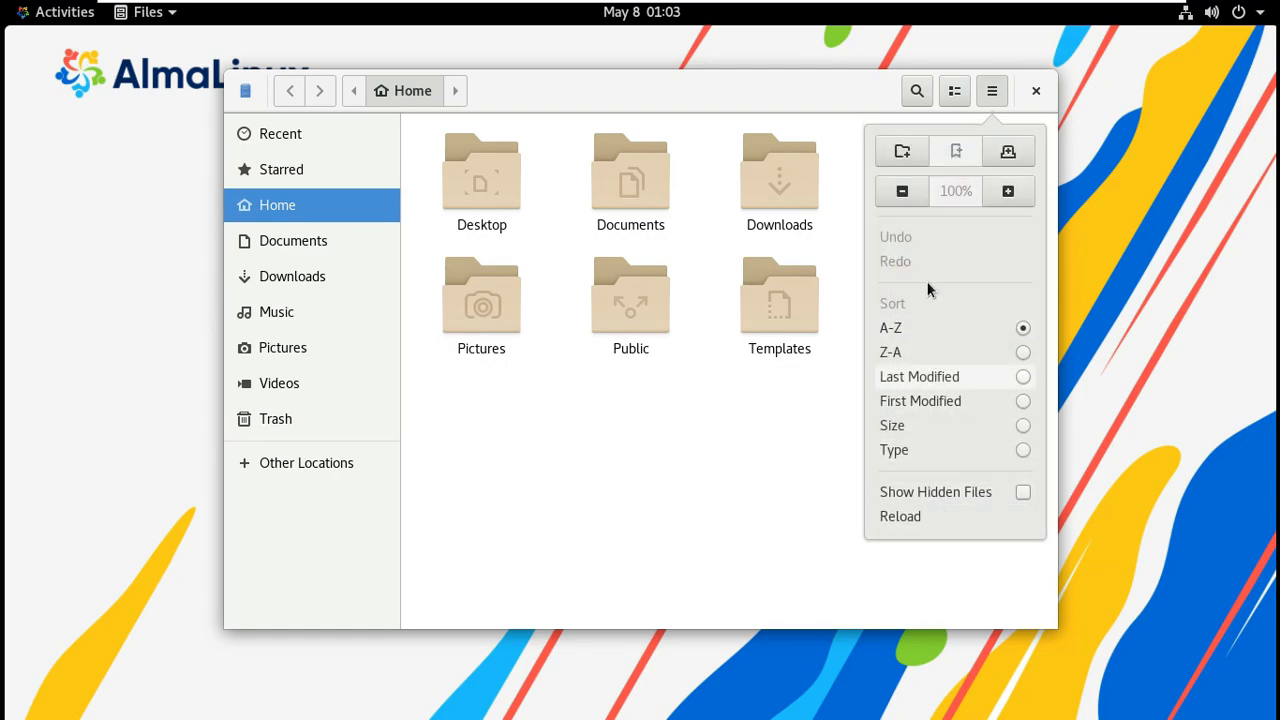
{"action": "left_click", "coordinate": [718, 518]}
{"action": "left_click", "coordinate": [1036, 91]}
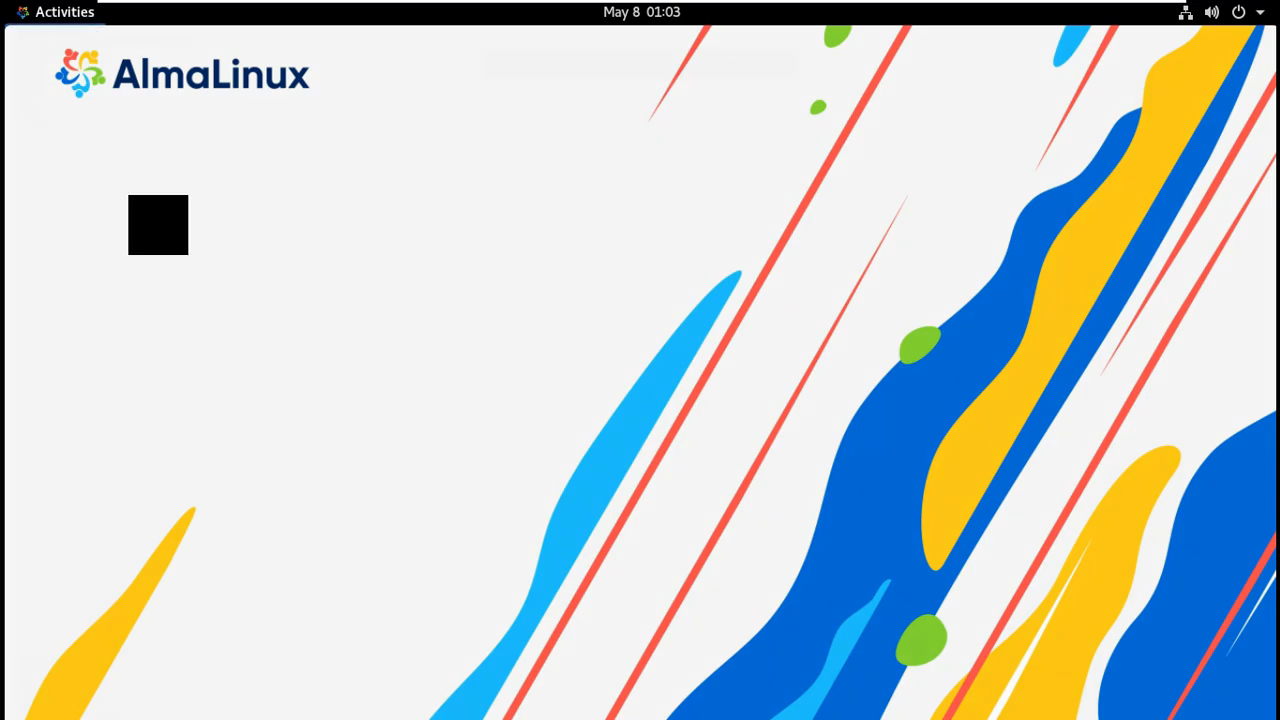
{"action": "left_click", "coordinate": [85, 15]}
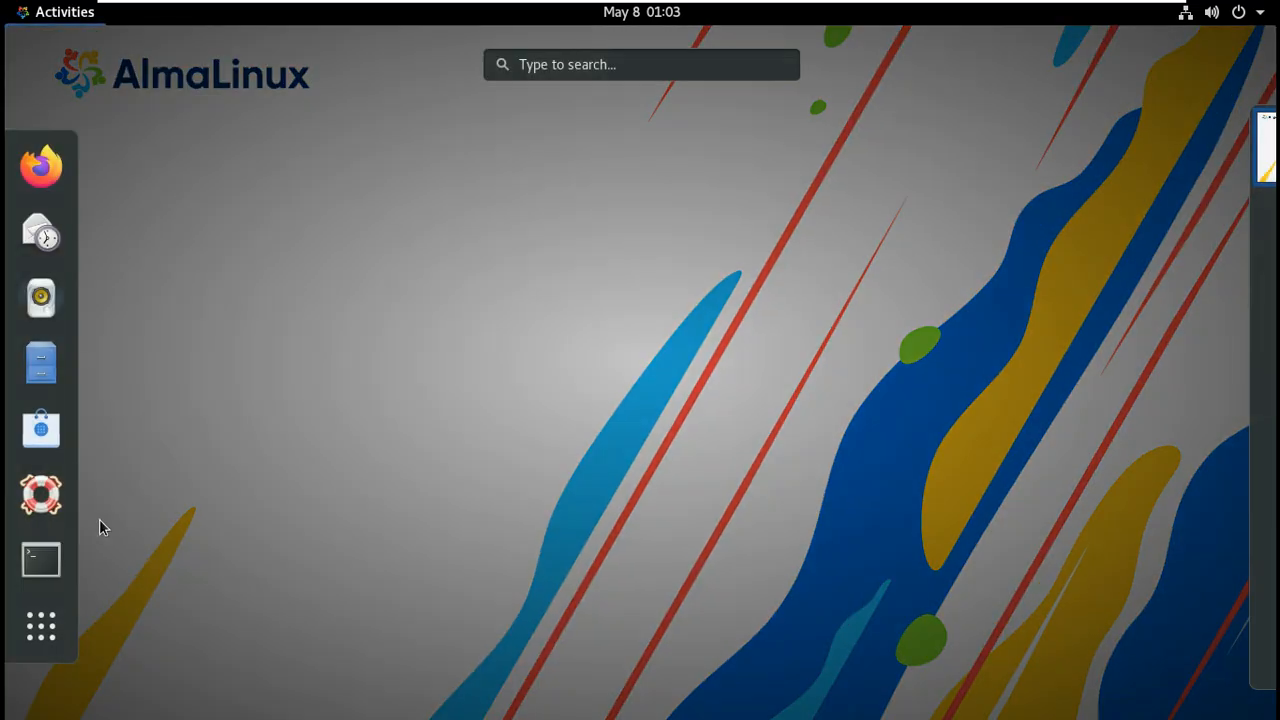
Launch GNOME Software, dismiss the welcome dialog, and check its About version 3.36.1.
{"action": "left_click", "coordinate": [62, 431]}
{"action": "left_click", "coordinate": [638, 522]}
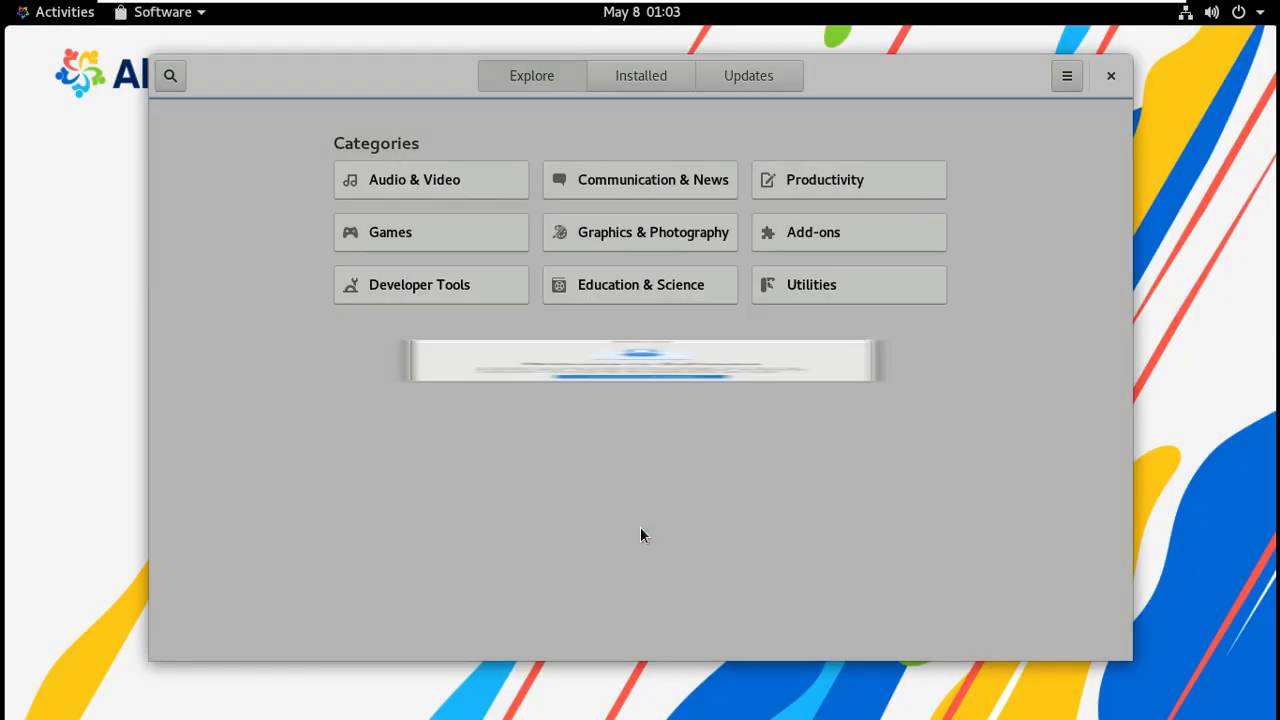
{"action": "left_click", "coordinate": [1066, 80]}
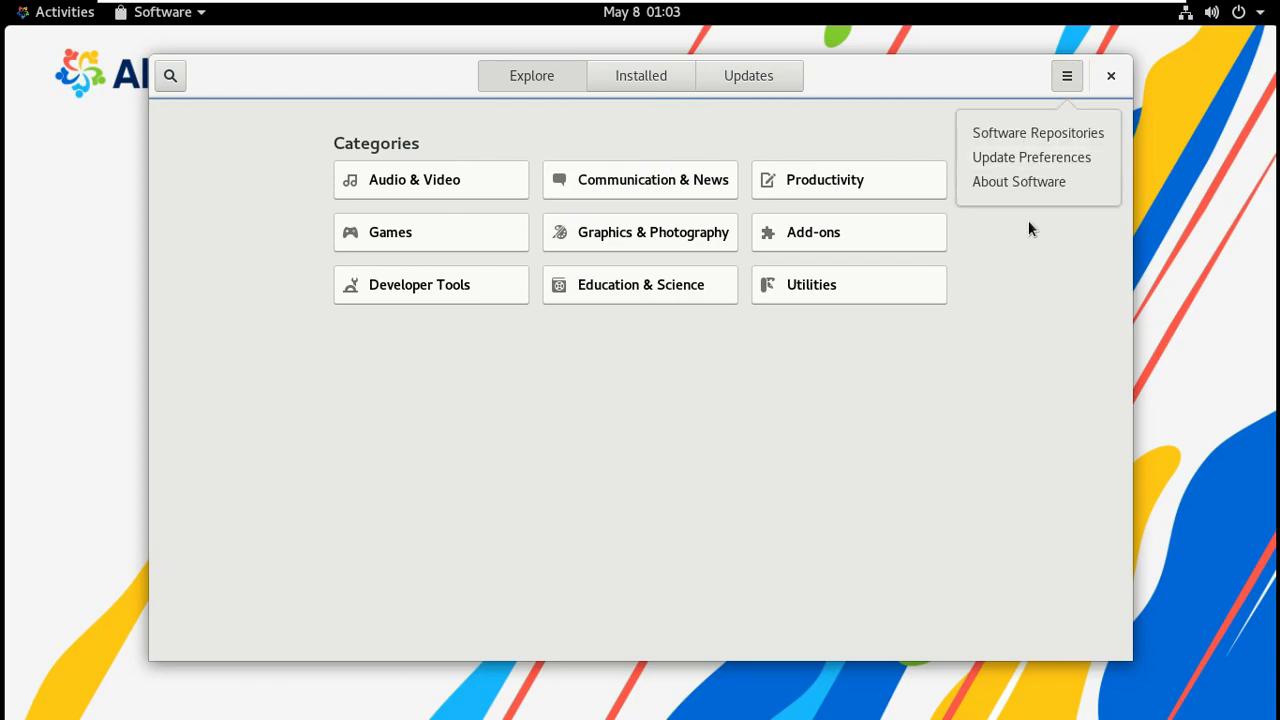
{"action": "left_click", "coordinate": [1004, 184]}
{"action": "double_click", "coordinate": [664, 416]}
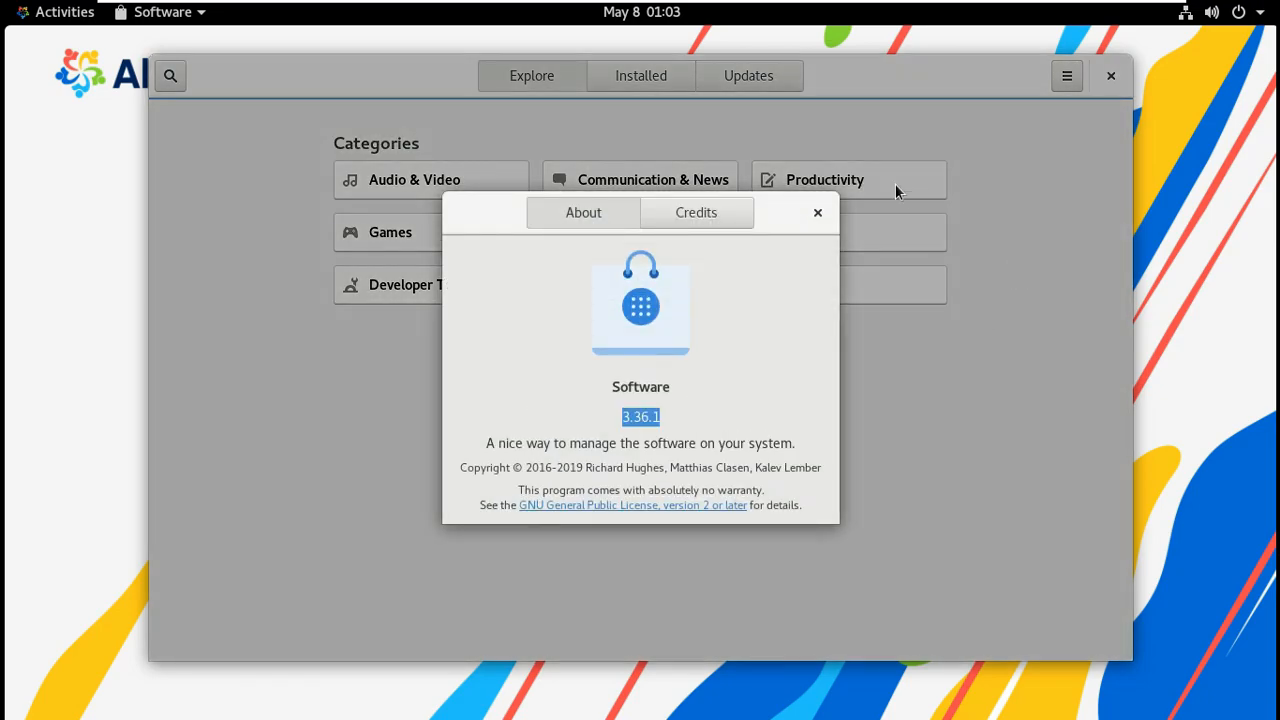
{"action": "left_click", "coordinate": [817, 212]}
In the maximized Installed list, read the version numbers of Files and Cheese.
{"action": "left_click", "coordinate": [664, 80]}
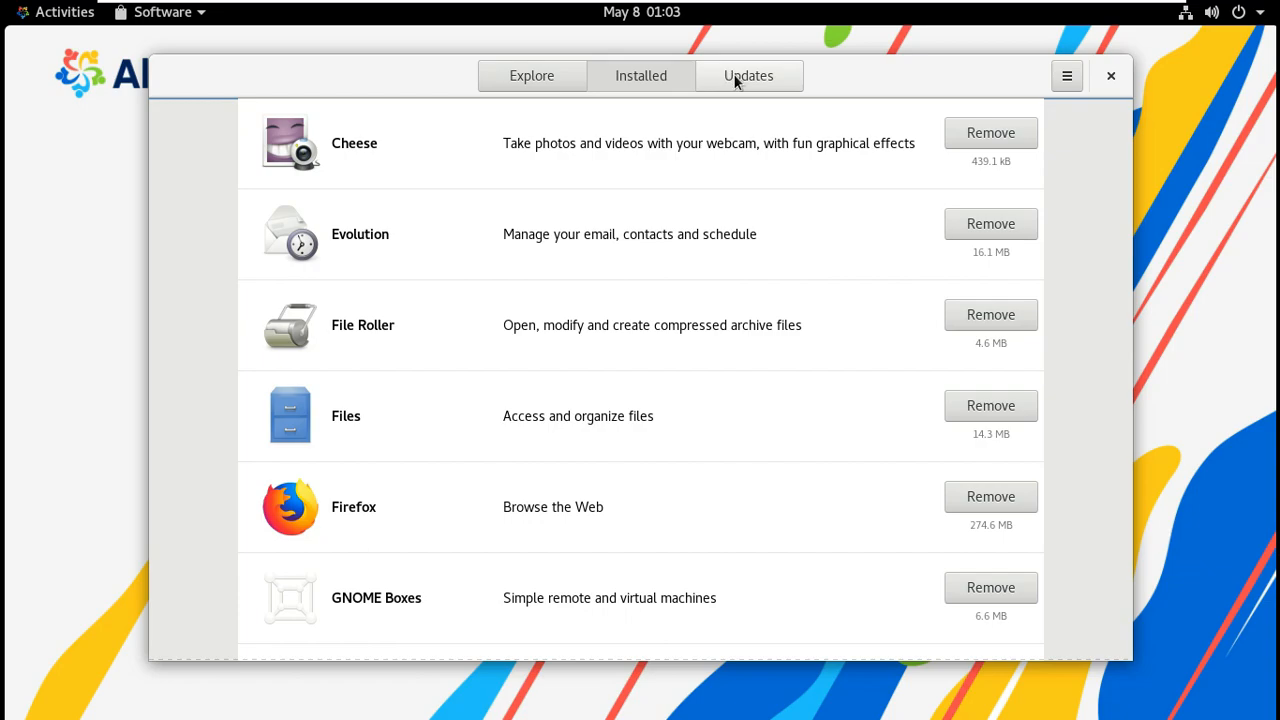
{"action": "double_click", "coordinate": [900, 90]}
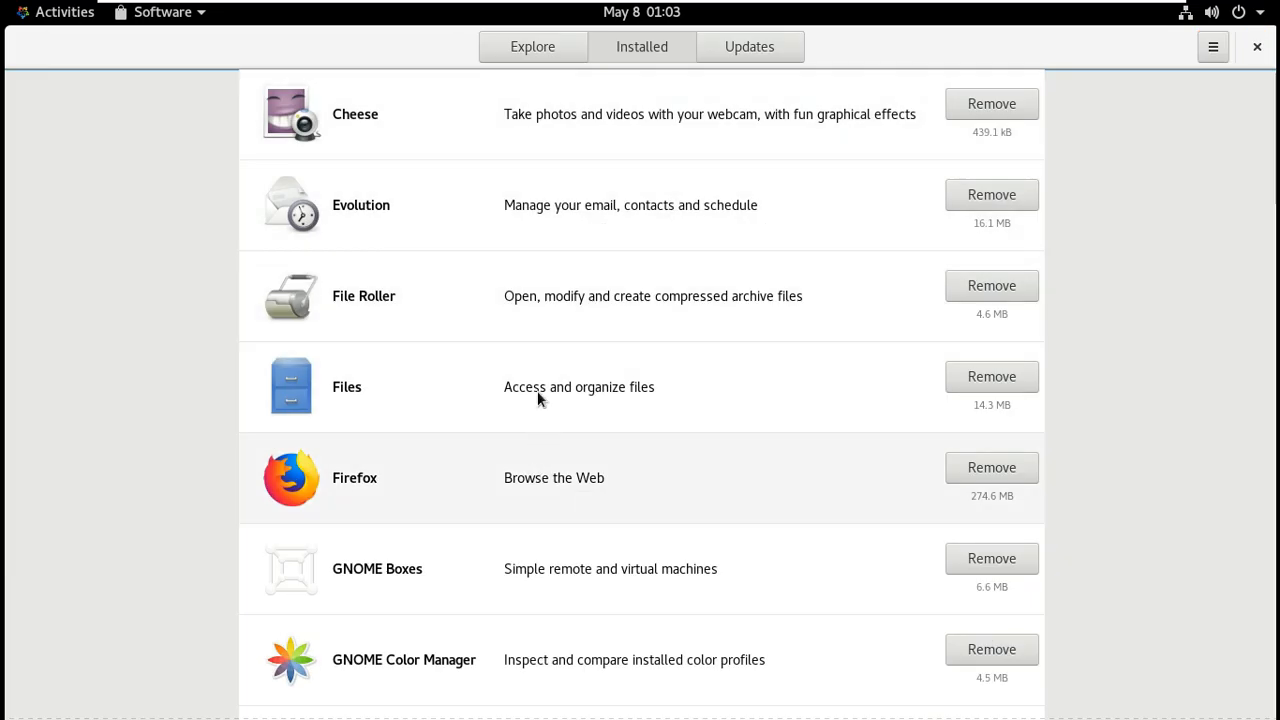
{"action": "left_click", "coordinate": [537, 393]}
{"action": "scroll", "coordinate": [537, 390], "scroll_direction": "down", "scroll_amount": 5}
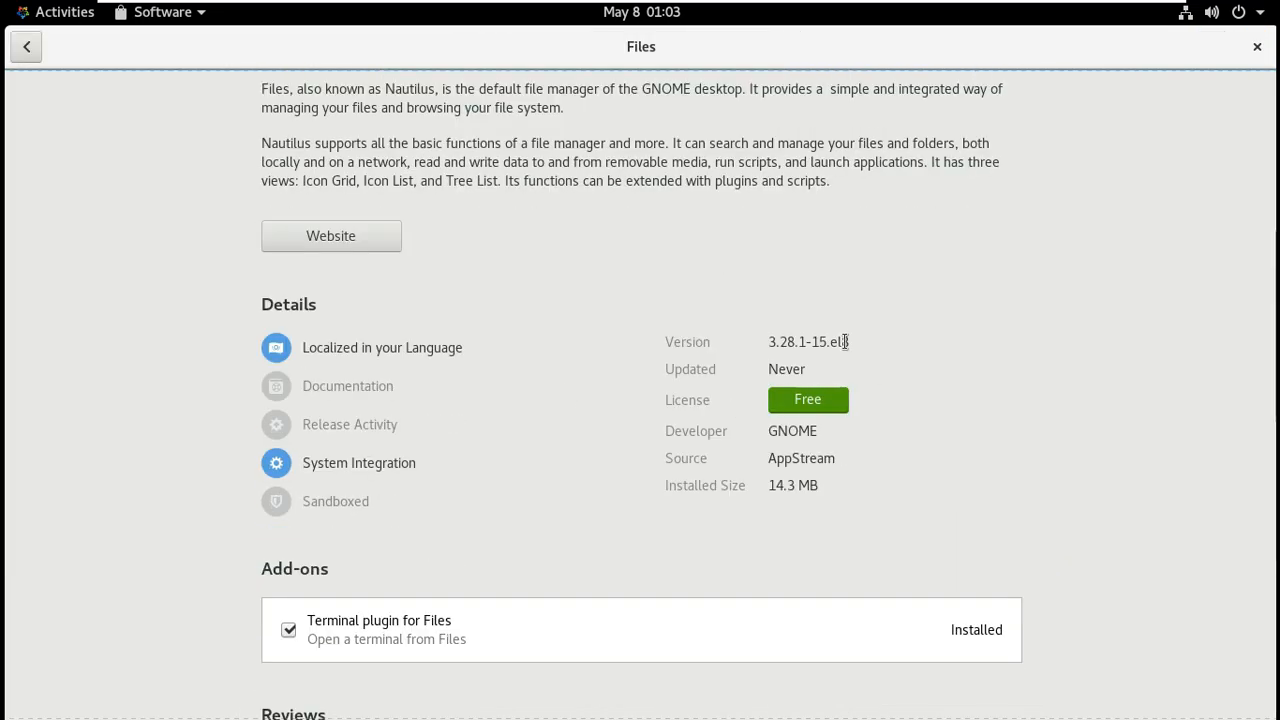
{"action": "left_click_drag", "start_coordinate": [871, 341], "coordinate": [766, 342]}
{"action": "left_click", "coordinate": [32, 57]}
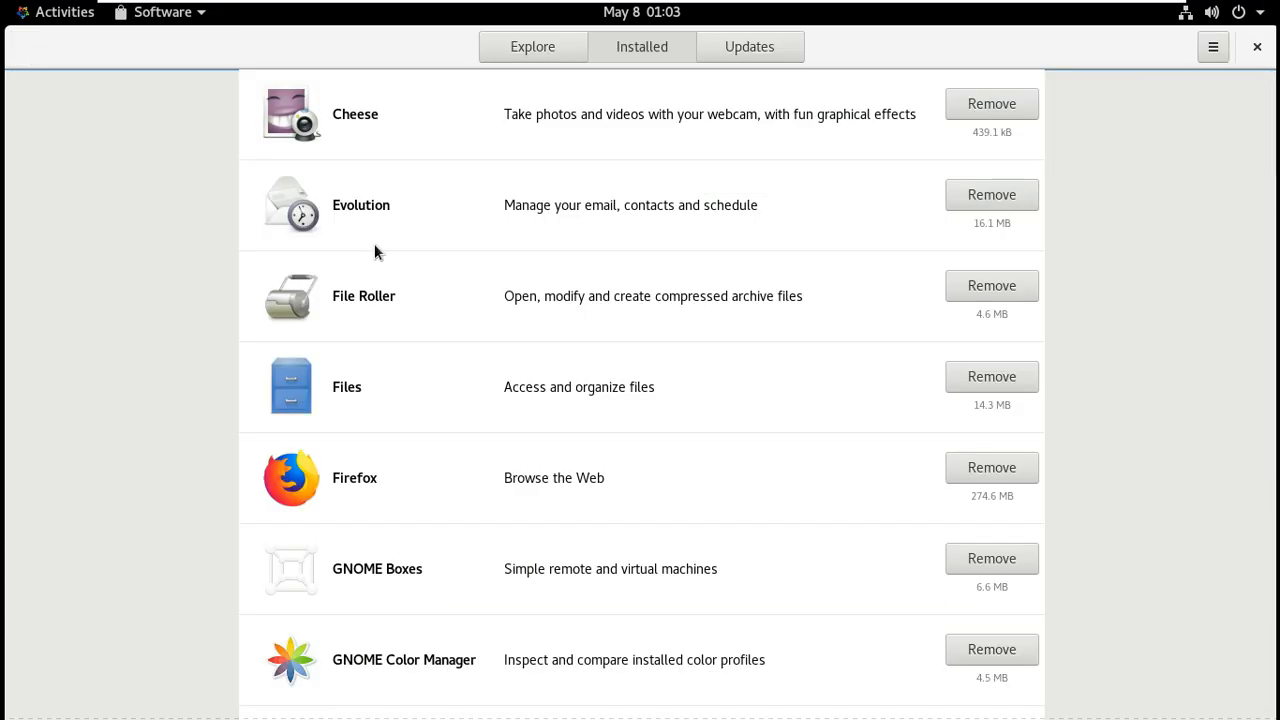
{"action": "left_click", "coordinate": [423, 151]}
{"action": "scroll", "coordinate": [835, 454], "scroll_direction": "down", "scroll_amount": 5}
{"action": "scroll", "coordinate": [835, 456], "scroll_direction": "down", "scroll_amount": 3}
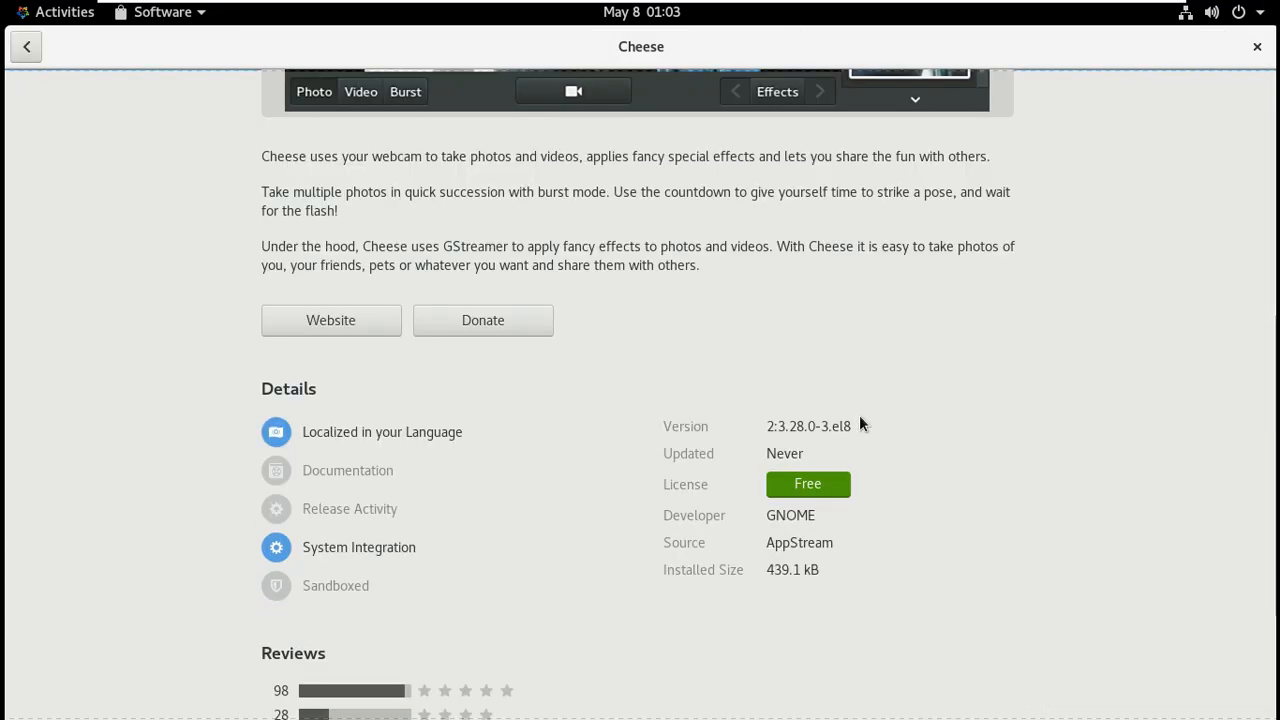
{"action": "left_click_drag", "start_coordinate": [858, 428], "coordinate": [640, 437]}
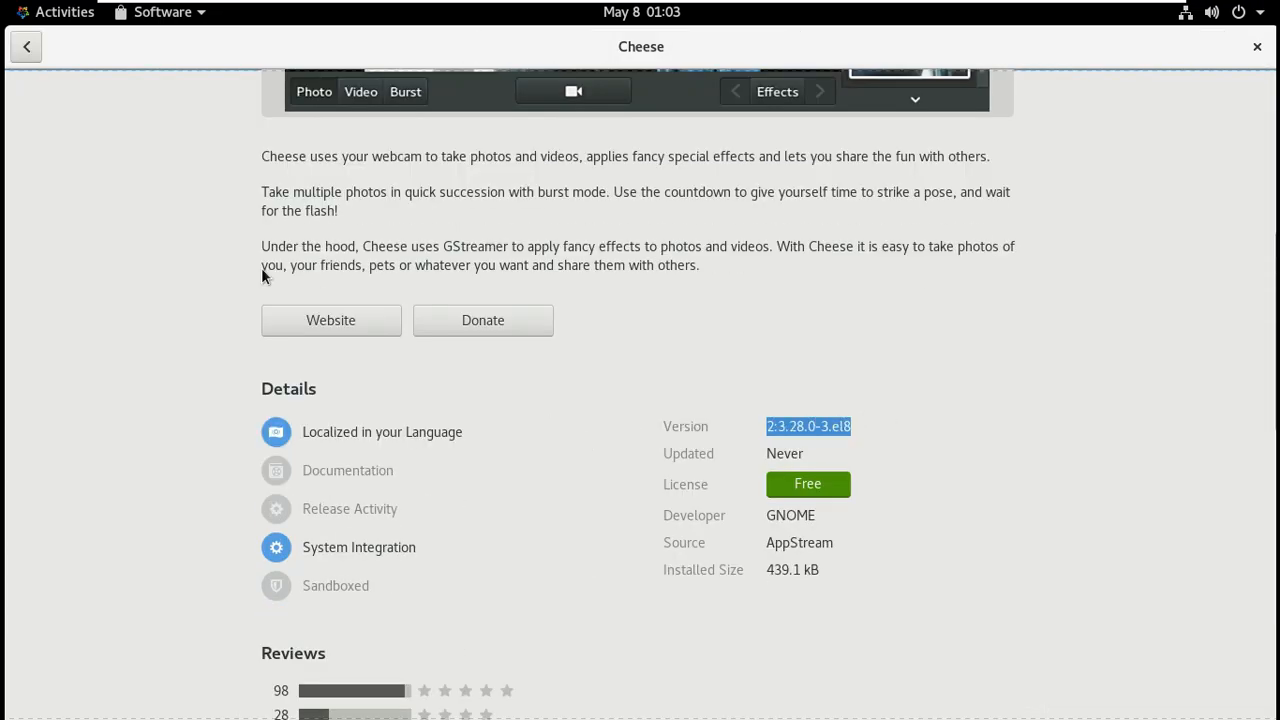
{"action": "left_click", "coordinate": [36, 56]}
Read the version details of Firefox and GNOME Boxes.
{"action": "scroll", "coordinate": [575, 318], "scroll_direction": "down", "scroll_amount": 1}
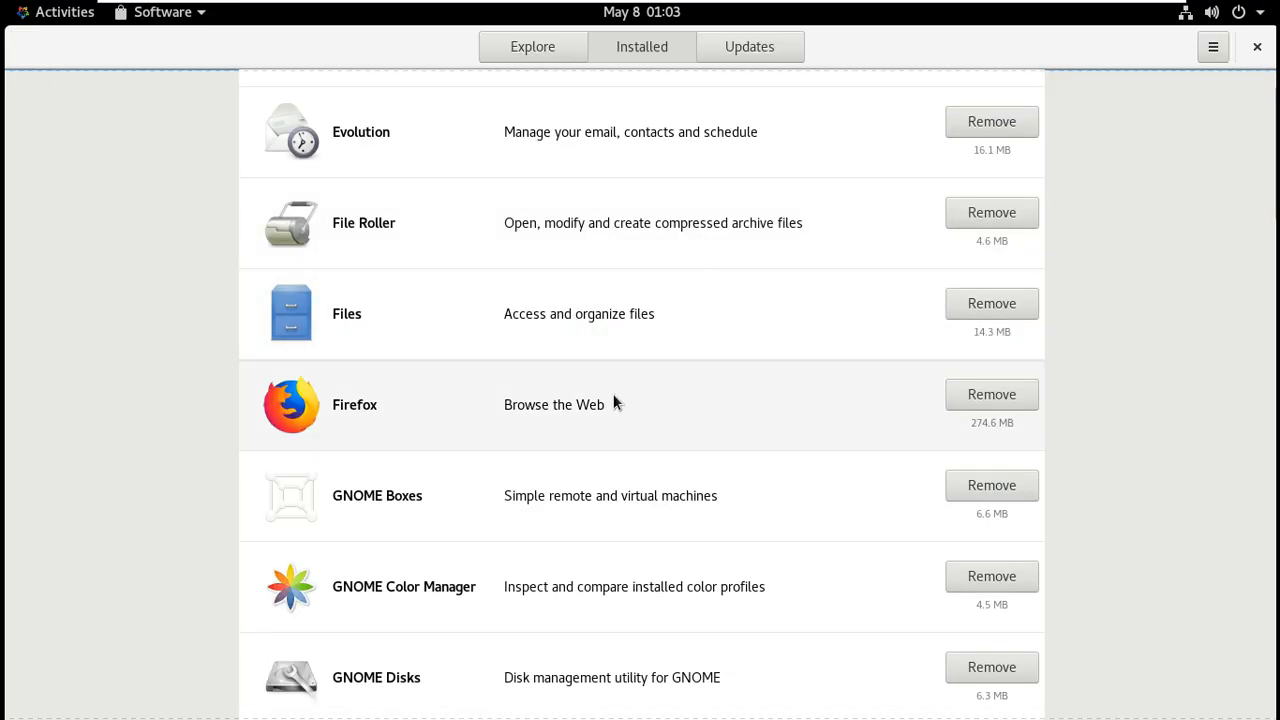
{"action": "left_click", "coordinate": [615, 402]}
{"action": "scroll", "coordinate": [823, 429], "scroll_direction": "down", "scroll_amount": 5}
{"action": "left_click_drag", "start_coordinate": [886, 508], "coordinate": [575, 515]}
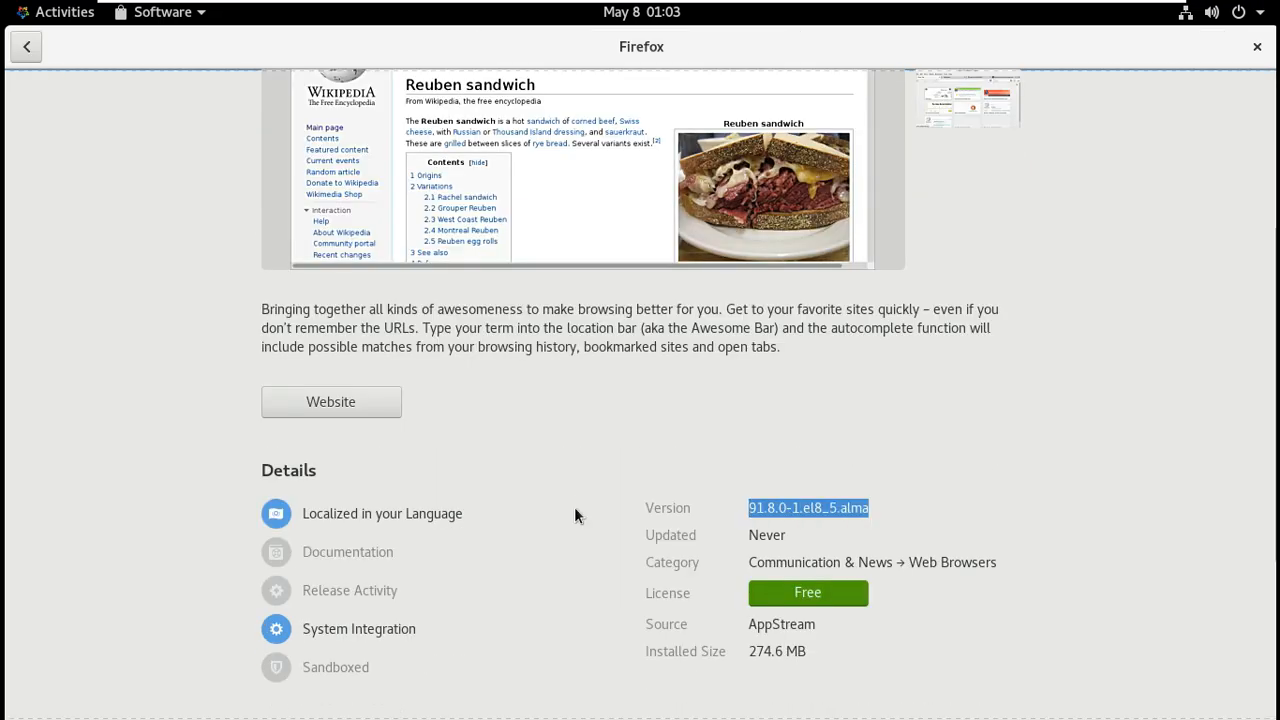
{"action": "left_click", "coordinate": [27, 47]}
{"action": "scroll", "coordinate": [660, 390], "scroll_direction": "down", "scroll_amount": 2}
{"action": "left_click", "coordinate": [676, 360]}
{"action": "scroll", "coordinate": [780, 471], "scroll_direction": "down", "scroll_amount": 5}
{"action": "left_click_drag", "start_coordinate": [822, 418], "coordinate": [168, 172]}
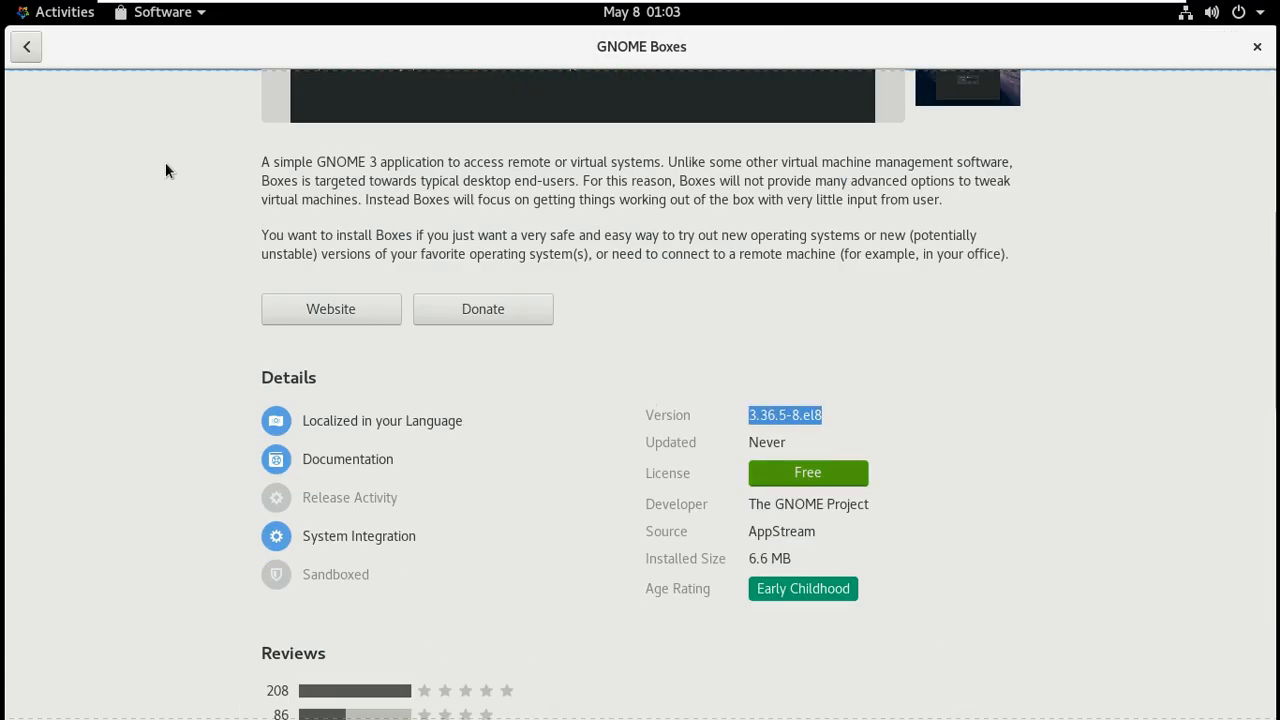
{"action": "left_click", "coordinate": [27, 47]}
Read the version details of Rhythmbox and GNOME Calculator.
{"action": "scroll", "coordinate": [494, 304], "scroll_direction": "down", "scroll_amount": 4}
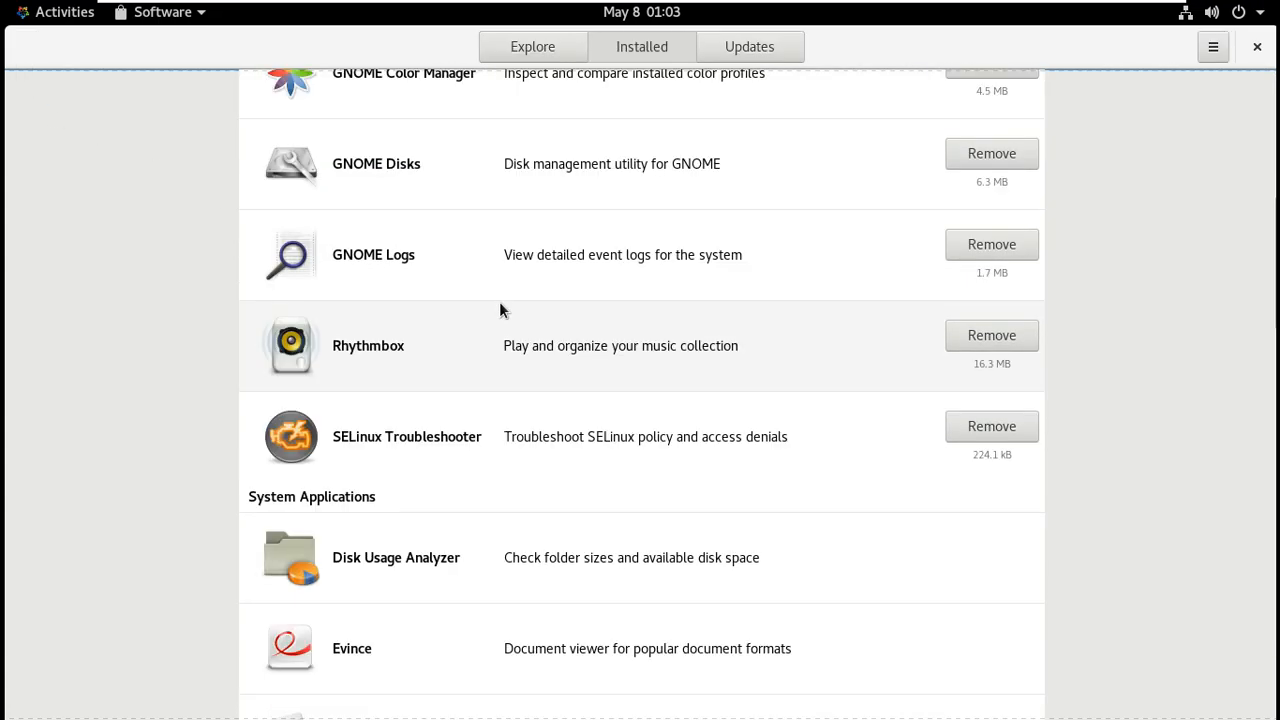
{"action": "left_click", "coordinate": [500, 305]}
{"action": "scroll", "coordinate": [994, 439], "scroll_direction": "down", "scroll_amount": 3}
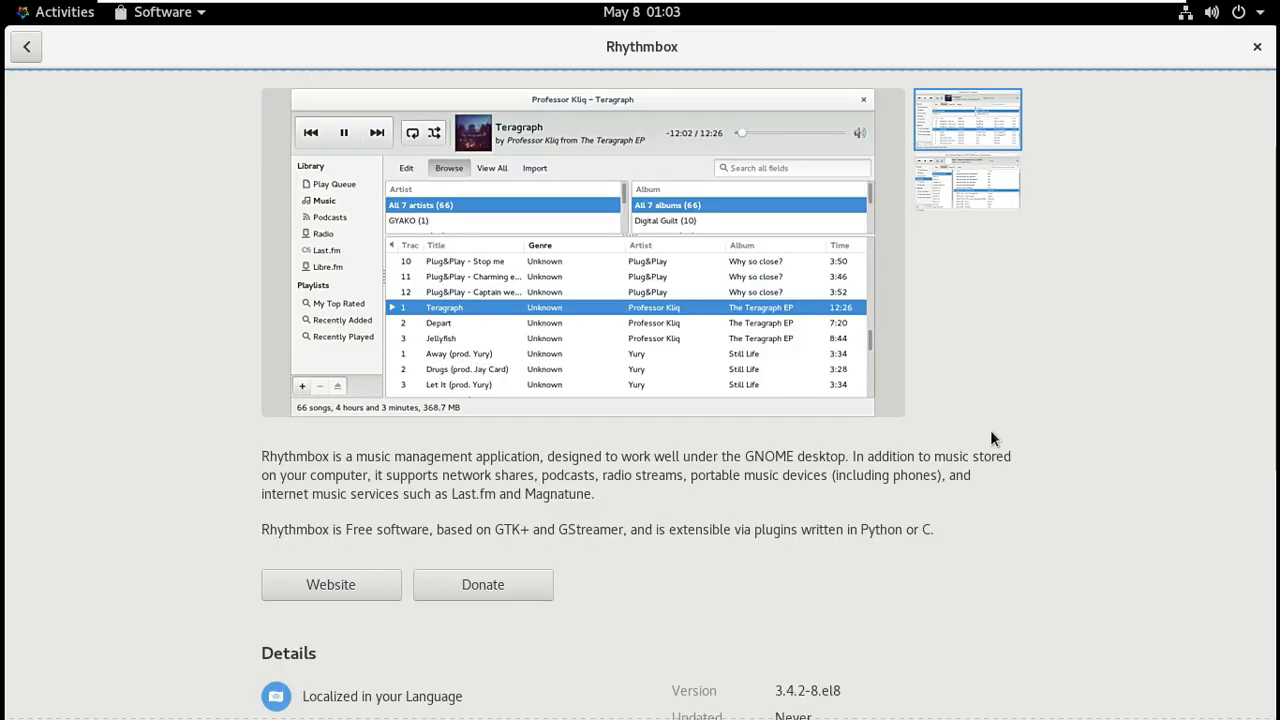
{"action": "scroll", "coordinate": [990, 437], "scroll_direction": "down", "scroll_amount": 3}
{"action": "left_click_drag", "start_coordinate": [884, 535], "coordinate": [745, 540]}
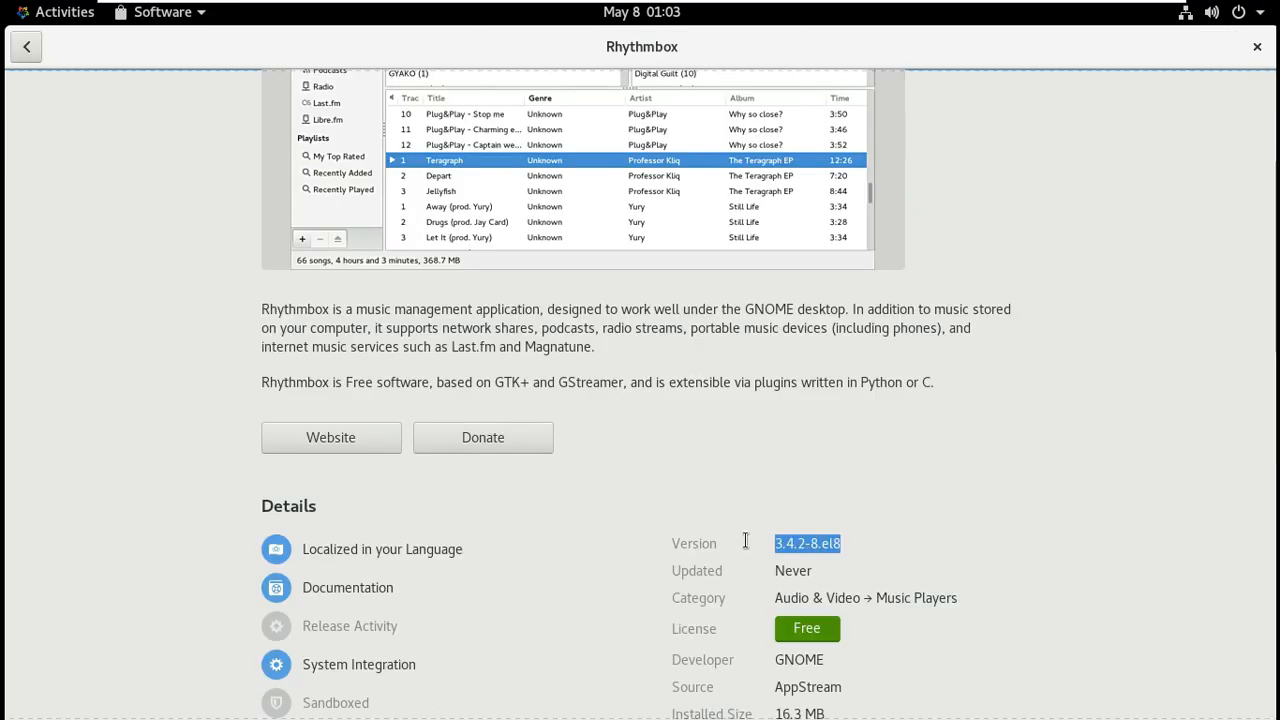
{"action": "left_click", "coordinate": [27, 47]}
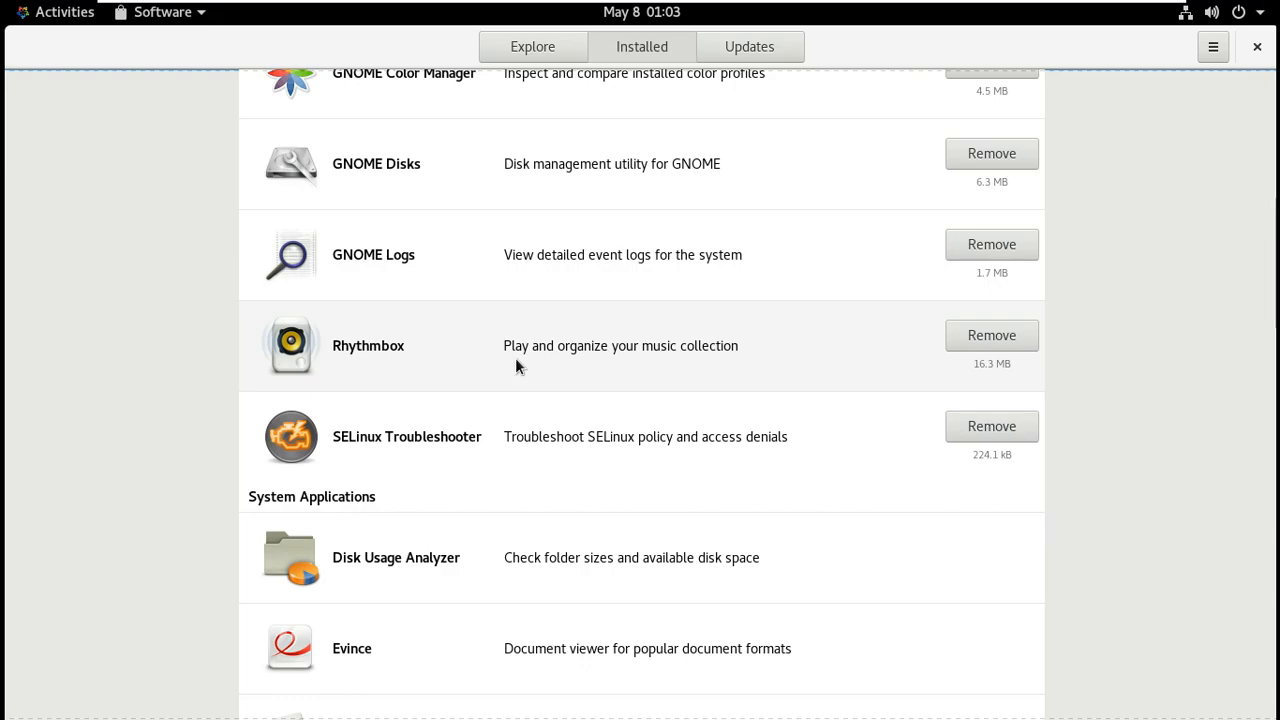
{"action": "scroll", "coordinate": [516, 362], "scroll_direction": "down", "scroll_amount": 3}
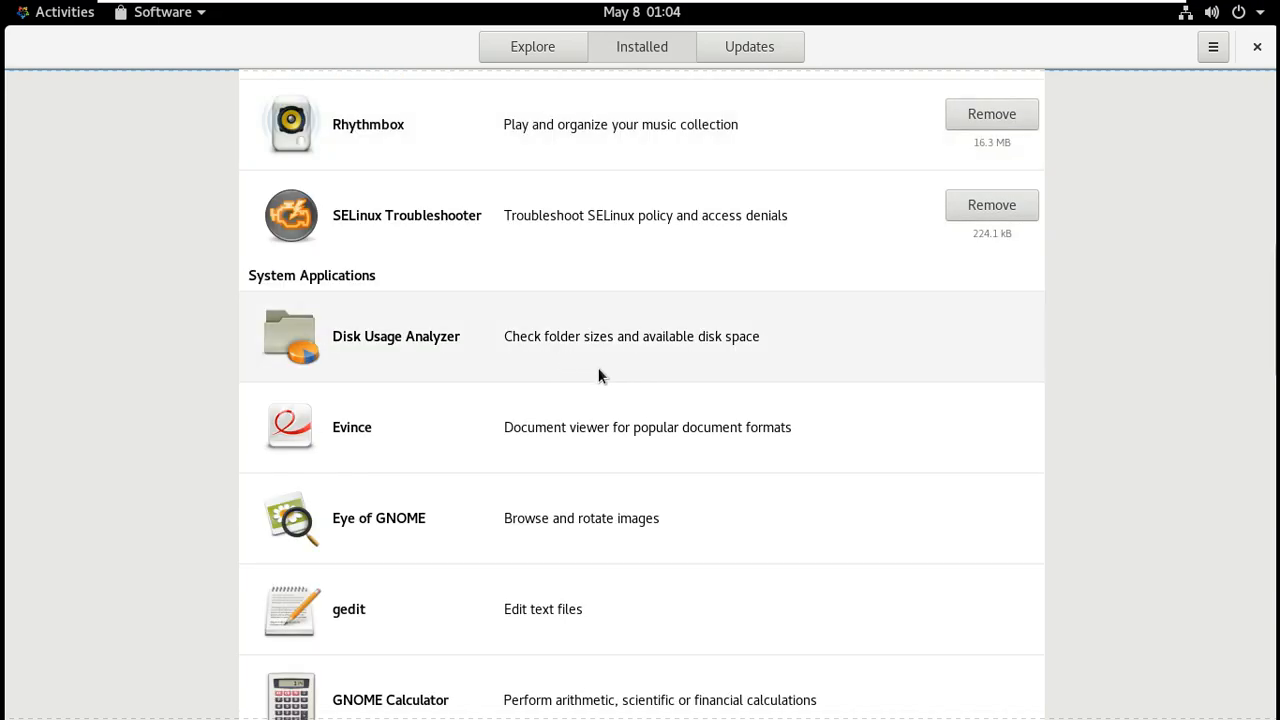
{"action": "scroll", "coordinate": [605, 380], "scroll_direction": "down", "scroll_amount": 5}
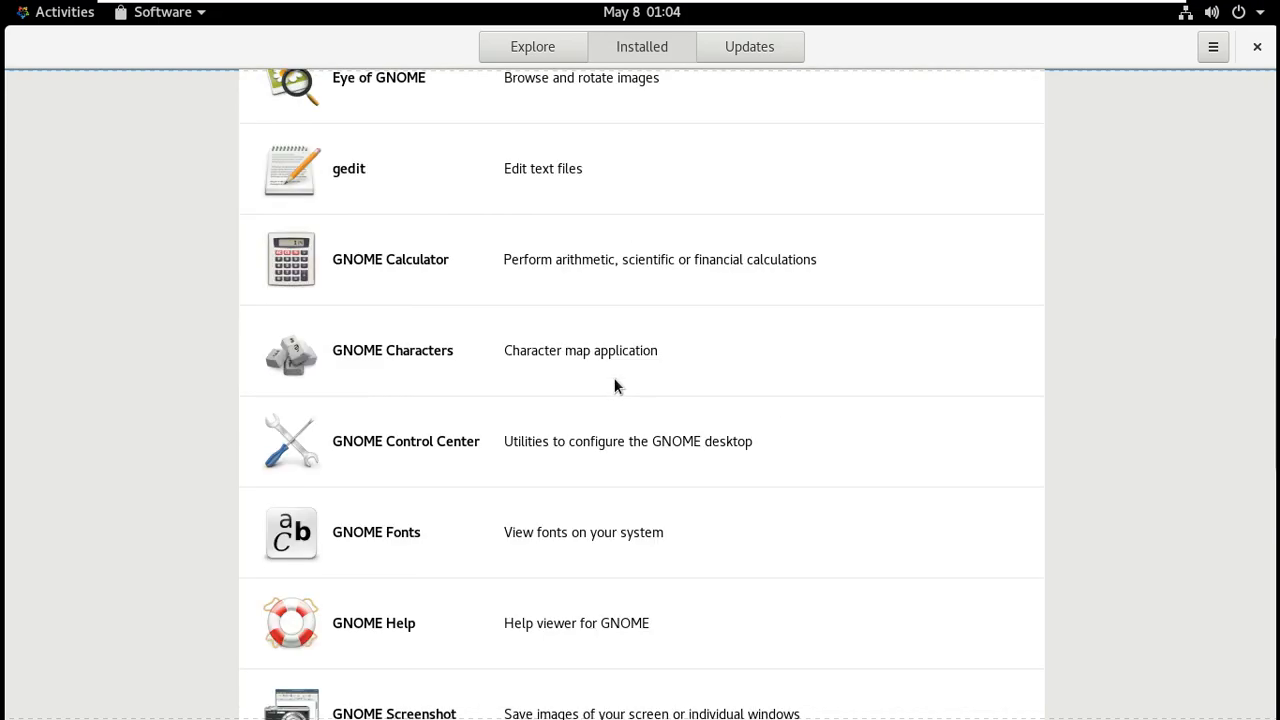
{"action": "left_click", "coordinate": [609, 272]}
{"action": "scroll", "coordinate": [853, 620], "scroll_direction": "down", "scroll_amount": 4}
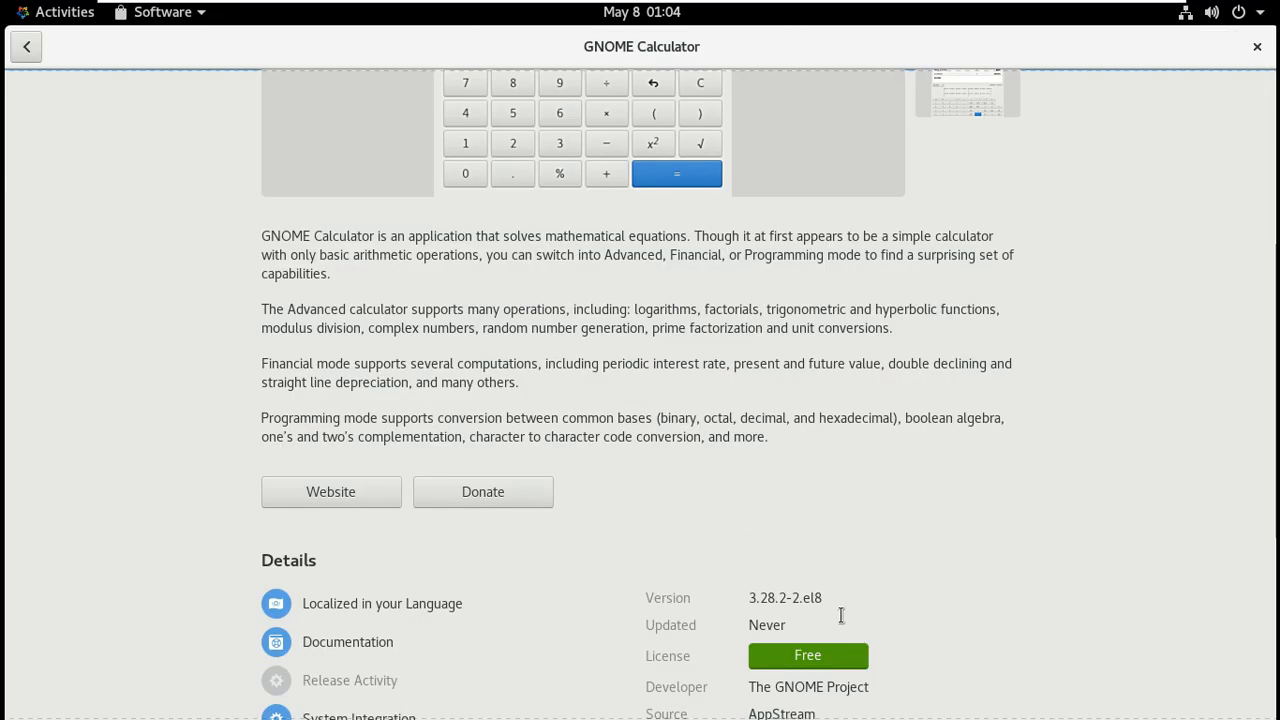
{"action": "left_click_drag", "start_coordinate": [836, 597], "coordinate": [745, 597]}
{"action": "left_click", "coordinate": [26, 46]}
Check the Updates tab for available updates, then close Software.
{"action": "scroll", "coordinate": [517, 295], "scroll_direction": "down", "scroll_amount": 10}
{"action": "scroll", "coordinate": [517, 295], "scroll_direction": "down", "scroll_amount": 3}
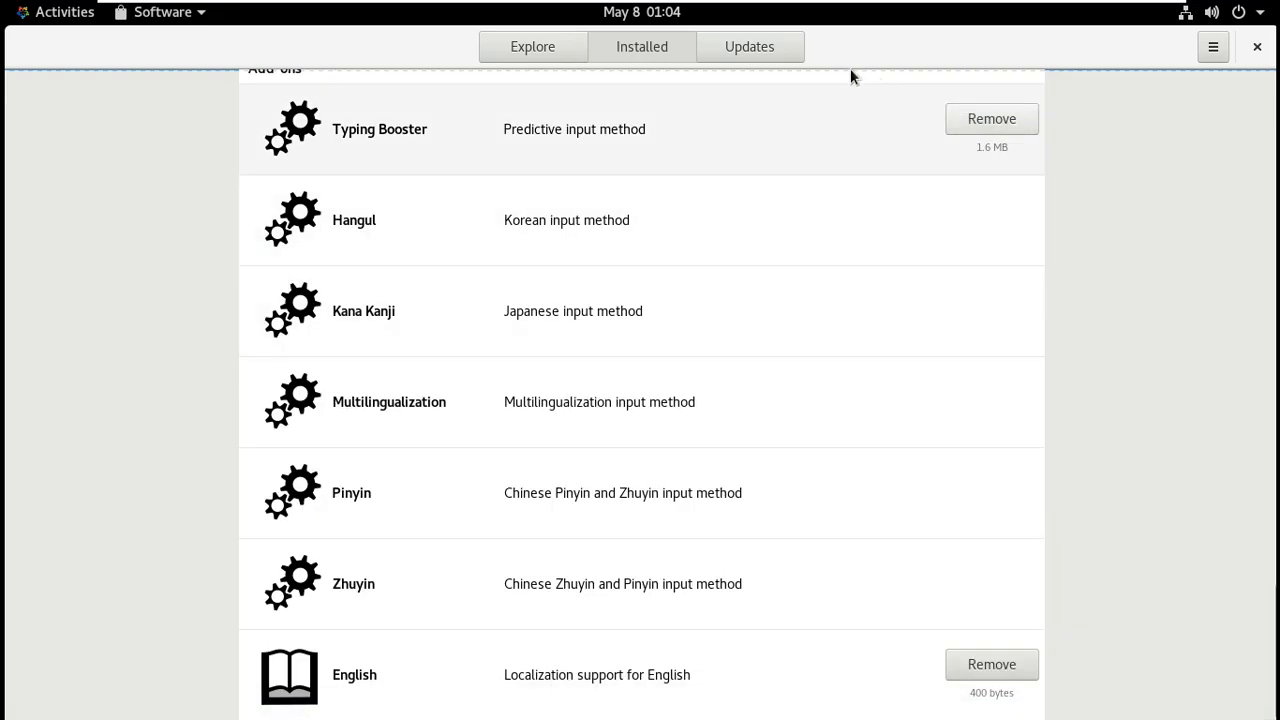
{"action": "left_click", "coordinate": [766, 48]}
{"action": "left_click", "coordinate": [1257, 48]}
{"action": "left_click", "coordinate": [1238, 12]}
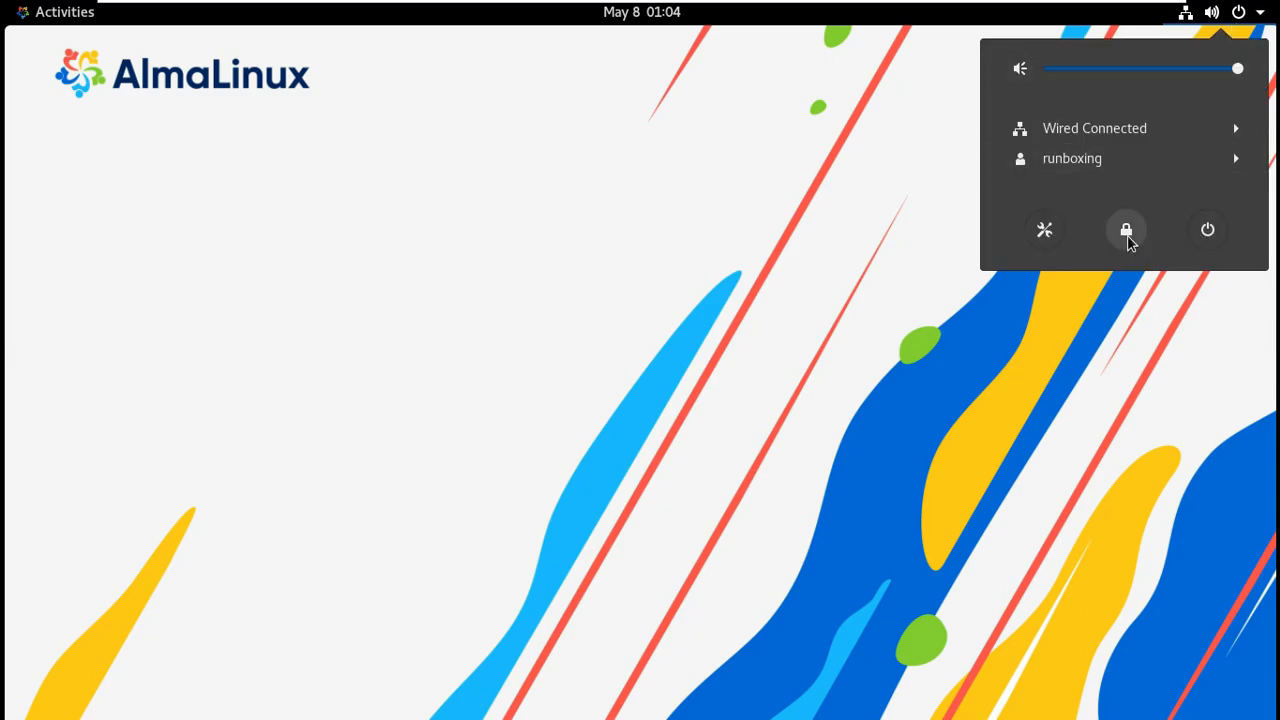
{"action": "left_click", "coordinate": [1127, 235]}
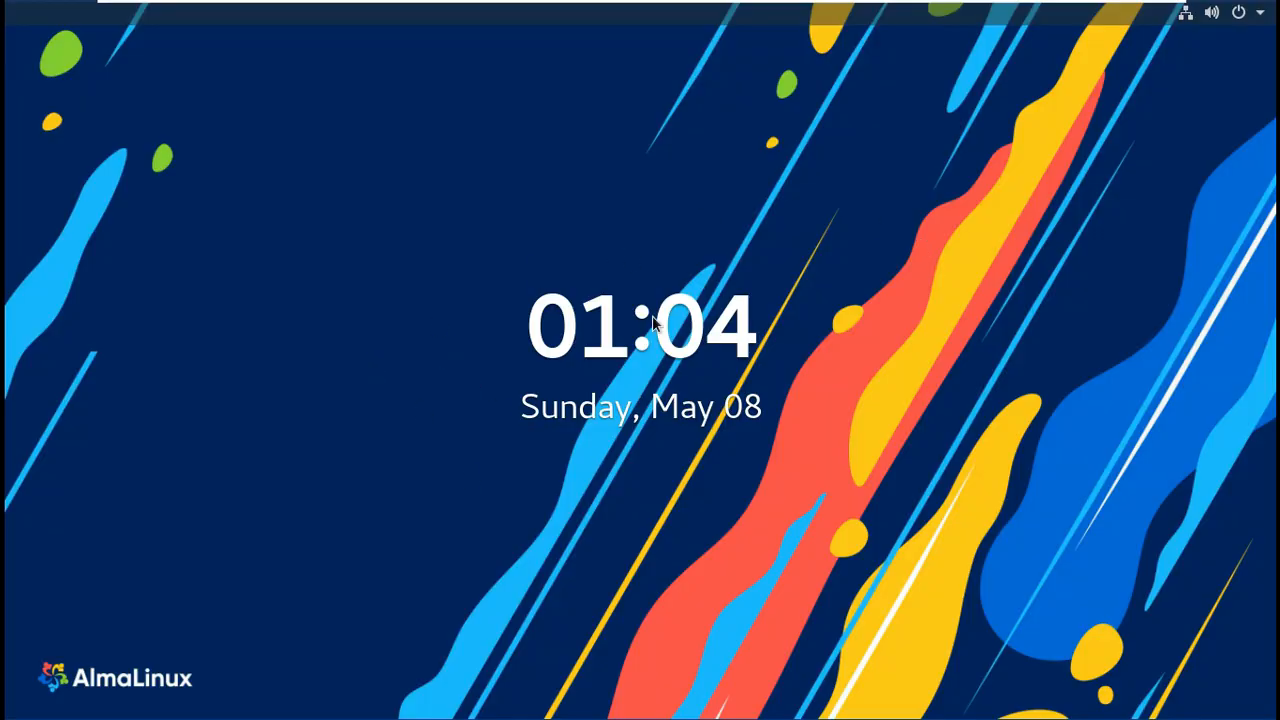
{"action": "left_click", "coordinate": [479, 374]}
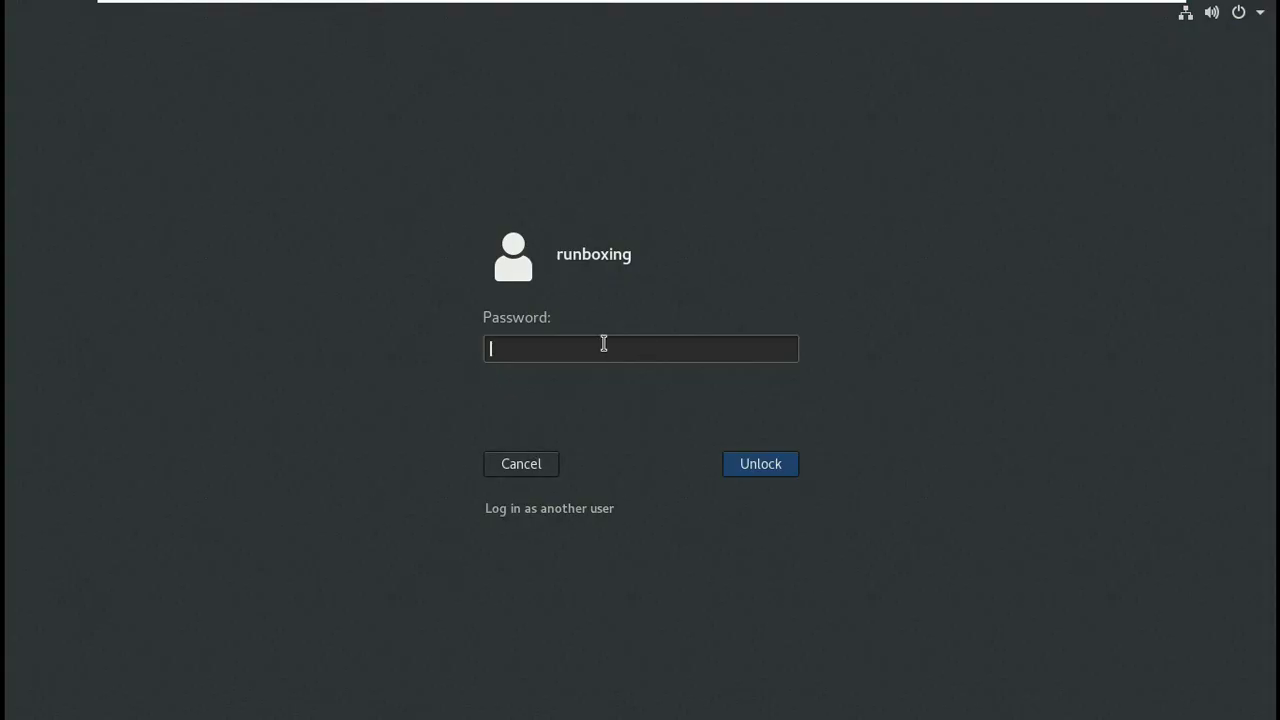
{"action": "type", "text": "**"}
{"action": "key", "text": "Return"}
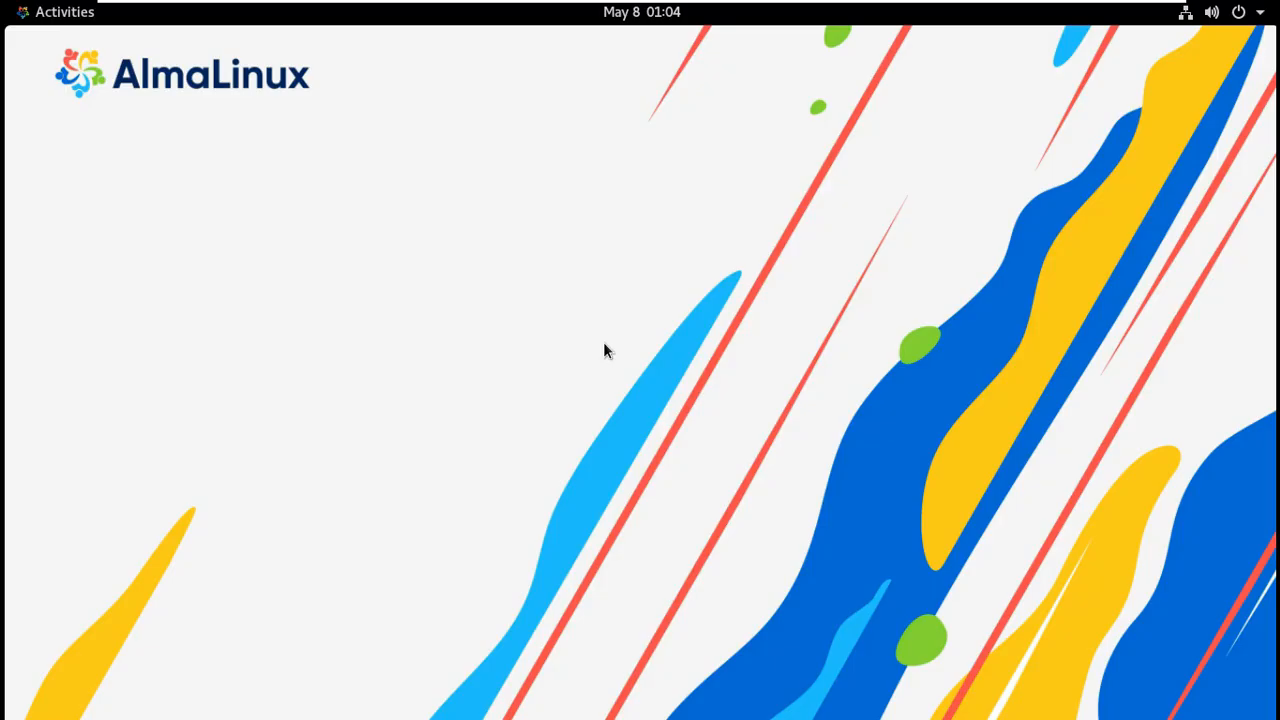
Launch Settings from the Activities app overview.
{"action": "left_click", "coordinate": [72, 12]}
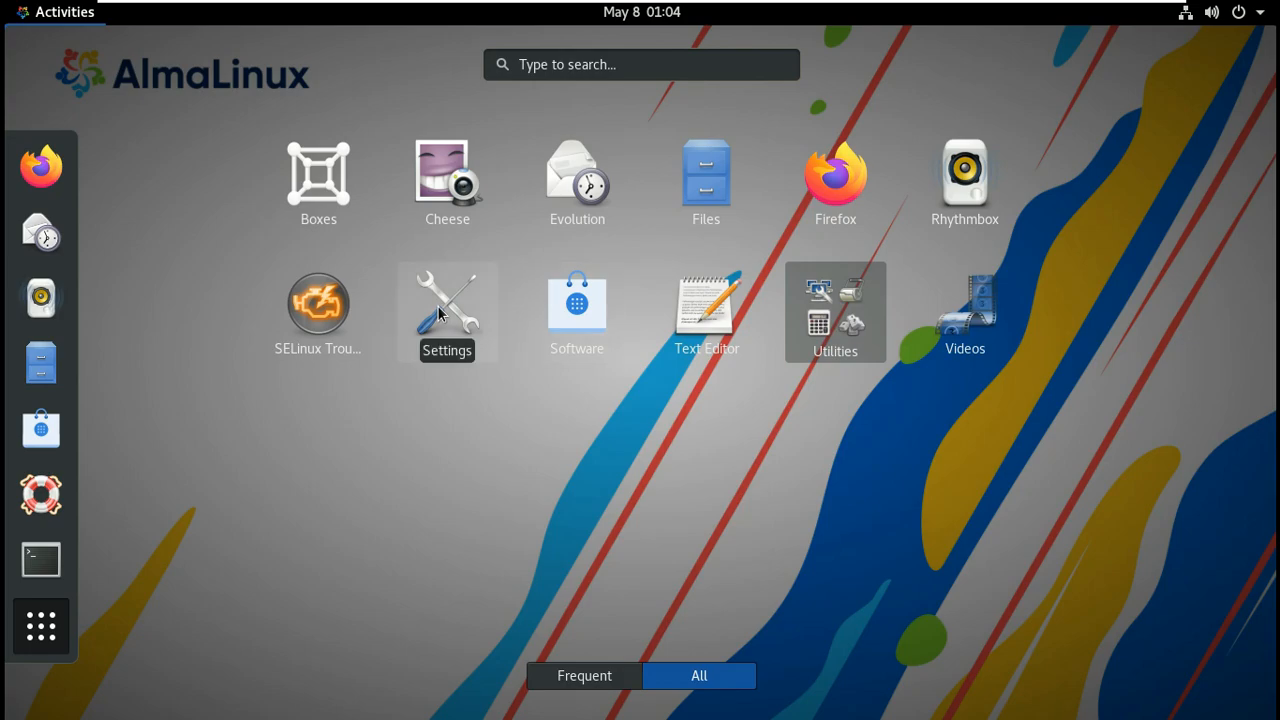
{"action": "left_click", "coordinate": [857, 344]}
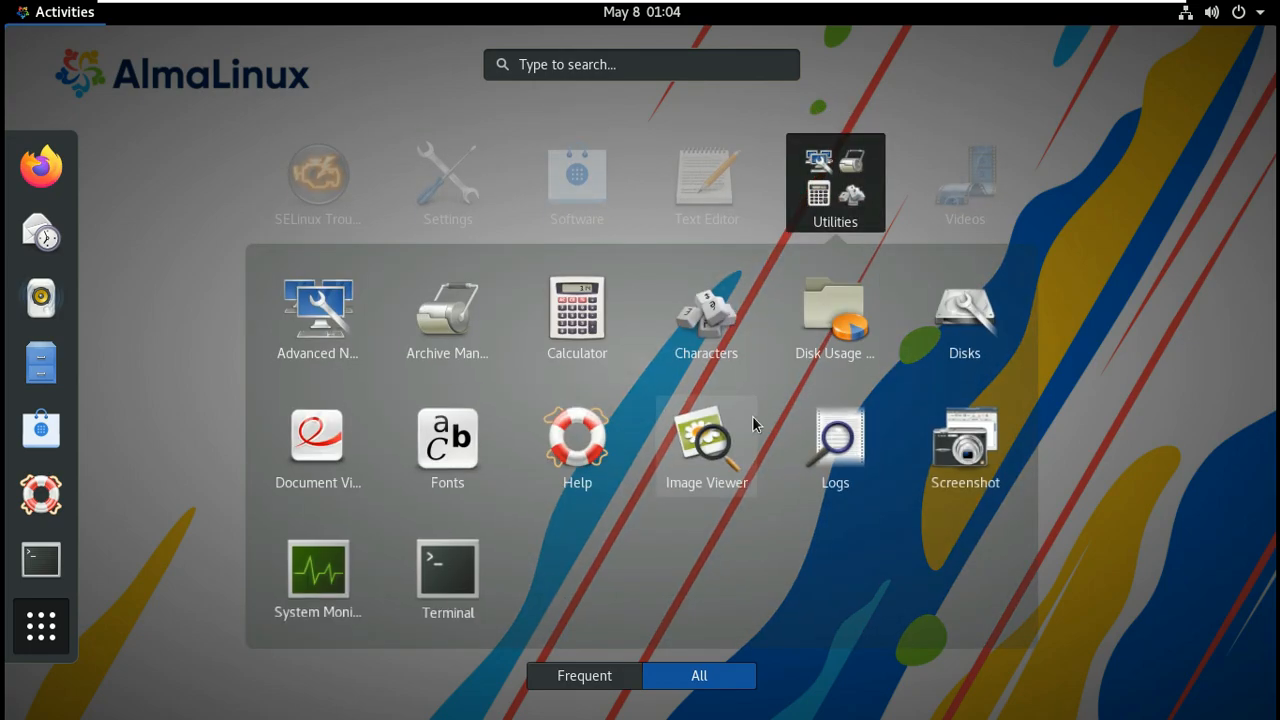
{"action": "key", "text": "Escape"}
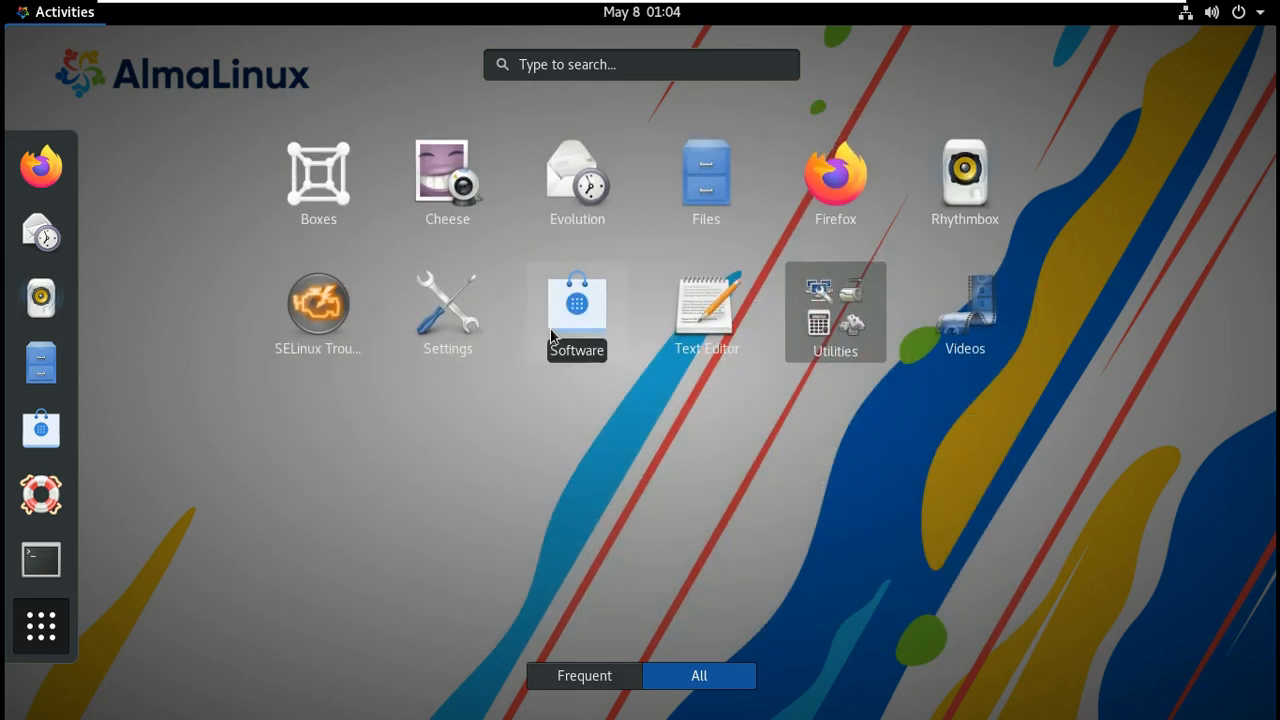
{"action": "left_click", "coordinate": [447, 310]}
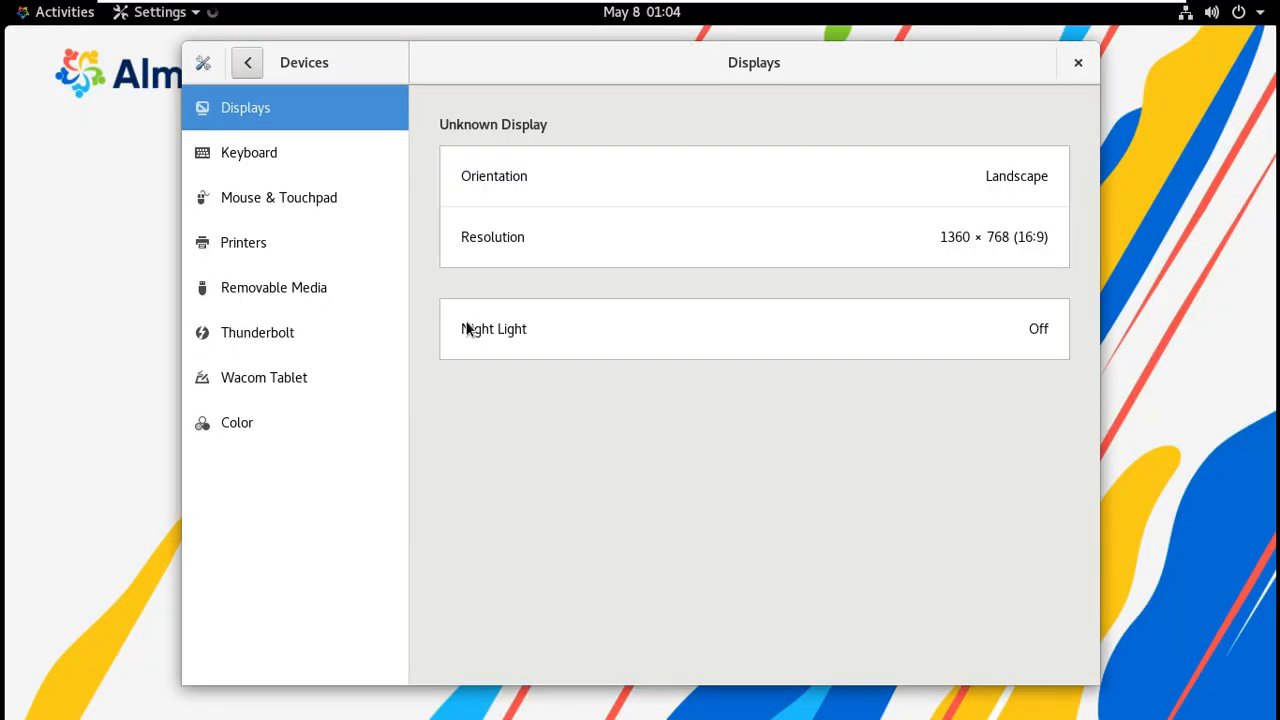
Review the AlmaLinux 8.6 About information under Details, then close Settings.
{"action": "left_click", "coordinate": [248, 62]}
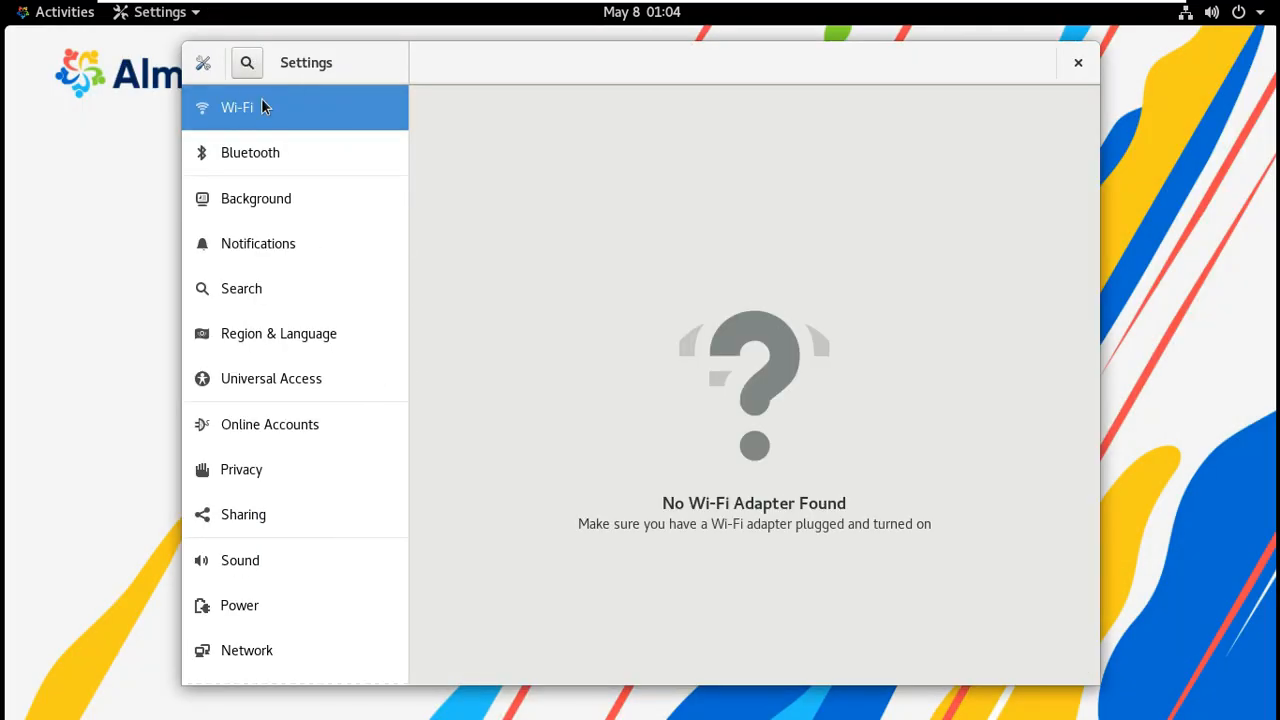
{"action": "scroll", "coordinate": [317, 645], "scroll_direction": "down", "scroll_amount": 2}
{"action": "left_click", "coordinate": [317, 663]}
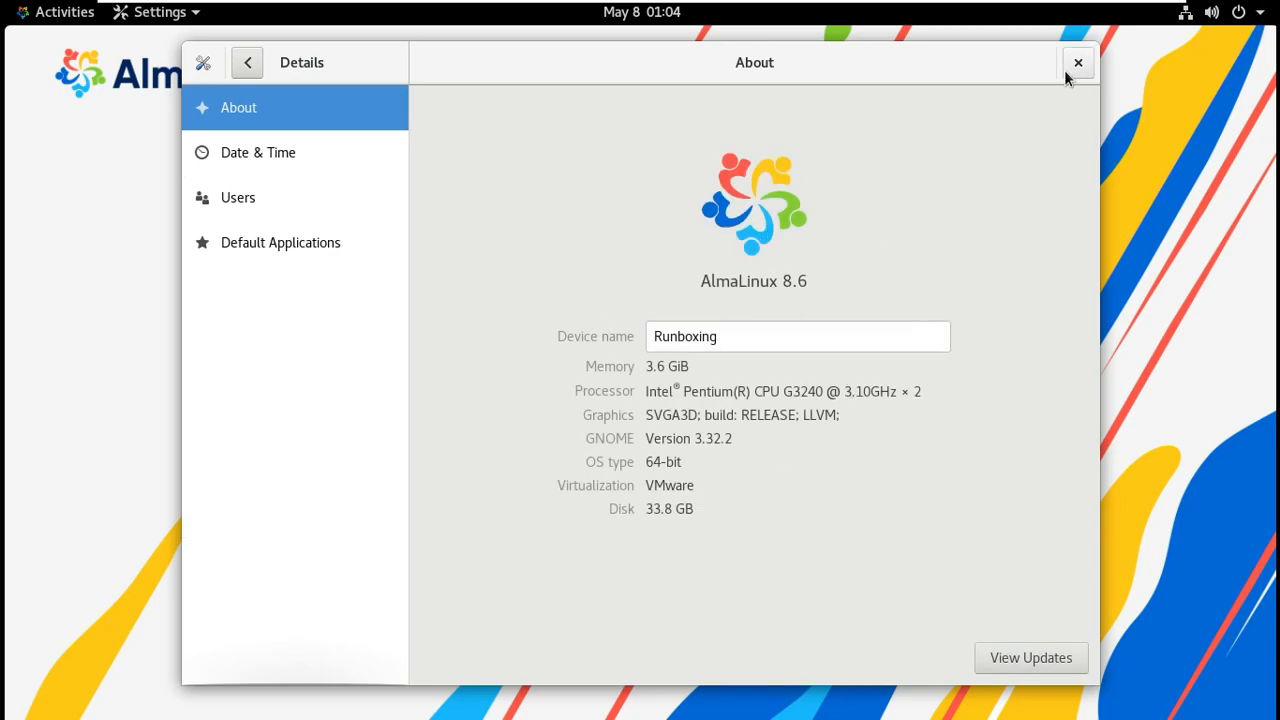
{"action": "left_click", "coordinate": [1078, 62]}
Bring up the Power Off prompt from the system menu and respond to it.
{"action": "left_click", "coordinate": [1240, 12]}
{"action": "left_click", "coordinate": [1198, 228]}
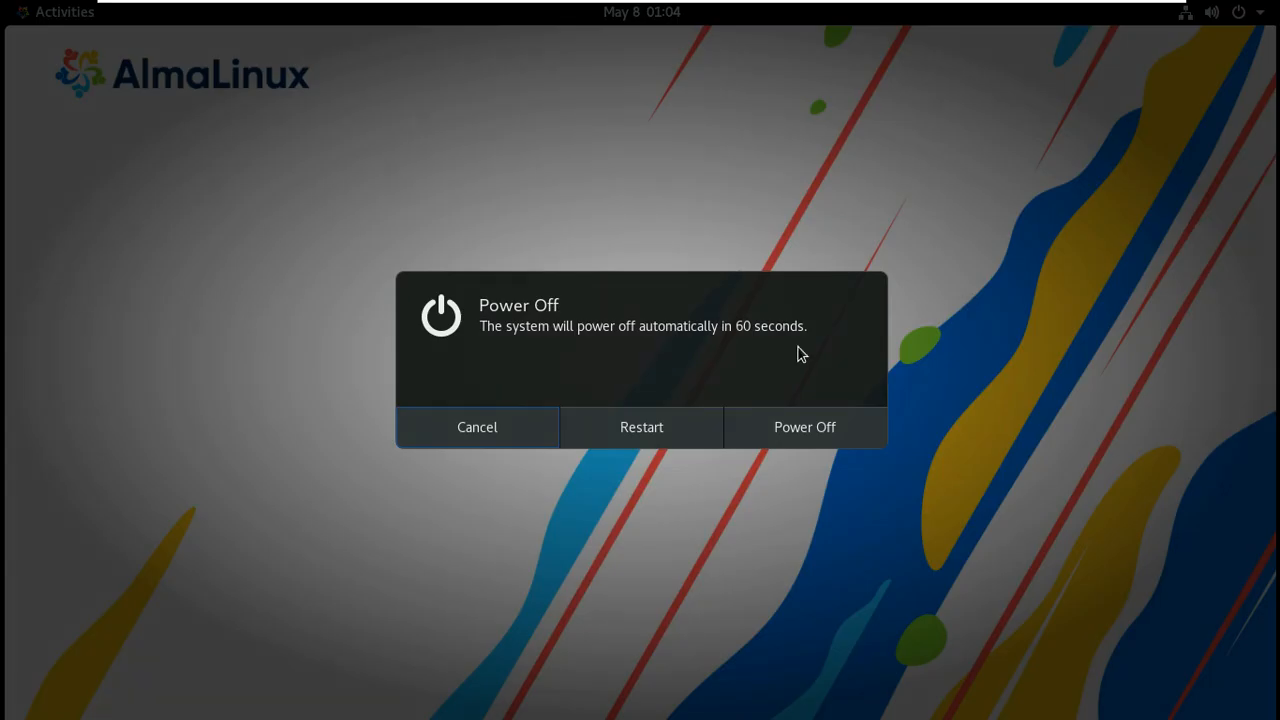
{"action": "left_click", "coordinate": [762, 428]}
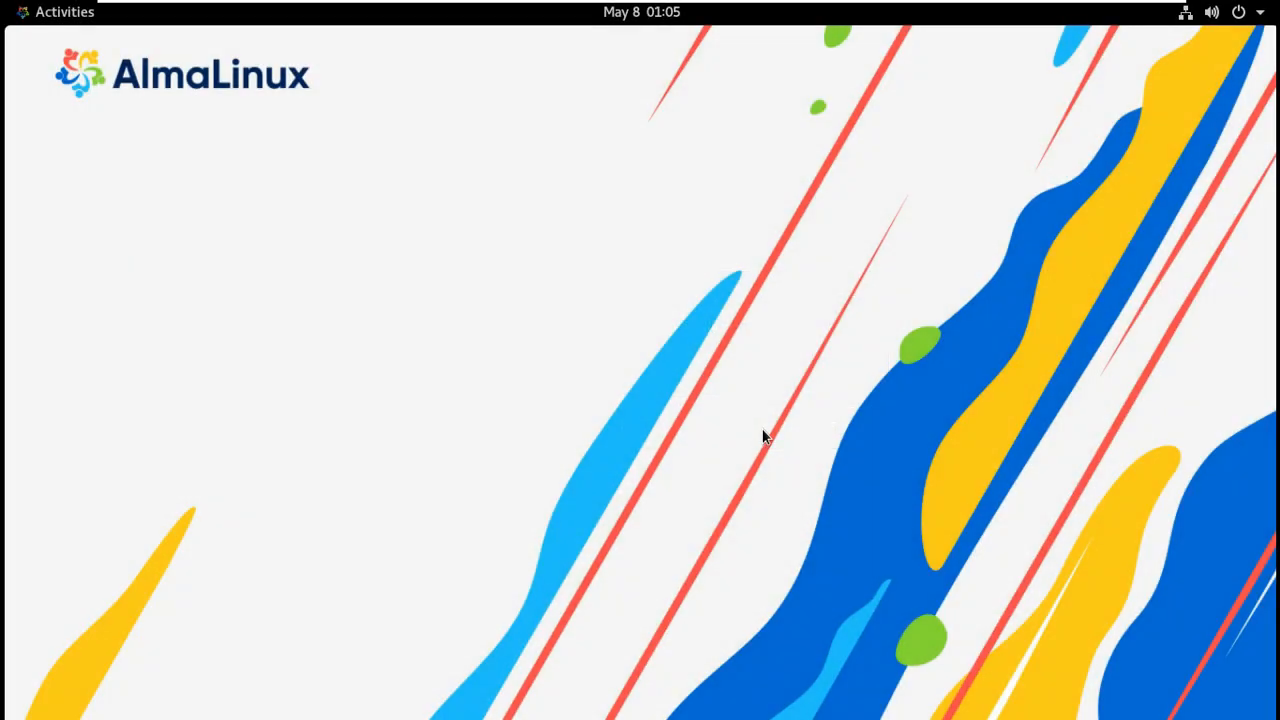